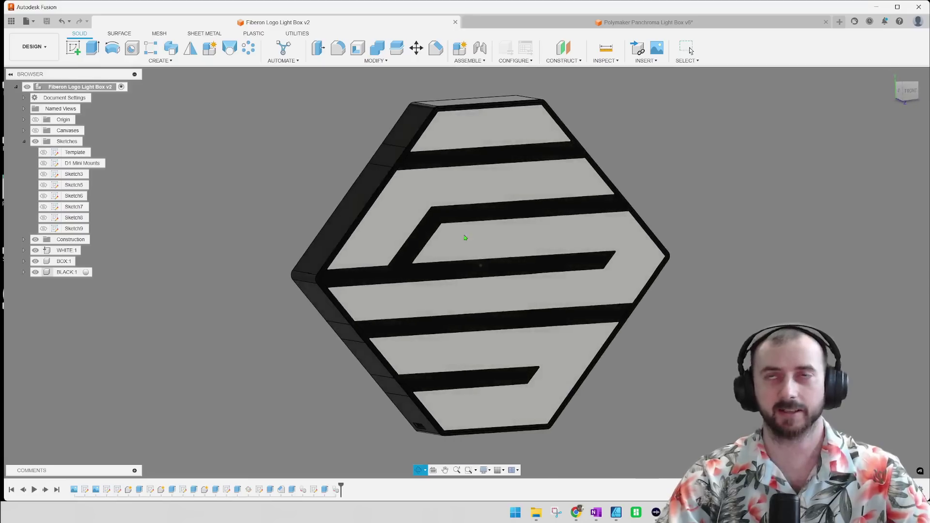
Hide the BOX component and examine the front and rear of the remaining WHITE and BLACK components.
{"action": "left_click", "coordinate": [911, 91]}
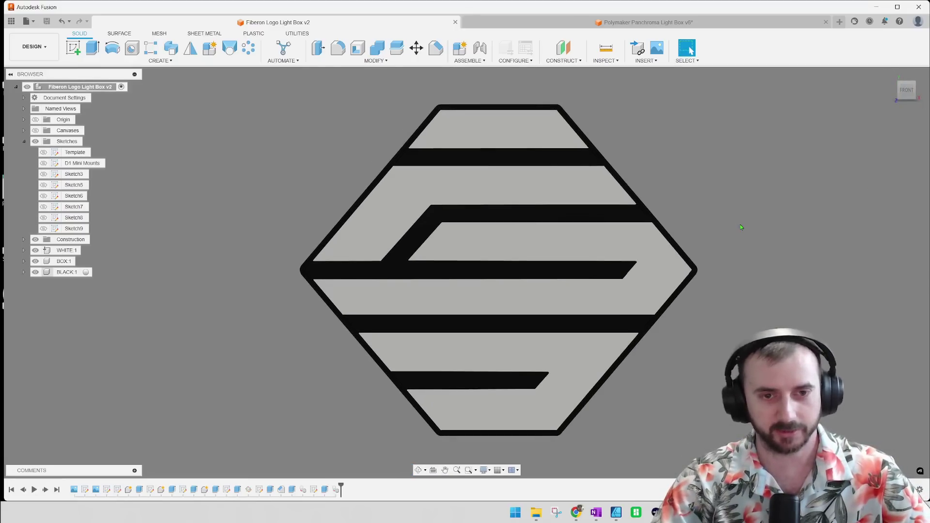
{"action": "middle_click_drag", "start_coordinate": [741, 227], "coordinate": [727, 227]}
{"action": "left_click", "coordinate": [36, 261]}
{"action": "left_click", "coordinate": [35, 261]}
{"action": "mouse_move", "coordinate": [740, 207]}
{"action": "middle_mouse_down", "text": "shift"}
{"action": "mouse_move", "coordinate": [582, 210]}
{"action": "mouse_move", "coordinate": [646, 205]}
{"action": "mouse_move", "coordinate": [669, 189]}
{"action": "mouse_move", "coordinate": [667, 203]}
{"action": "mouse_move", "coordinate": [604, 207]}
{"action": "mouse_move", "coordinate": [728, 212]}
{"action": "middle_mouse_up", "text": "shift"}
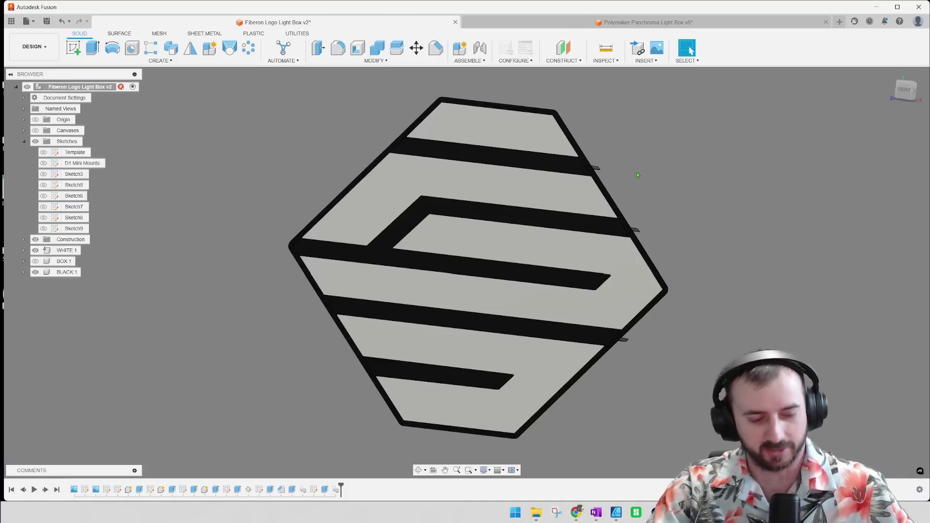
{"action": "middle_click_drag", "start_coordinate": [745, 222], "coordinate": [644, 214], "text": "shift"}
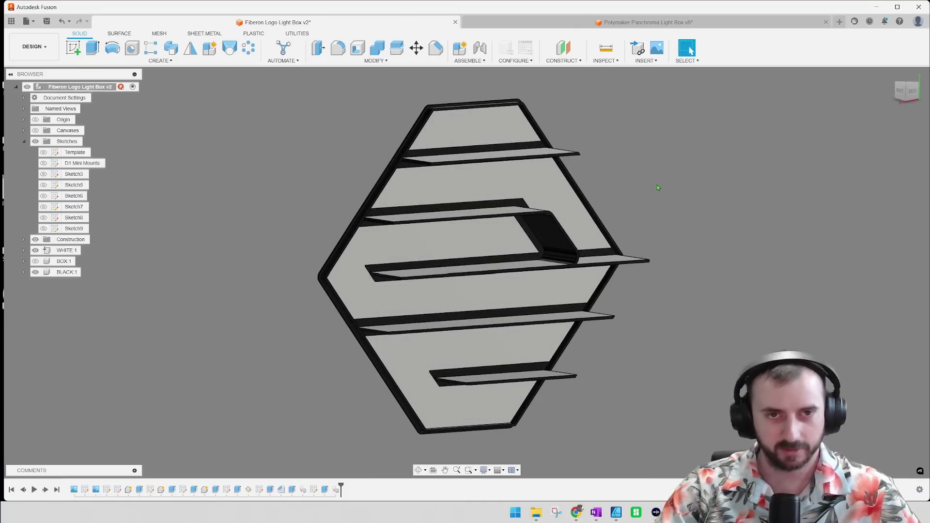
{"action": "middle_click_drag", "start_coordinate": [642, 173], "coordinate": [667, 186]}
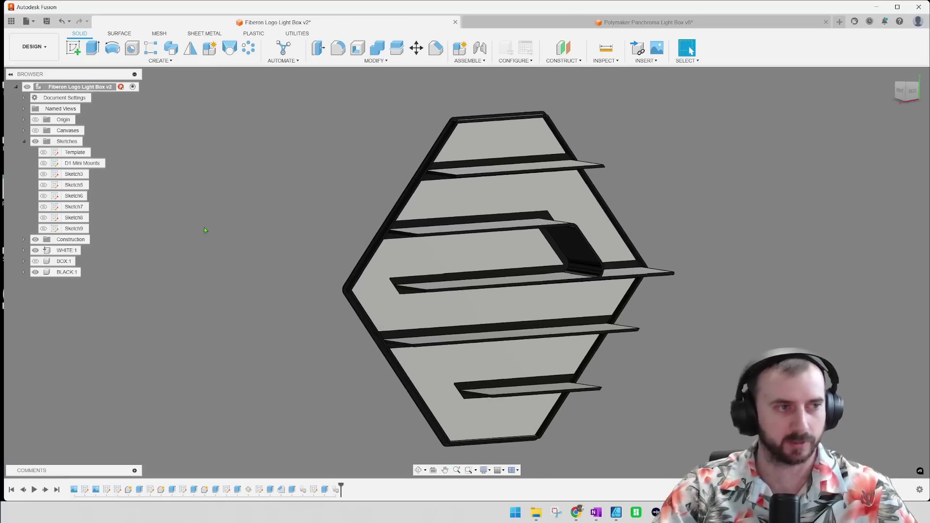
{"action": "middle_click_drag", "start_coordinate": [181, 258], "coordinate": [326, 374], "text": "shift"}
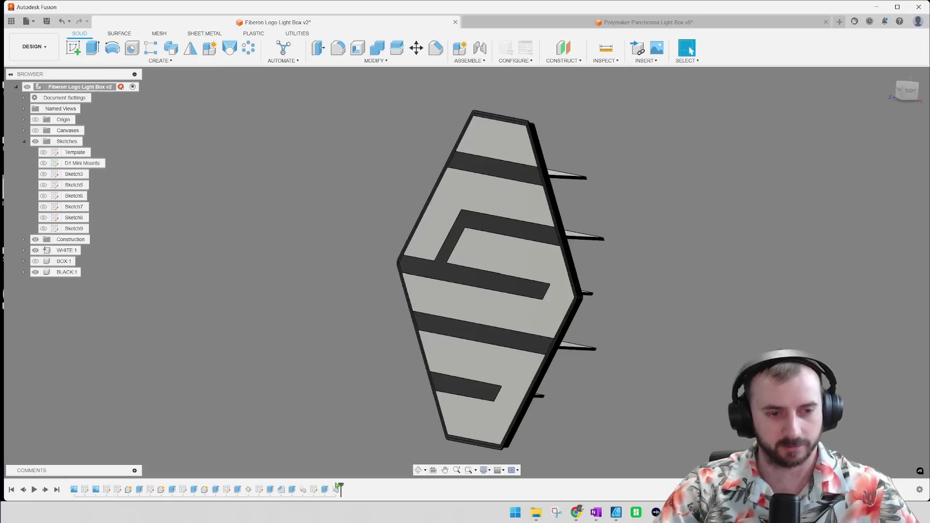
Roll the design history back to just after Sketch3, show that sketch and view it from the front.
{"action": "left_click_drag", "start_coordinate": [142, 492], "coordinate": [124, 486]}
{"action": "left_click", "coordinate": [44, 174]}
{"action": "left_click", "coordinate": [897, 89]}
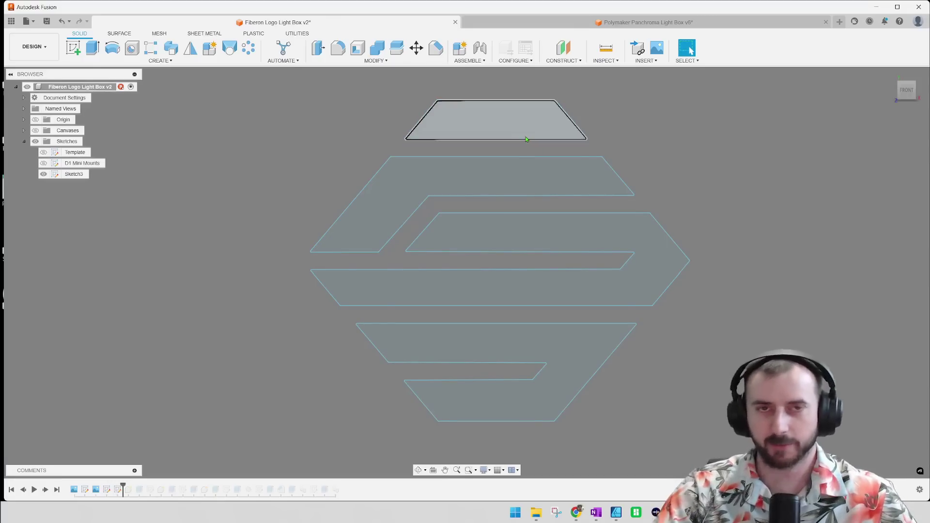
Examine the four closed logo profiles in Sketch3 by selecting them together, then clear the selection.
{"action": "left_click", "coordinate": [525, 136]}
{"action": "left_click", "coordinate": [533, 173], "text": "shift"}
{"action": "left_click", "coordinate": [547, 290], "text": "shift"}
{"action": "left_click", "coordinate": [552, 339], "text": "shift"}
{"action": "left_click", "coordinate": [681, 198]}
{"action": "scroll", "coordinate": [676, 187], "scroll_direction": "down", "scroll_amount": 3}
{"action": "middle_click_drag", "start_coordinate": [681, 245], "coordinate": [656, 234]}
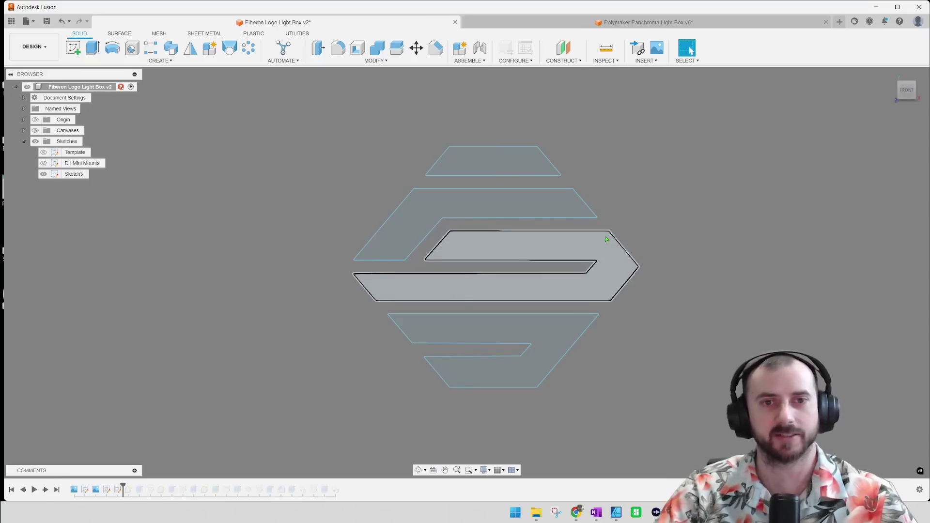
{"action": "scroll", "coordinate": [530, 185], "scroll_direction": "up", "scroll_amount": 3}
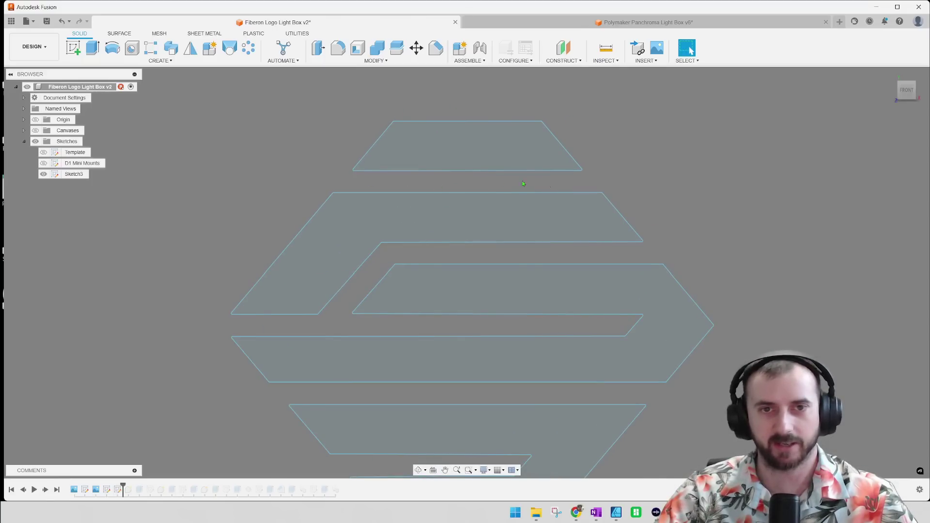
{"action": "middle_click_drag", "start_coordinate": [711, 255], "coordinate": [682, 238]}
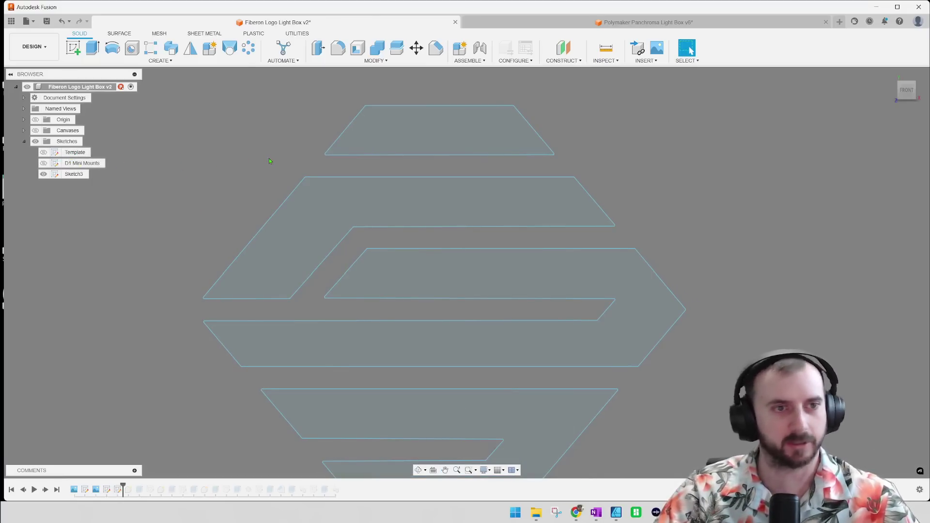
{"action": "middle_click_drag", "start_coordinate": [269, 158], "coordinate": [315, 150]}
{"action": "scroll", "coordinate": [321, 132], "scroll_direction": "down", "scroll_amount": 2}
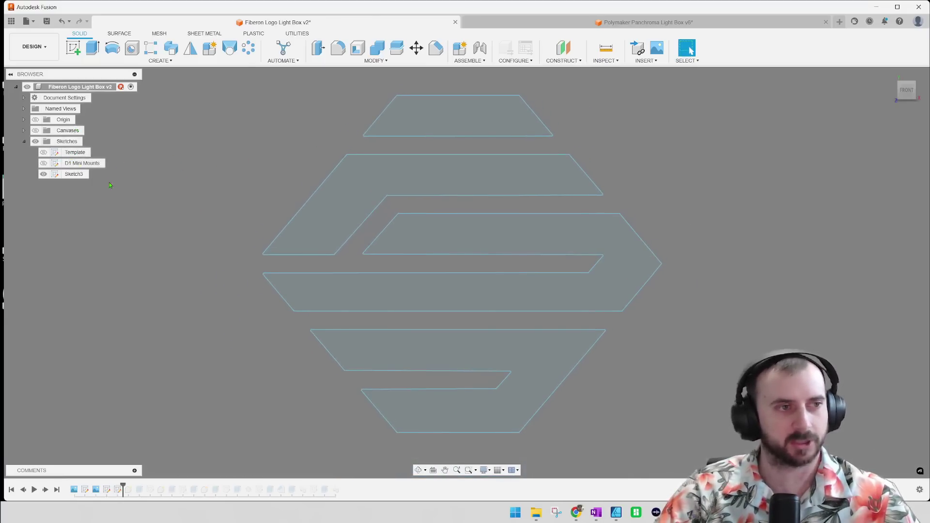
Advance the design history past the WHITE extrusion to Sketch5 and show Sketch5 instead of Sketch3.
{"action": "left_click_drag", "start_coordinate": [123, 487], "coordinate": [145, 487]}
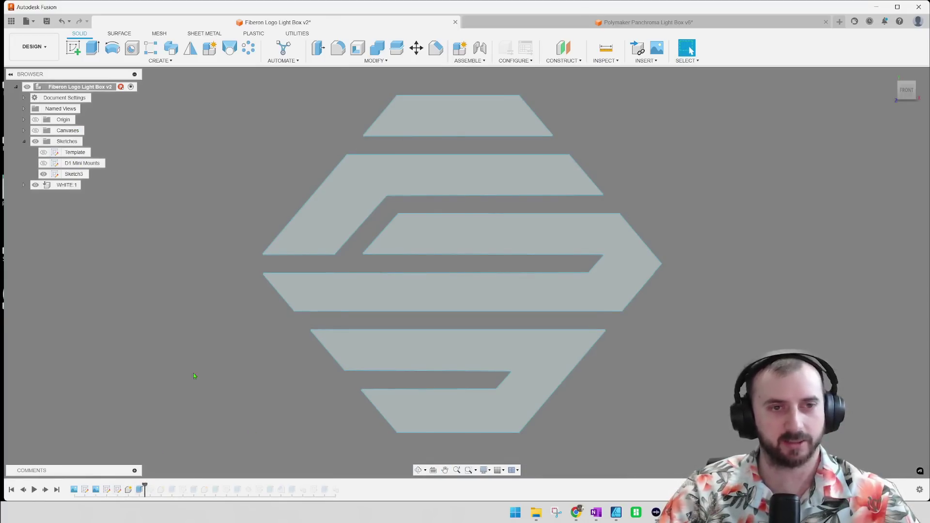
{"action": "middle_click_drag", "start_coordinate": [206, 305], "coordinate": [223, 312]}
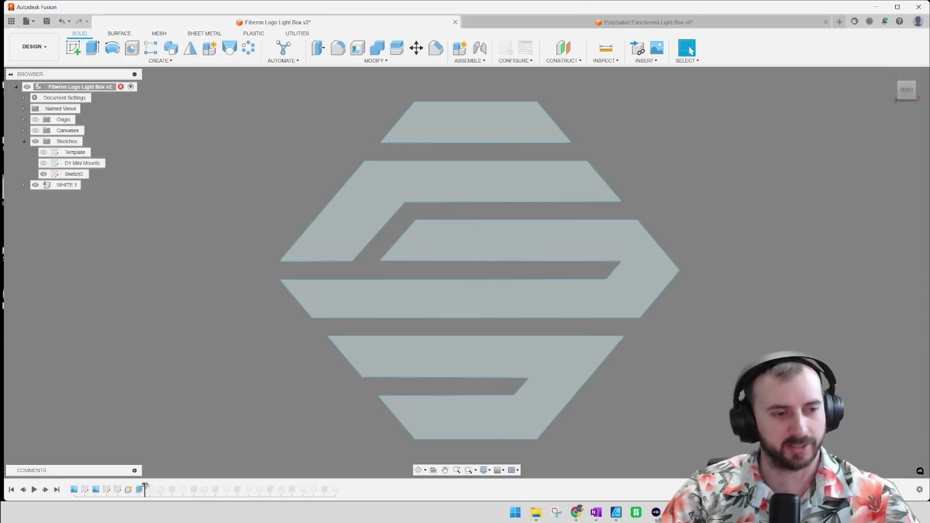
{"action": "left_click_drag", "start_coordinate": [156, 484], "coordinate": [167, 484]}
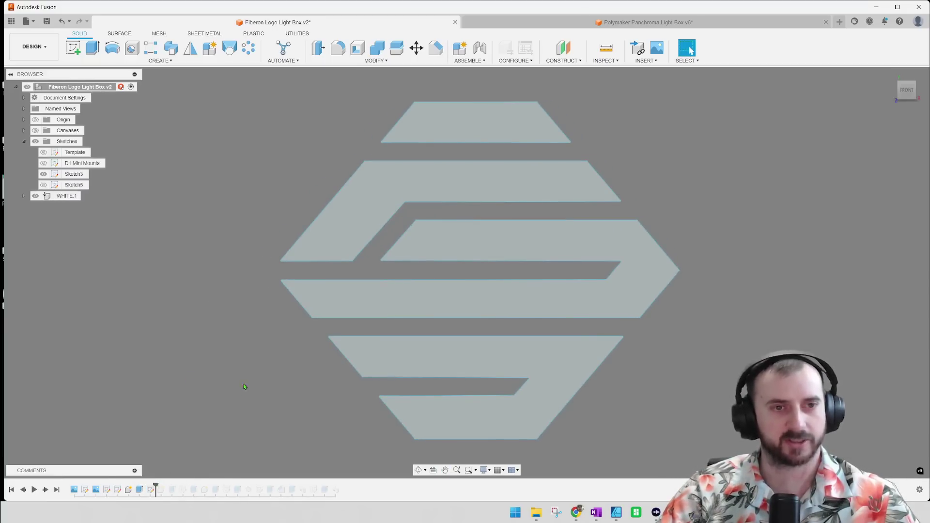
{"action": "left_click", "coordinate": [43, 175]}
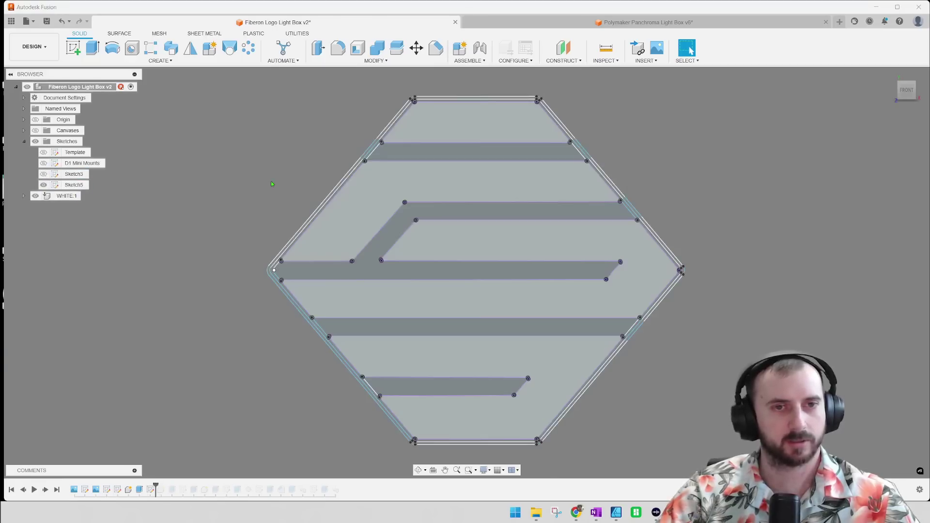
Examine the inner border ring of Sketch5 around the logo, selecting its profile along the sloped edges.
{"action": "scroll", "coordinate": [394, 125], "scroll_direction": "up", "scroll_amount": 5}
{"action": "scroll", "coordinate": [460, 102], "scroll_direction": "down", "scroll_amount": 5}
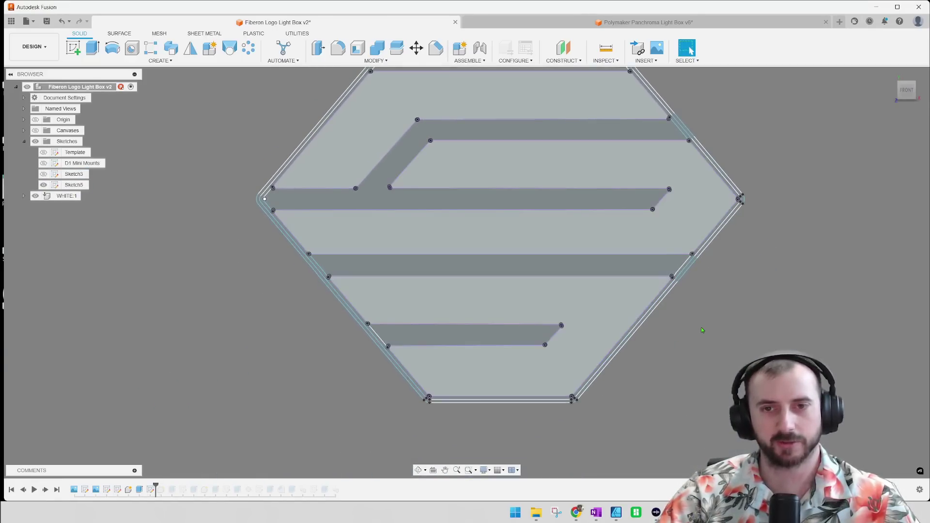
{"action": "scroll", "coordinate": [626, 255], "scroll_direction": "up", "scroll_amount": 6}
{"action": "left_click", "coordinate": [625, 255]}
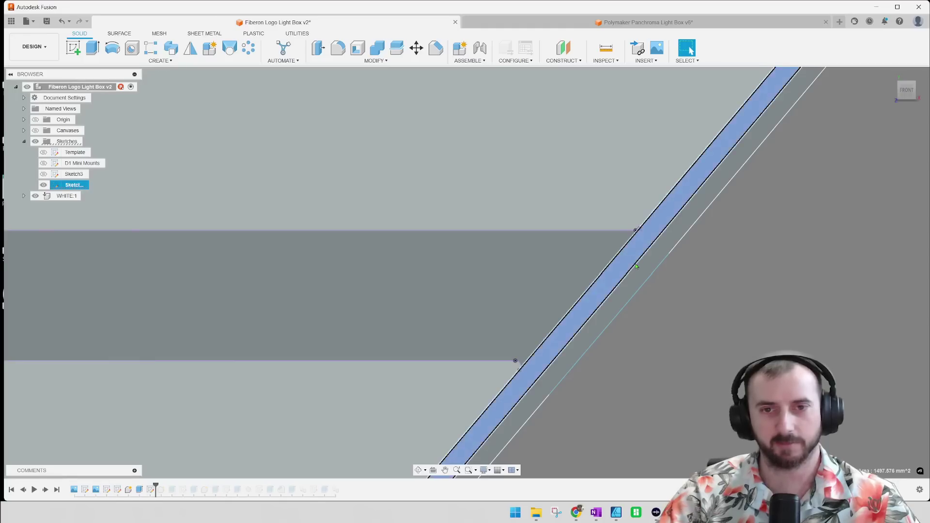
{"action": "scroll", "coordinate": [682, 278], "scroll_direction": "down", "scroll_amount": 4}
{"action": "left_click", "coordinate": [737, 288]}
{"action": "middle_click_drag", "start_coordinate": [782, 213], "coordinate": [691, 406]}
{"action": "middle_click_drag", "start_coordinate": [596, 129], "coordinate": [740, 327]}
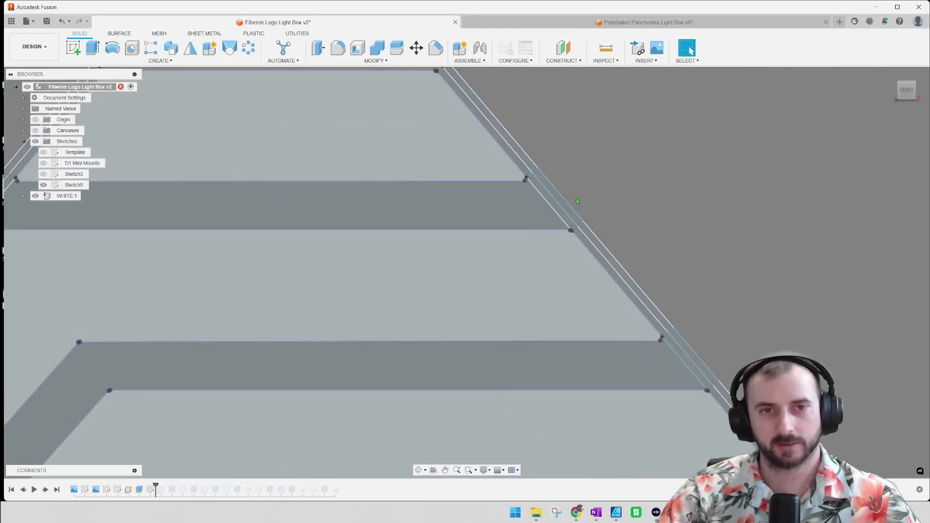
{"action": "scroll", "coordinate": [556, 186], "scroll_direction": "up", "scroll_amount": 4}
{"action": "scroll", "coordinate": [516, 201], "scroll_direction": "up", "scroll_amount": 4}
{"action": "left_click", "coordinate": [516, 203]}
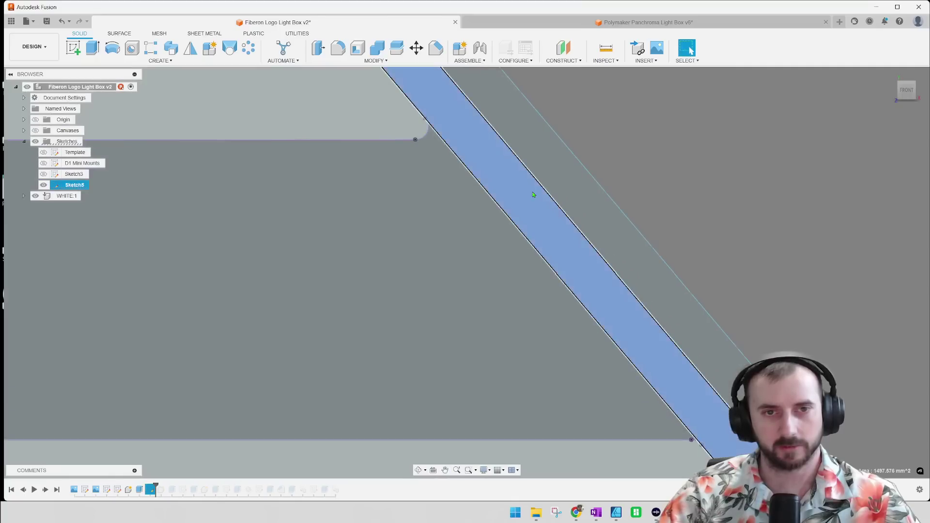
{"action": "scroll", "coordinate": [557, 203], "scroll_direction": "down", "scroll_amount": 5}
{"action": "scroll", "coordinate": [566, 212], "scroll_direction": "down", "scroll_amount": 3}
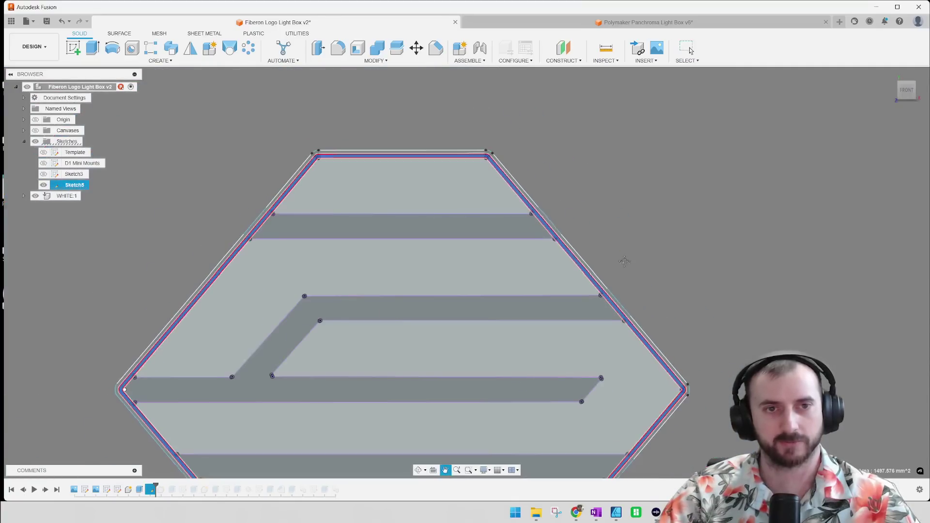
Examine the outer border ring of Sketch5 and its offset from the logo edge, then clear the selection.
{"action": "scroll", "coordinate": [639, 209], "scroll_direction": "up", "scroll_amount": 2}
{"action": "scroll", "coordinate": [507, 183], "scroll_direction": "up", "scroll_amount": 5}
{"action": "scroll", "coordinate": [507, 183], "scroll_direction": "up", "scroll_amount": 4}
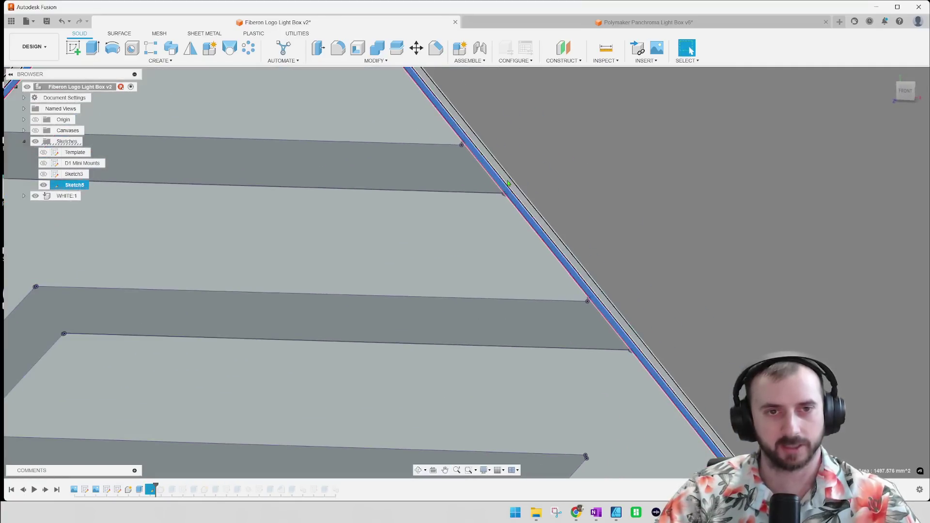
{"action": "scroll", "coordinate": [507, 183], "scroll_direction": "down", "scroll_amount": 2}
{"action": "scroll", "coordinate": [506, 186], "scroll_direction": "down", "scroll_amount": 5}
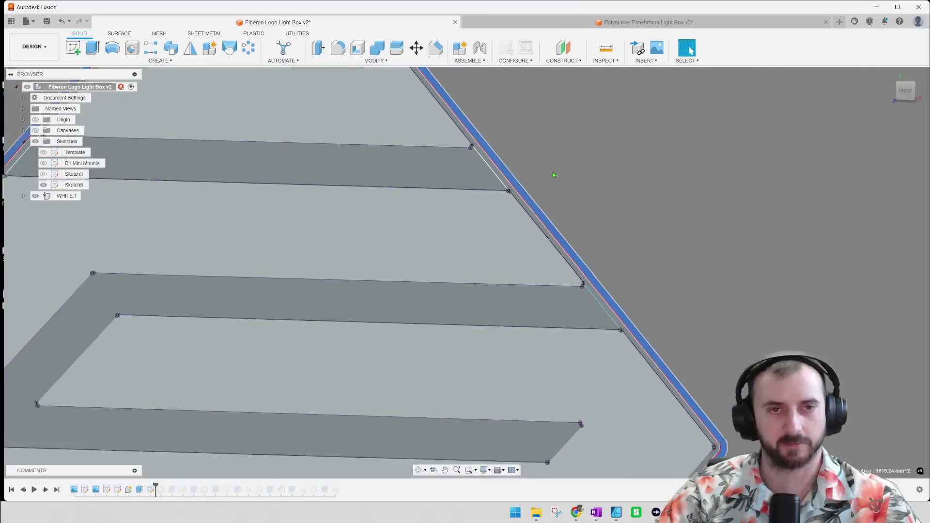
{"action": "scroll", "coordinate": [502, 191], "scroll_direction": "up", "scroll_amount": 4}
{"action": "scroll", "coordinate": [501, 191], "scroll_direction": "up", "scroll_amount": 3}
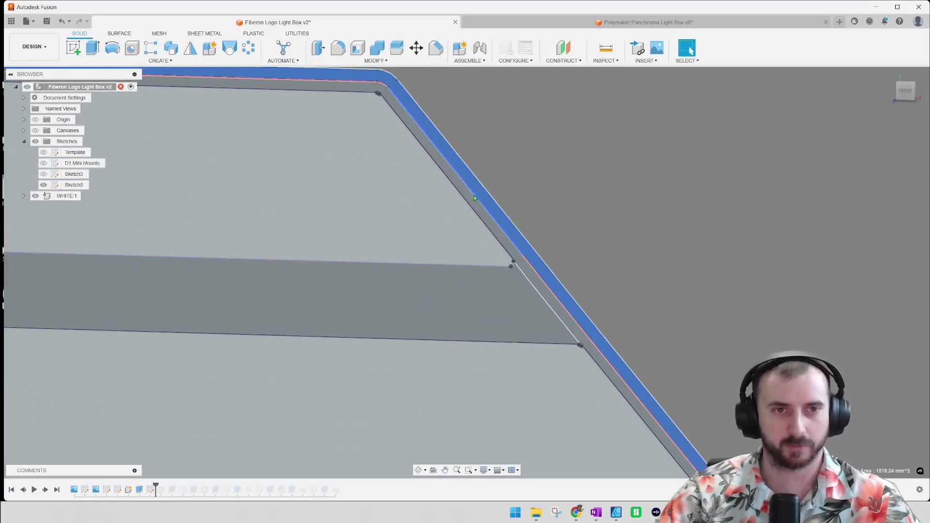
{"action": "middle_click_drag", "start_coordinate": [565, 181], "coordinate": [463, 195], "text": "shift"}
{"action": "scroll", "coordinate": [463, 194], "scroll_direction": "down", "scroll_amount": 6}
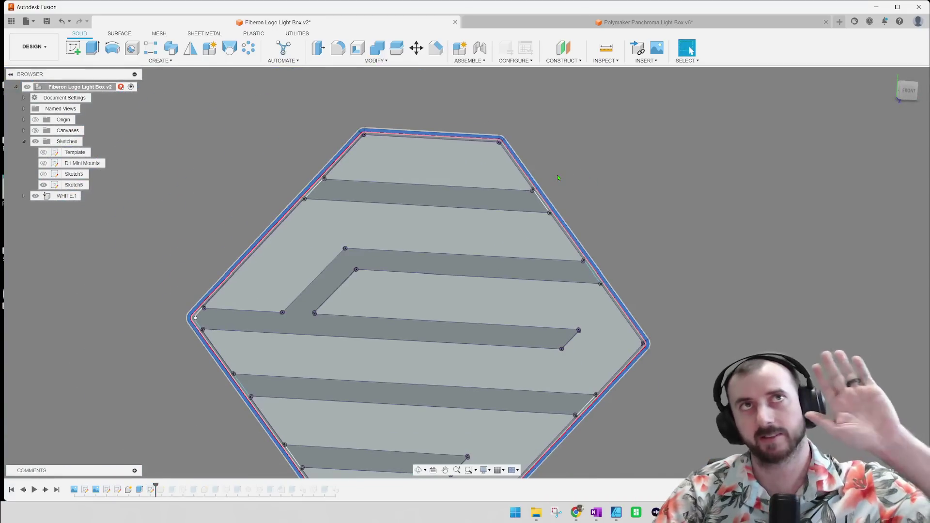
{"action": "left_click", "coordinate": [645, 267]}
{"action": "middle_click_drag", "start_coordinate": [645, 267], "coordinate": [685, 167]}
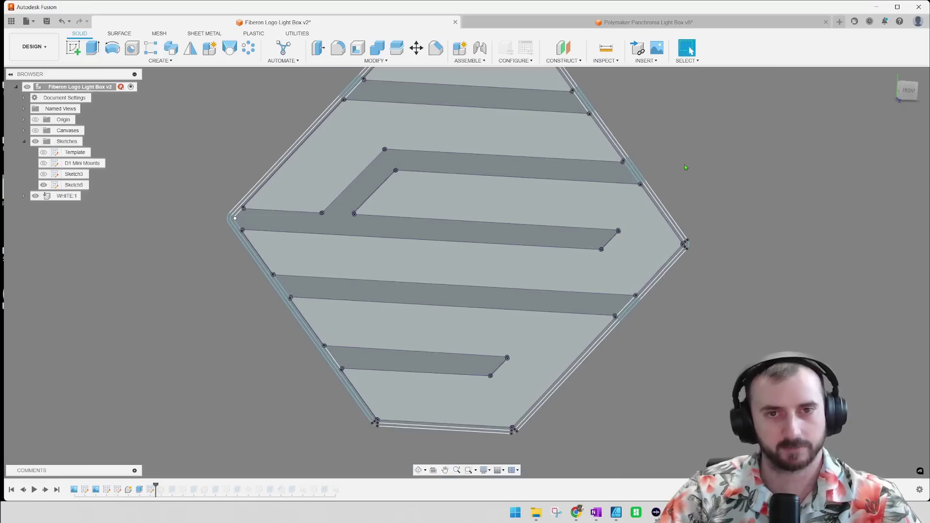
Advance the design history past the BOX extrusion, show the BOX component and view its outer walls at an angle.
{"action": "left_click", "coordinate": [908, 93]}
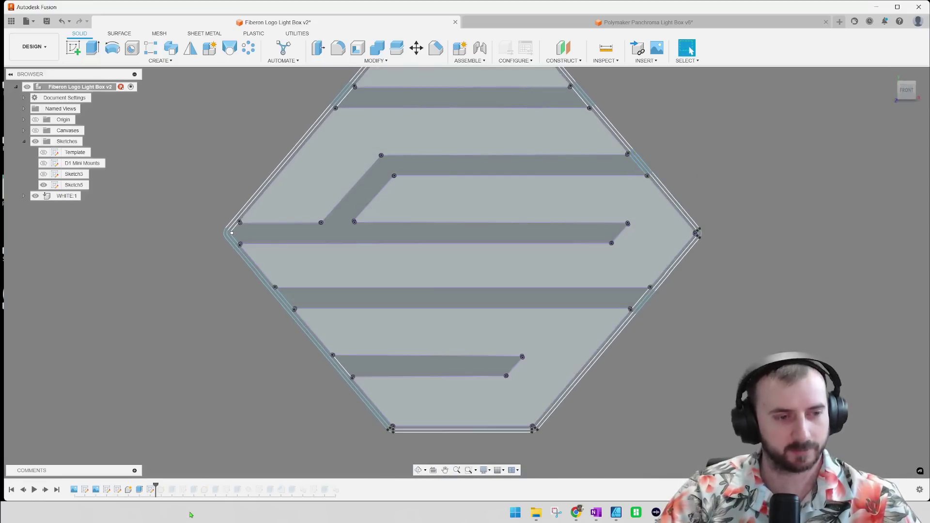
{"action": "left_click_drag", "start_coordinate": [156, 485], "coordinate": [177, 486]}
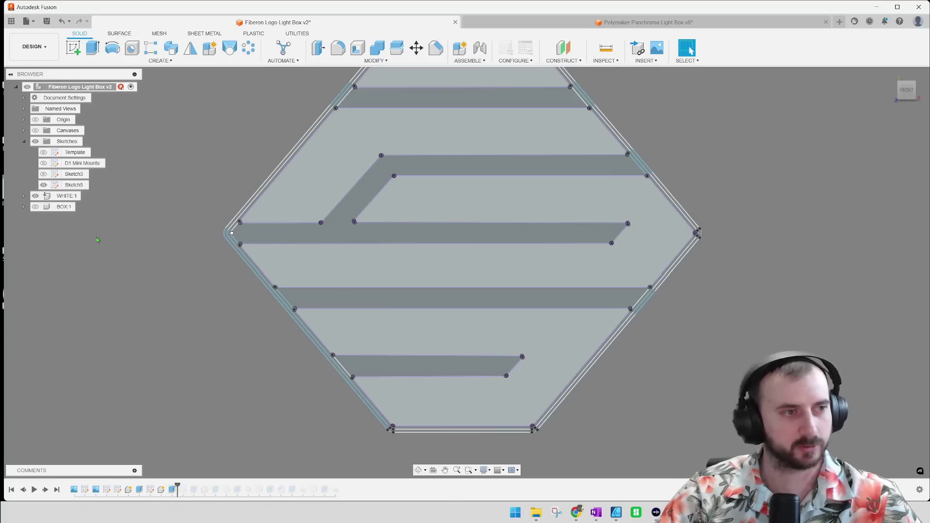
{"action": "left_click", "coordinate": [36, 207]}
{"action": "middle_click_drag", "start_coordinate": [151, 297], "coordinate": [177, 295], "text": "shift"}
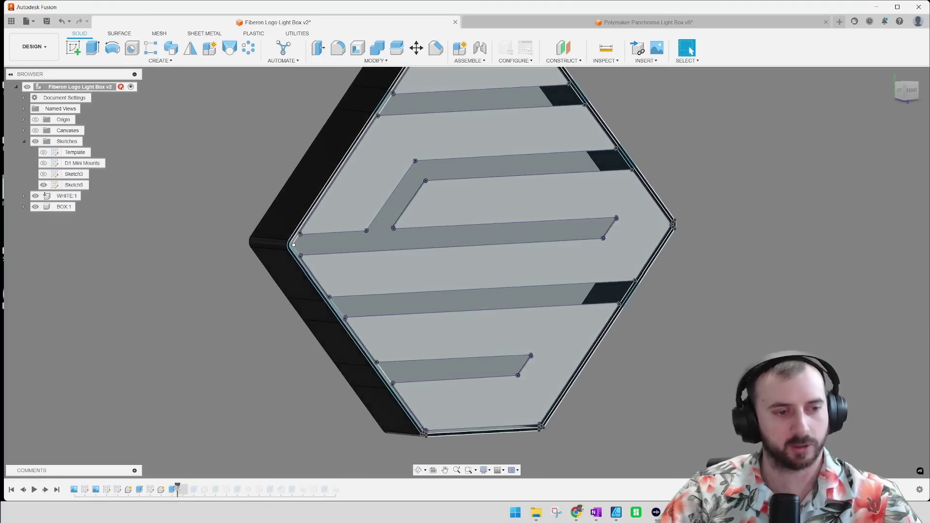
Advance the design history to include Sketch6 and show it instead of Sketch5, viewing the box from behind.
{"action": "left_click_drag", "start_coordinate": [178, 484], "coordinate": [190, 486]}
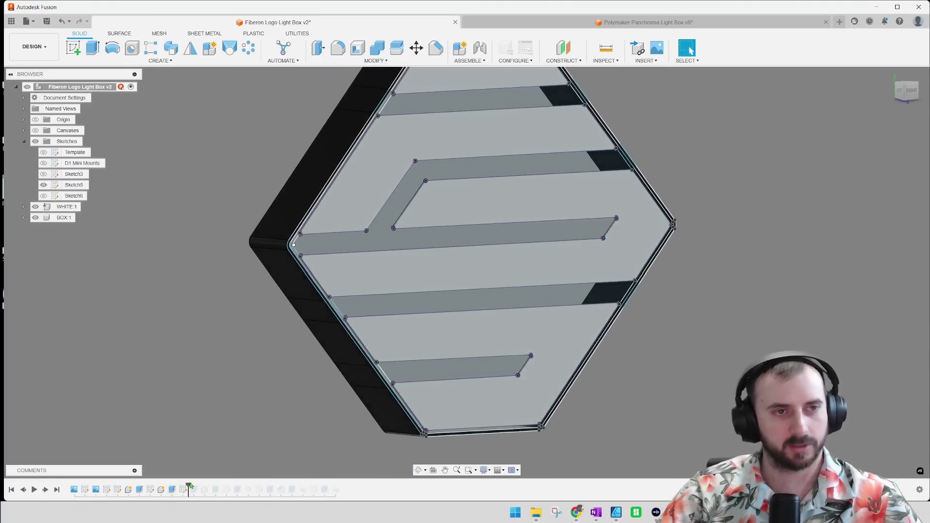
{"action": "middle_click_drag", "start_coordinate": [216, 349], "coordinate": [298, 333], "text": "shift"}
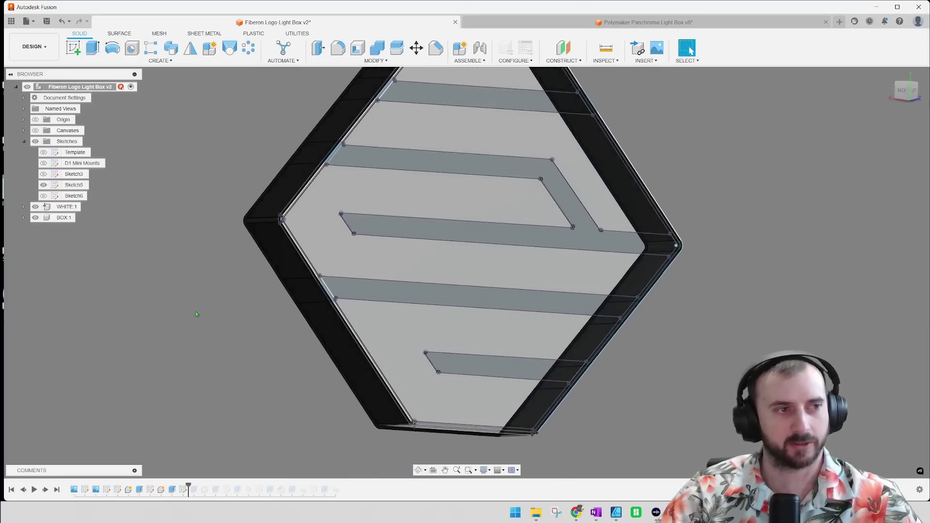
{"action": "left_click", "coordinate": [44, 186]}
Examine the sawtooth hanger profile of Sketch6 and the inside walls of the box from several rear angles.
{"action": "middle_click_drag", "start_coordinate": [236, 223], "coordinate": [293, 306]}
{"action": "scroll", "coordinate": [455, 130], "scroll_direction": "up", "scroll_amount": 4}
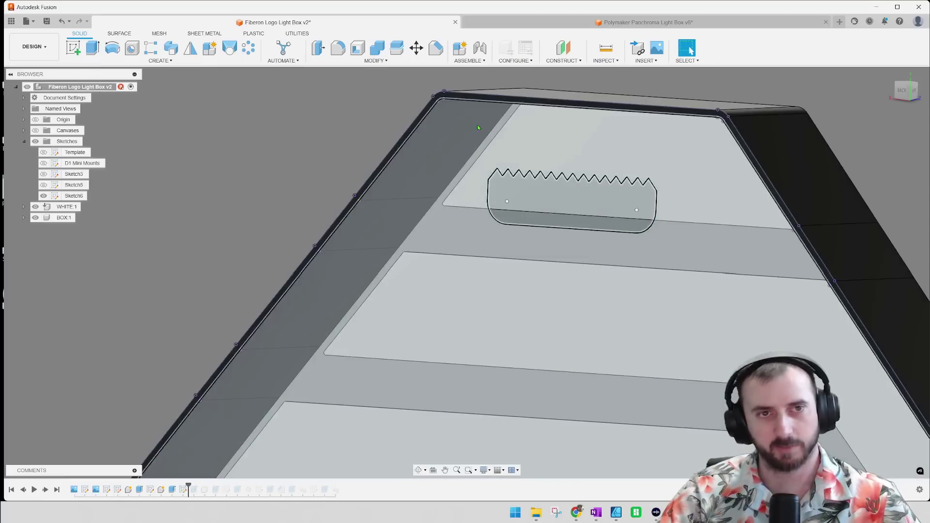
{"action": "scroll", "coordinate": [451, 136], "scroll_direction": "down", "scroll_amount": 2}
{"action": "scroll", "coordinate": [715, 385], "scroll_direction": "up", "scroll_amount": 6}
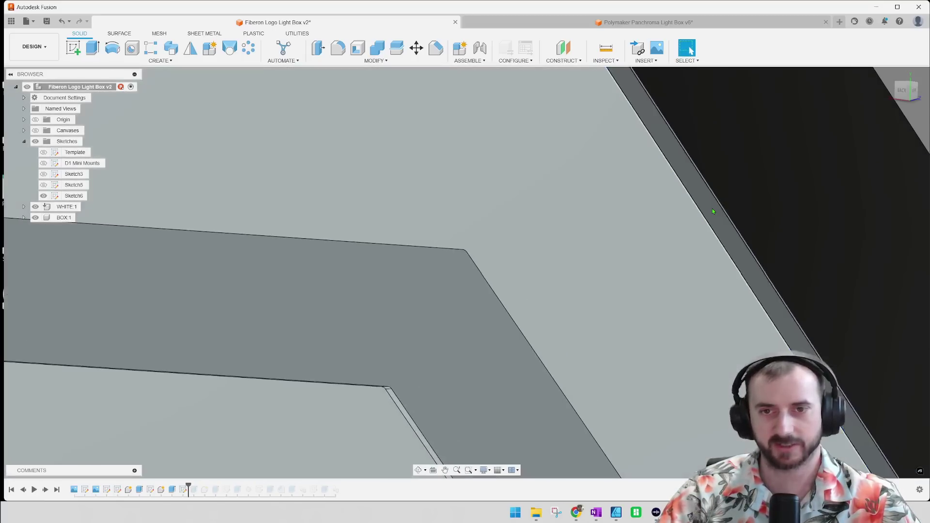
{"action": "scroll", "coordinate": [668, 216], "scroll_direction": "down", "scroll_amount": 5}
{"action": "middle_click_drag", "start_coordinate": [669, 216], "coordinate": [574, 256]}
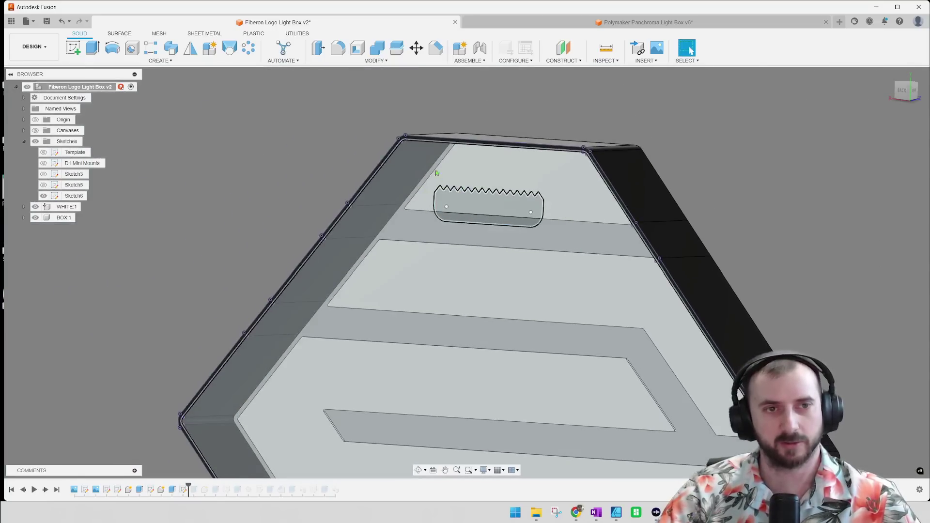
{"action": "scroll", "coordinate": [513, 210], "scroll_direction": "up", "scroll_amount": 3}
{"action": "left_click", "coordinate": [475, 207]}
{"action": "scroll", "coordinate": [476, 205], "scroll_direction": "down", "scroll_amount": 4}
{"action": "mouse_move", "coordinate": [242, 151]}
{"action": "middle_mouse_down", "text": "shift"}
{"action": "mouse_move", "coordinate": [321, 154]}
{"action": "mouse_move", "coordinate": [319, 165]}
{"action": "middle_mouse_up", "text": "shift"}
{"action": "left_click", "coordinate": [277, 159]}
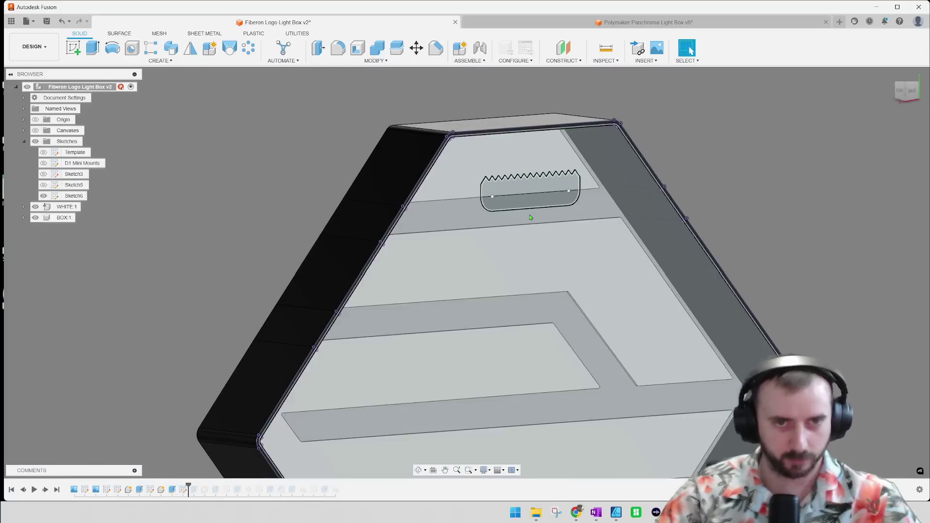
{"action": "middle_click_drag", "start_coordinate": [514, 282], "coordinate": [620, 201]}
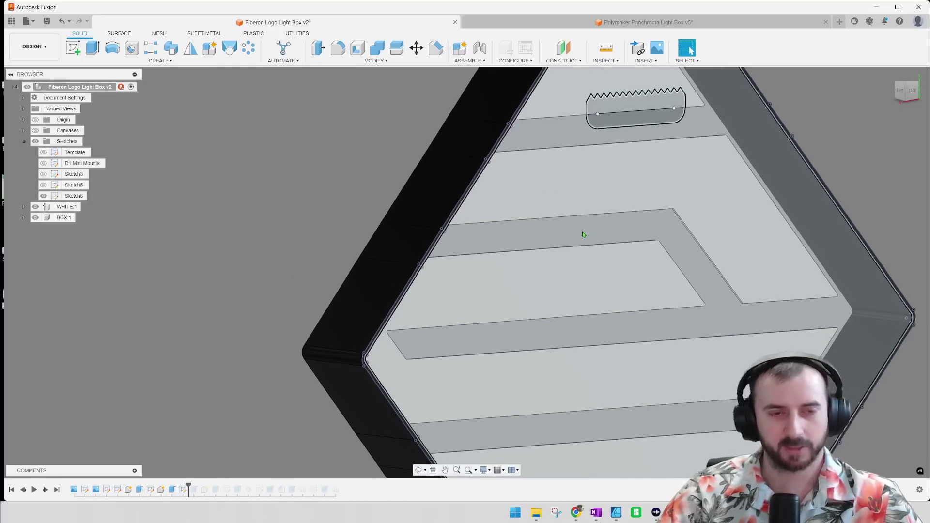
{"action": "scroll", "coordinate": [583, 236], "scroll_direction": "down", "scroll_amount": 4}
{"action": "middle_click_drag", "start_coordinate": [604, 272], "coordinate": [542, 220]}
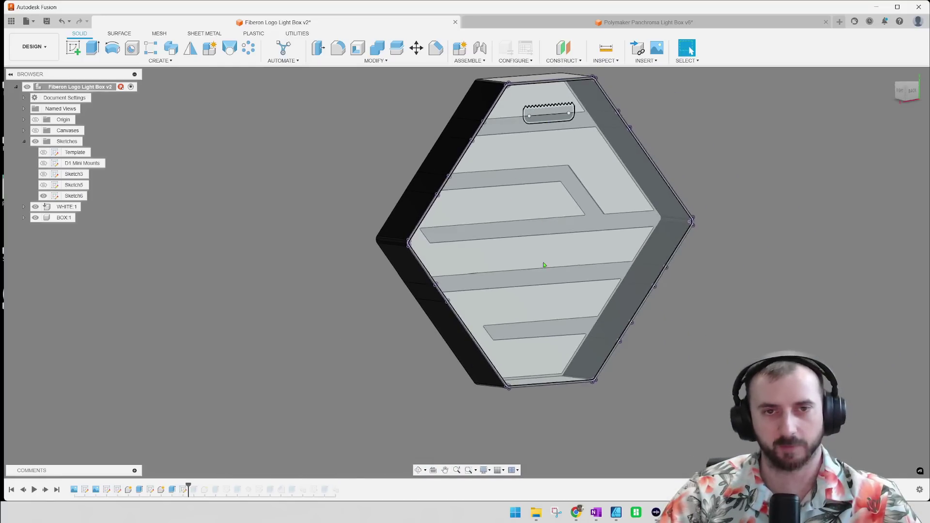
Select the Sketch6 back profile around the hanger slot, advance the design history past the back panel extrusion, and clear the selection.
{"action": "left_click", "coordinate": [499, 144]}
{"action": "scroll", "coordinate": [498, 145], "scroll_direction": "up", "scroll_amount": 3}
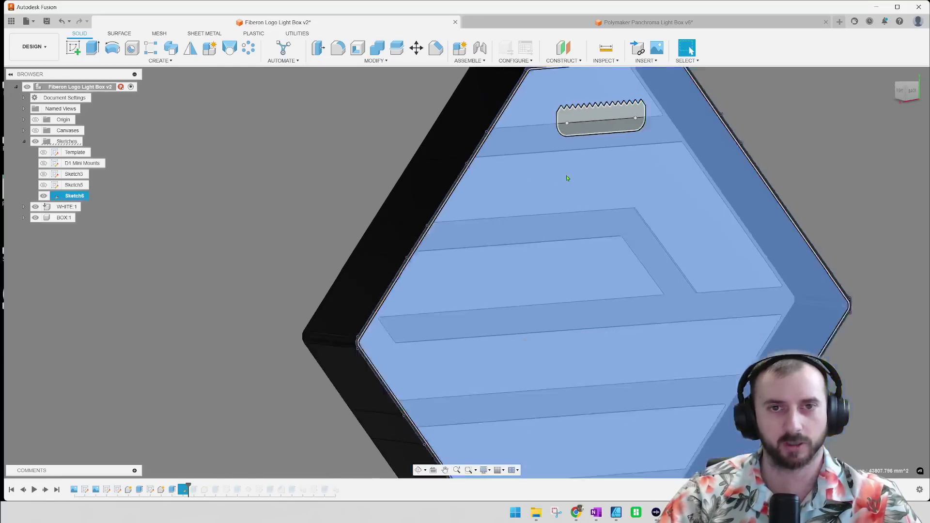
{"action": "scroll", "coordinate": [567, 178], "scroll_direction": "down", "scroll_amount": 4}
{"action": "middle_click_drag", "start_coordinate": [380, 181], "coordinate": [314, 278], "text": "shift"}
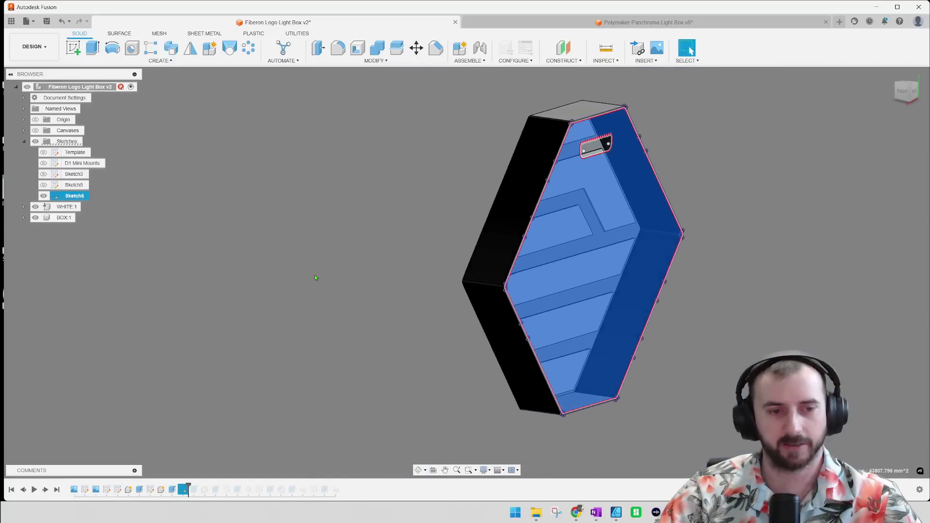
{"action": "left_click_drag", "start_coordinate": [189, 484], "coordinate": [199, 484]}
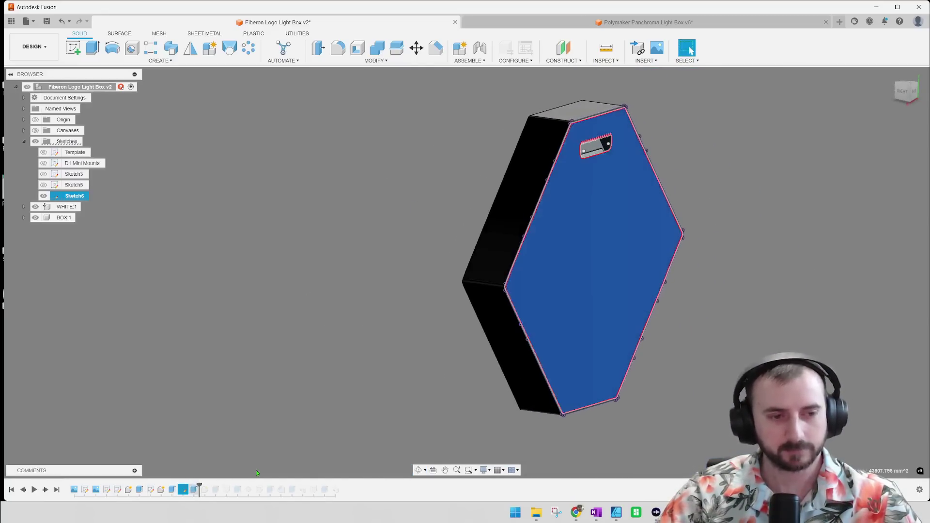
{"action": "left_click", "coordinate": [435, 183]}
Examine the sawtooth hanger cutout in the back panel of the box, including its side wall.
{"action": "scroll", "coordinate": [605, 165], "scroll_direction": "up", "scroll_amount": 8}
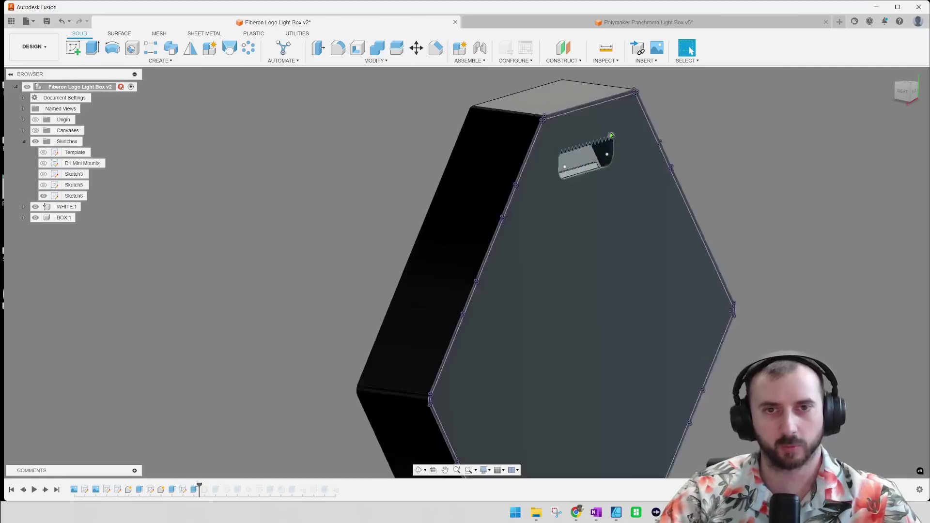
{"action": "scroll", "coordinate": [619, 242], "scroll_direction": "down", "scroll_amount": 2}
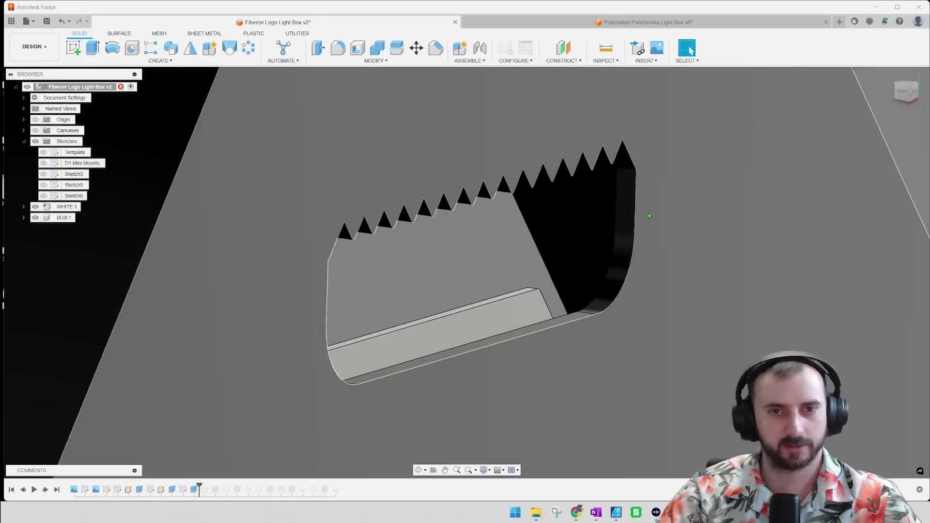
{"action": "scroll", "coordinate": [649, 215], "scroll_direction": "down", "scroll_amount": 2}
{"action": "left_click", "coordinate": [629, 196]}
{"action": "scroll", "coordinate": [647, 193], "scroll_direction": "down", "scroll_amount": 3}
{"action": "scroll", "coordinate": [646, 194], "scroll_direction": "down", "scroll_amount": 3}
{"action": "middle_click_drag", "start_coordinate": [603, 285], "coordinate": [586, 172]}
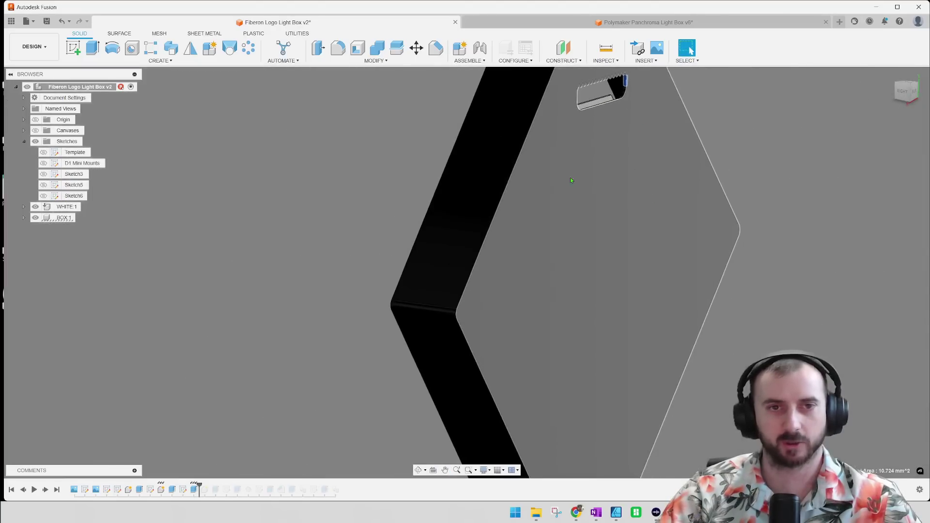
{"action": "double_click", "coordinate": [560, 225]}
Examine the white logo strips and the empty gaps between them from the front, highlighting the uppermost strip.
{"action": "middle_click_drag", "start_coordinate": [303, 218], "coordinate": [324, 145]}
{"action": "scroll", "coordinate": [348, 218], "scroll_direction": "down", "scroll_amount": 2}
{"action": "left_click", "coordinate": [324, 145]}
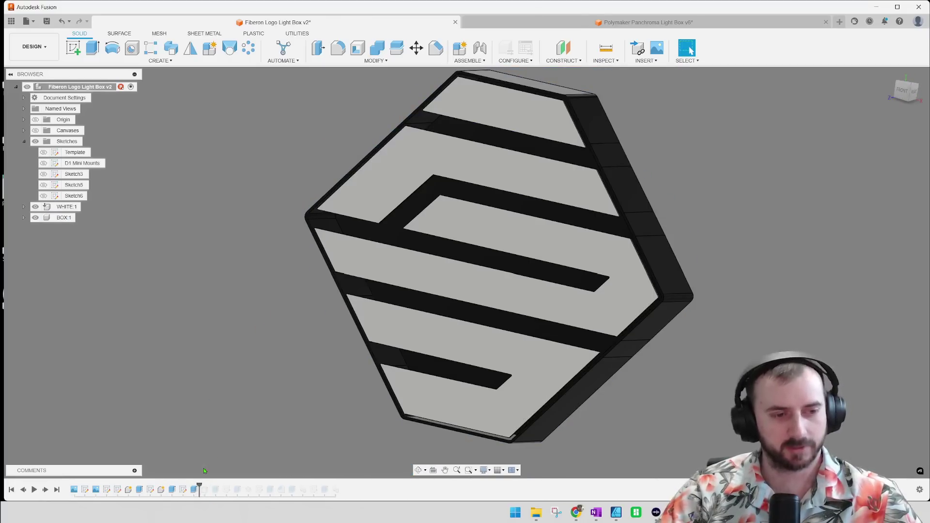
{"action": "middle_click_drag", "start_coordinate": [270, 367], "coordinate": [495, 180], "text": "shift"}
{"action": "left_click", "coordinate": [514, 110]}
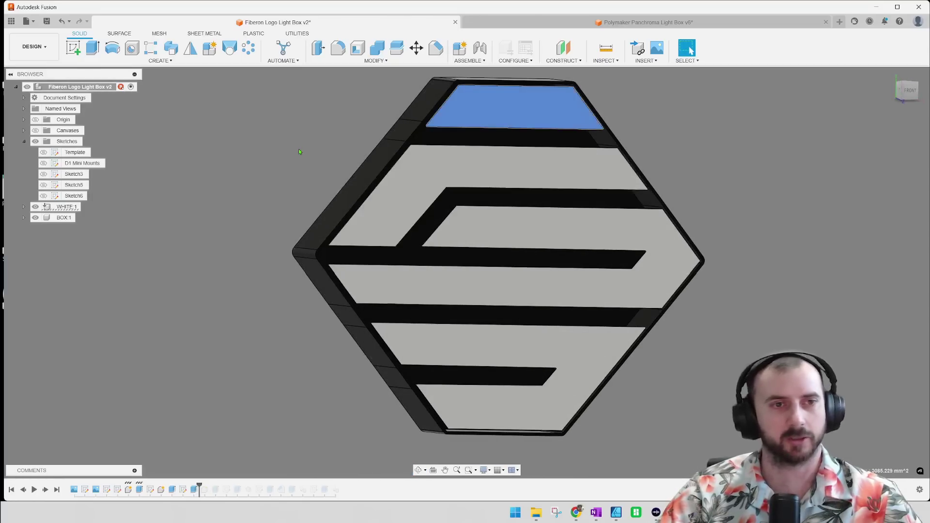
{"action": "left_click", "coordinate": [299, 150]}
{"action": "scroll", "coordinate": [394, 195], "scroll_direction": "up", "scroll_amount": 5}
{"action": "scroll", "coordinate": [349, 310], "scroll_direction": "down", "scroll_amount": 6}
{"action": "scroll", "coordinate": [312, 415], "scroll_direction": "up", "scroll_amount": 2}
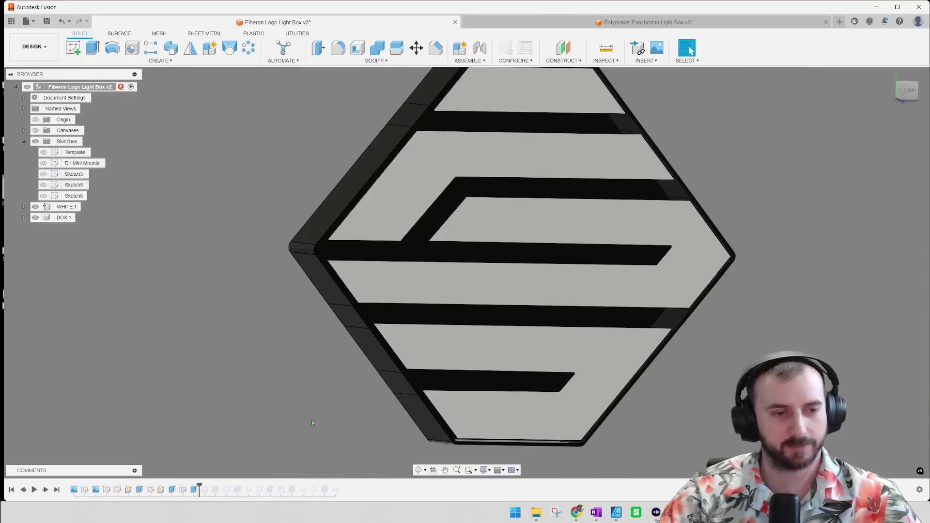
Advance the design history past the BLACK component's extrusion and inspect the filled gaps between the white logo strips.
{"action": "left_click_drag", "start_coordinate": [198, 485], "coordinate": [214, 494]}
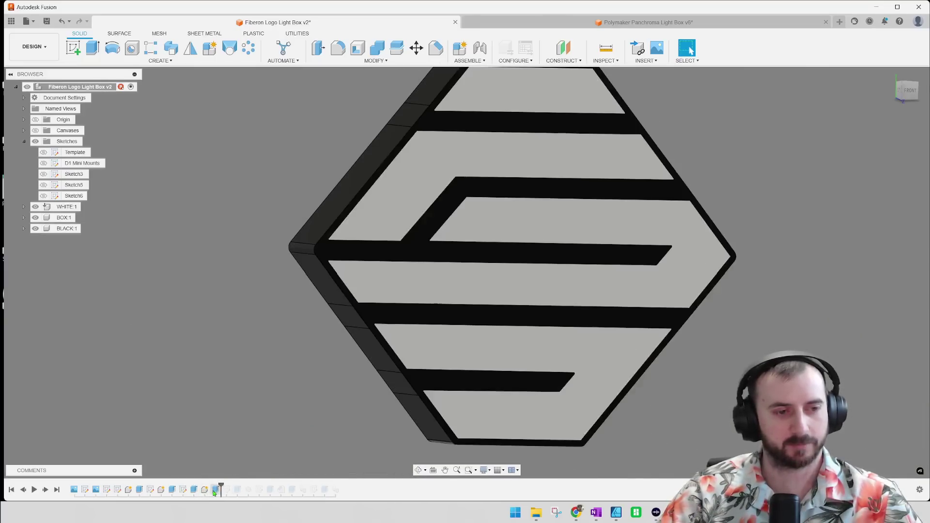
{"action": "middle_click_drag", "start_coordinate": [260, 328], "coordinate": [258, 306], "text": "shift"}
{"action": "scroll", "coordinate": [411, 221], "scroll_direction": "up", "scroll_amount": 5}
{"action": "scroll", "coordinate": [411, 221], "scroll_direction": "down", "scroll_amount": 6}
{"action": "middle_click_drag", "start_coordinate": [422, 216], "coordinate": [234, 254], "text": "shift"}
{"action": "left_click", "coordinate": [235, 256]}
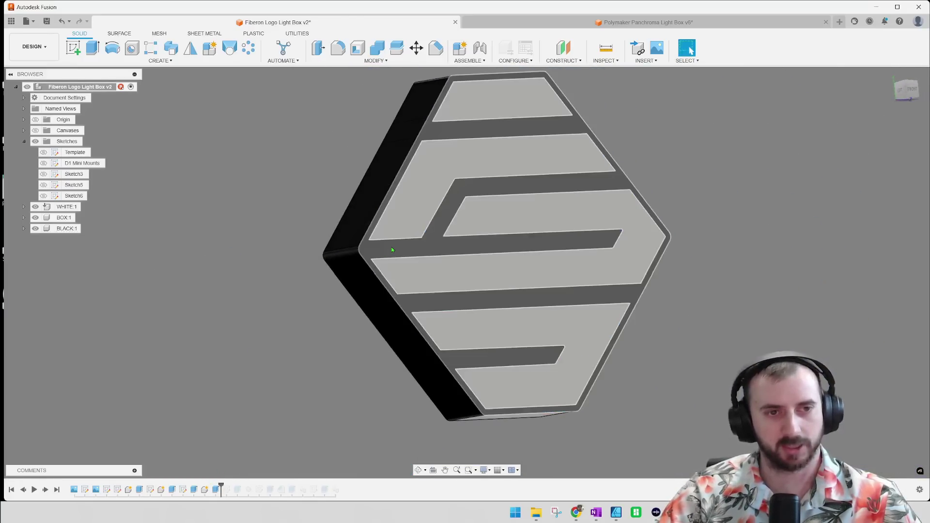
{"action": "scroll", "coordinate": [386, 250], "scroll_direction": "up", "scroll_amount": 4}
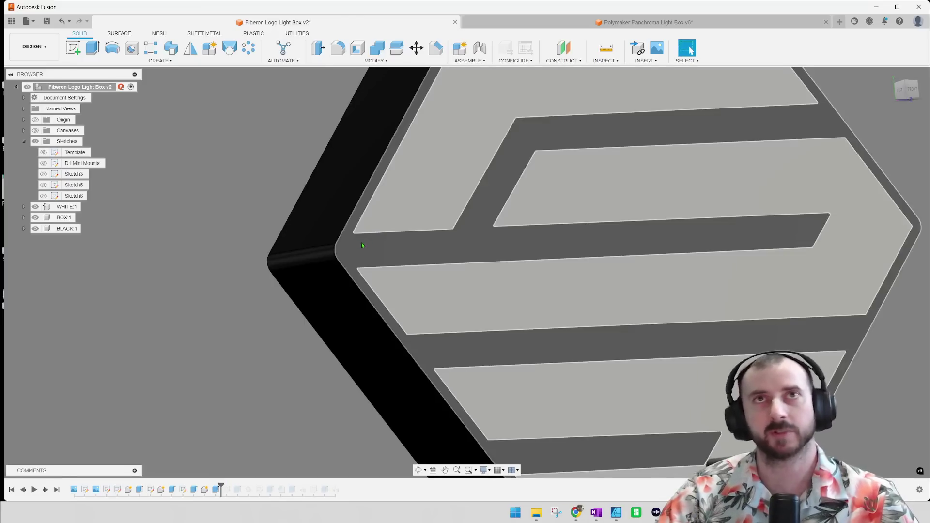
{"action": "scroll", "coordinate": [281, 319], "scroll_direction": "down", "scroll_amount": 5}
{"action": "scroll", "coordinate": [289, 268], "scroll_direction": "up", "scroll_amount": 2}
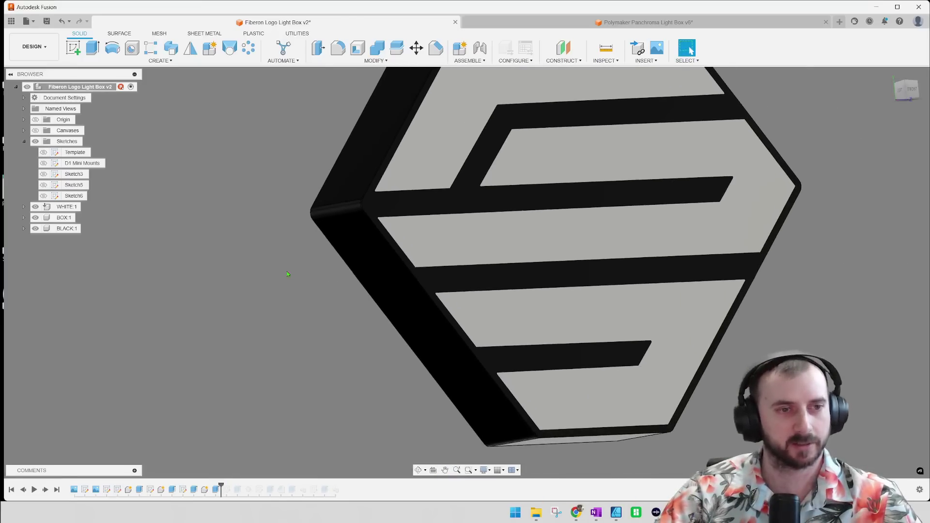
Advance the design history to include Sketch7 and hide the BLACK and WHITE components to view its mounting circles from the front.
{"action": "left_click_drag", "start_coordinate": [220, 486], "coordinate": [232, 486]}
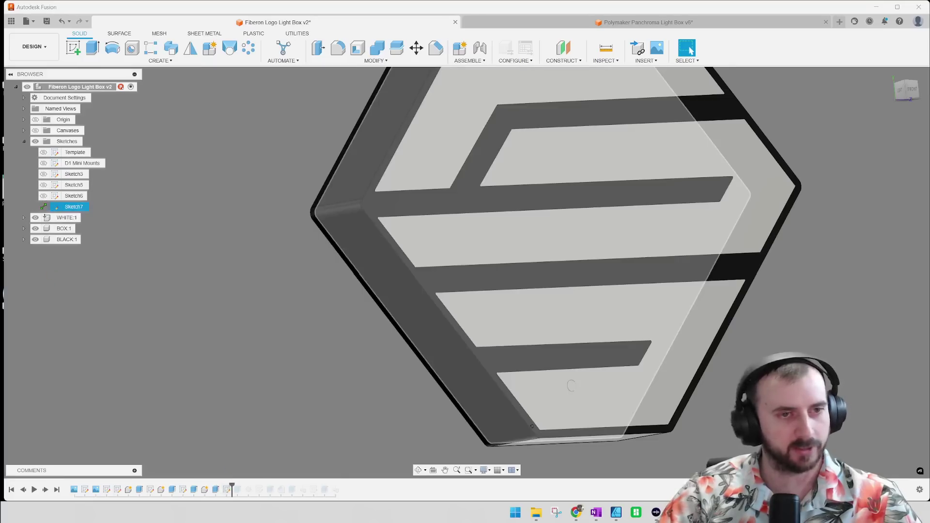
{"action": "middle_click_drag", "start_coordinate": [316, 289], "coordinate": [283, 349], "text": "shift"}
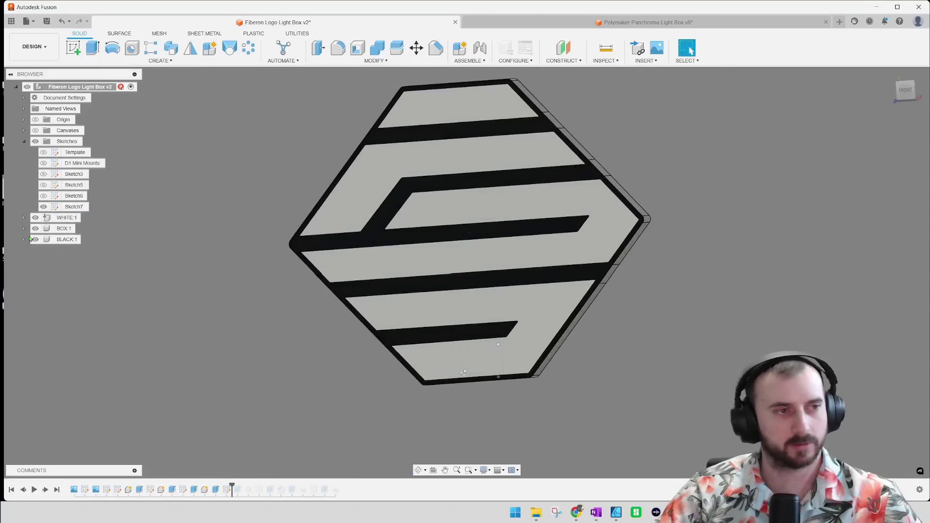
{"action": "left_click", "coordinate": [35, 240]}
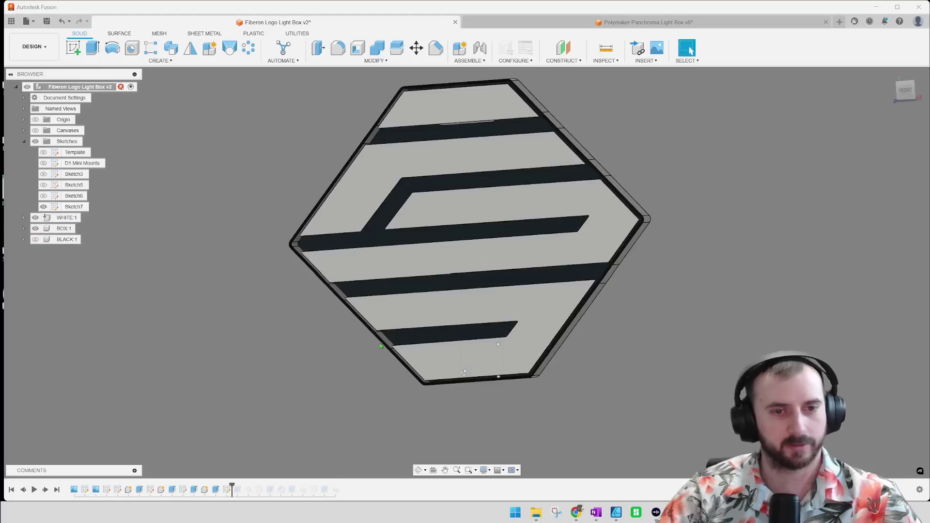
{"action": "left_click", "coordinate": [35, 217]}
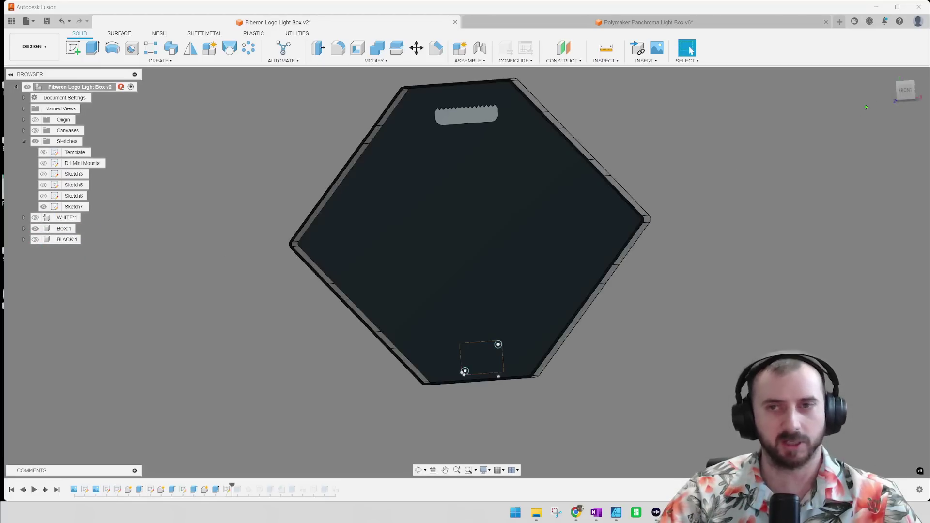
{"action": "left_click", "coordinate": [906, 90]}
{"action": "scroll", "coordinate": [451, 361], "scroll_direction": "up", "scroll_amount": 6}
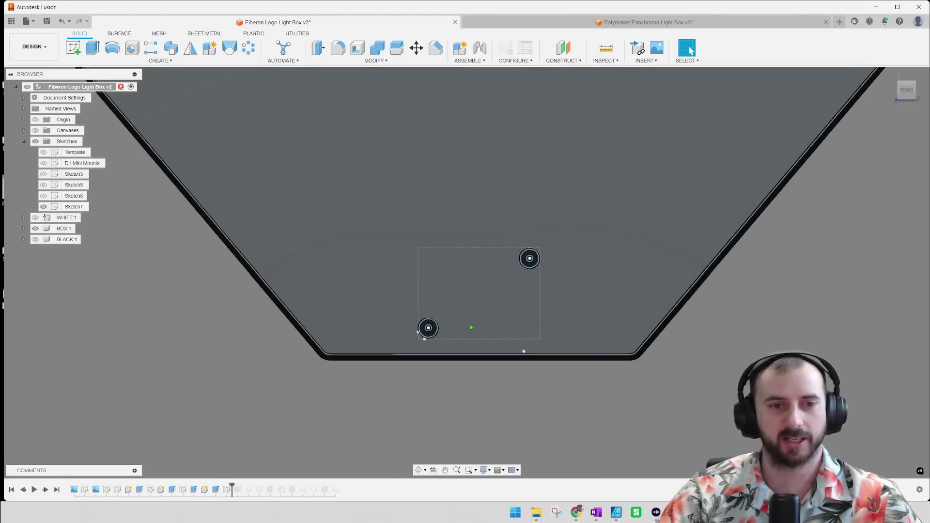
{"action": "scroll", "coordinate": [583, 267], "scroll_direction": "up", "scroll_amount": 3}
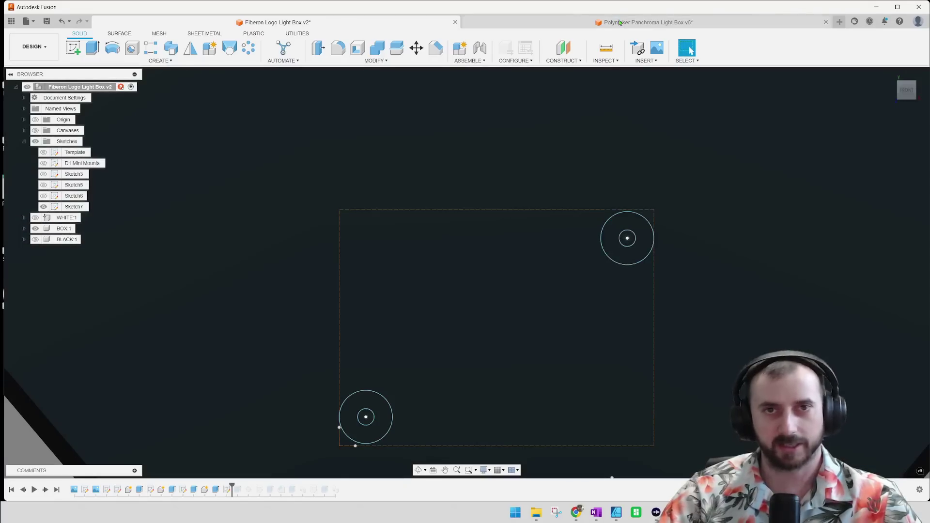
Switch to the Polymaker Panchroma Light Box design and examine the dimensions of its mount rectangle and circles.
{"action": "left_click", "coordinate": [619, 23]}
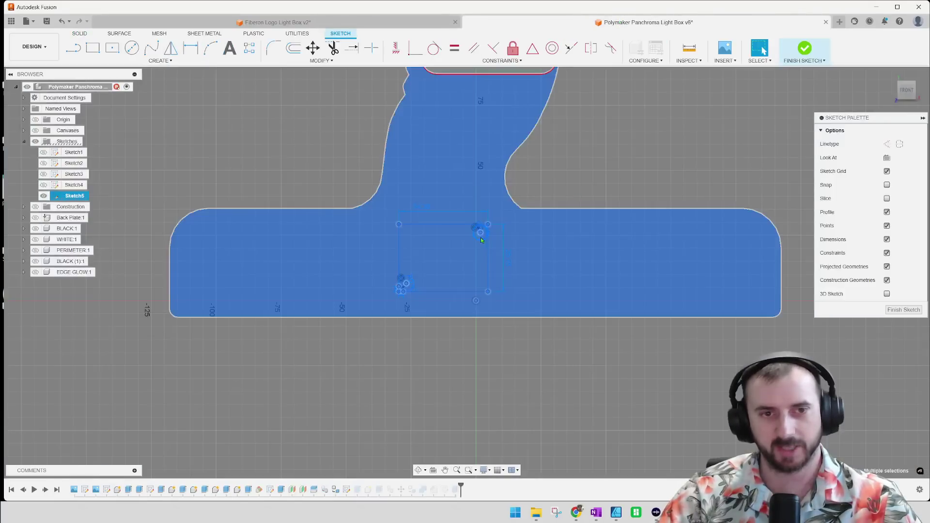
{"action": "left_click", "coordinate": [600, 162]}
{"action": "scroll", "coordinate": [557, 220], "scroll_direction": "up", "scroll_amount": 5}
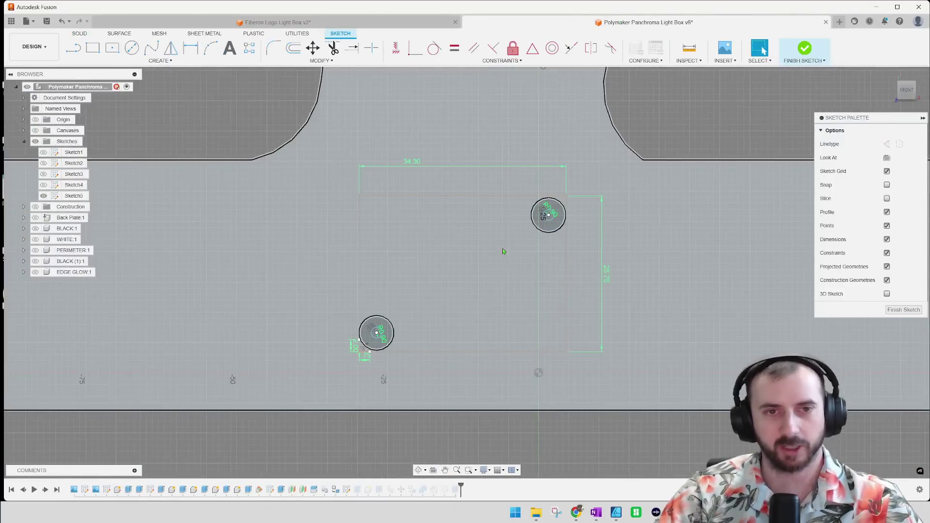
{"action": "scroll", "coordinate": [549, 233], "scroll_direction": "down", "scroll_amount": 5}
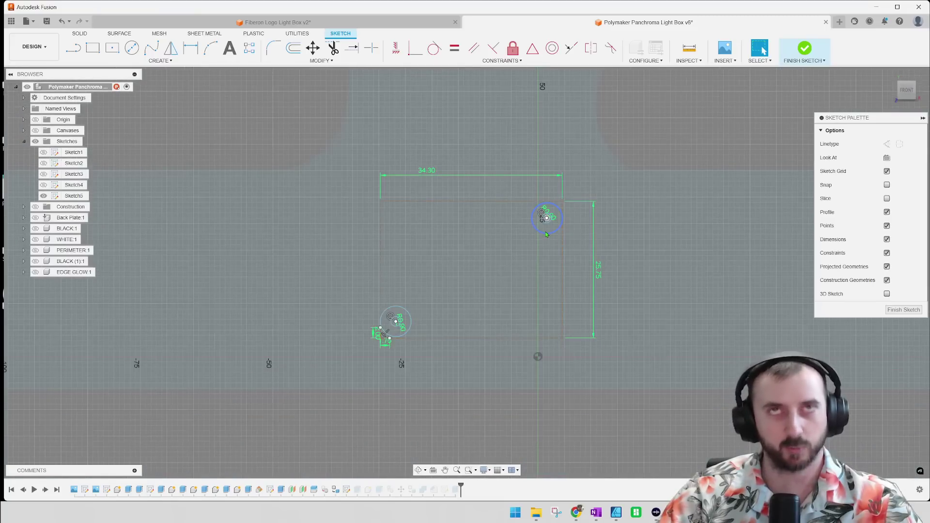
{"action": "scroll", "coordinate": [540, 256], "scroll_direction": "down", "scroll_amount": 3}
{"action": "scroll", "coordinate": [496, 255], "scroll_direction": "up", "scroll_amount": 4}
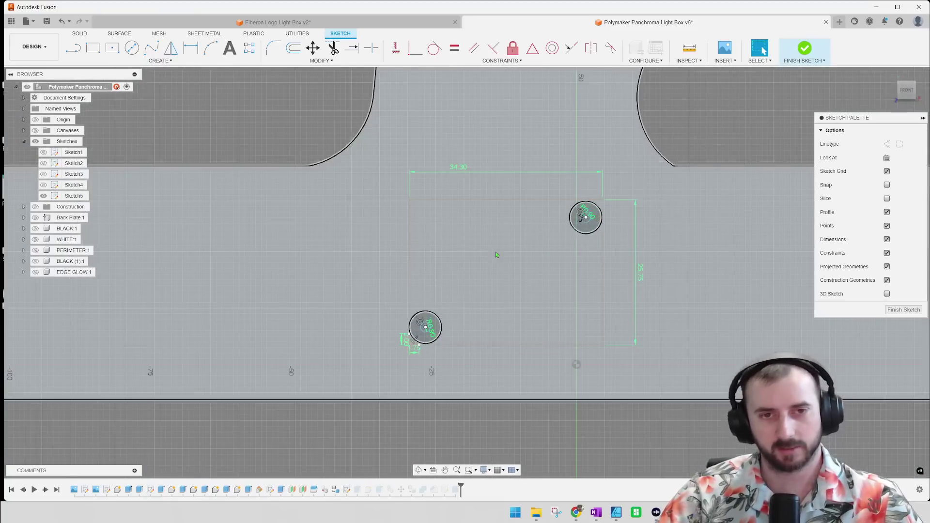
{"action": "scroll", "coordinate": [584, 228], "scroll_direction": "up", "scroll_amount": 3}
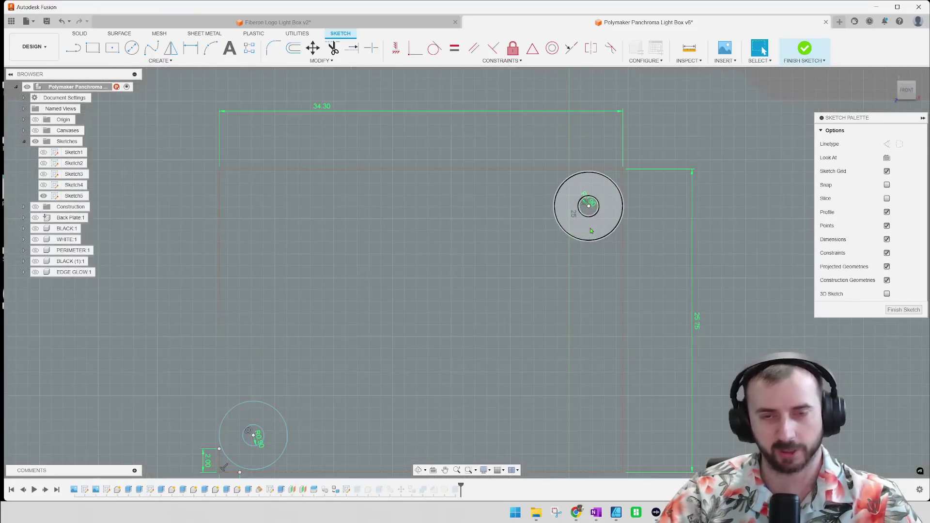
{"action": "scroll", "coordinate": [588, 232], "scroll_direction": "down", "scroll_amount": 5}
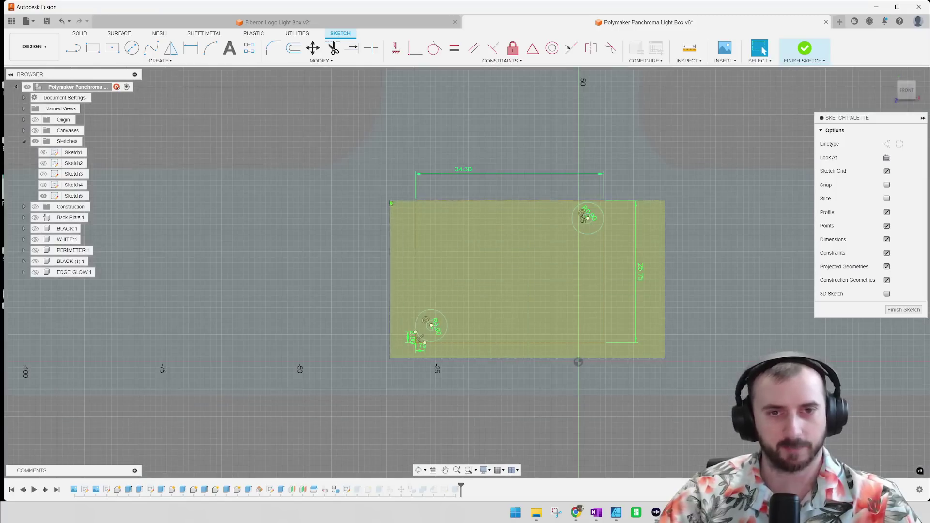
Select all the geometry of the mount sketch, then return to the Fiberon Logo Light Box design.
{"action": "key", "text": "ctrl+a"}
{"action": "key", "text": "Delete"}
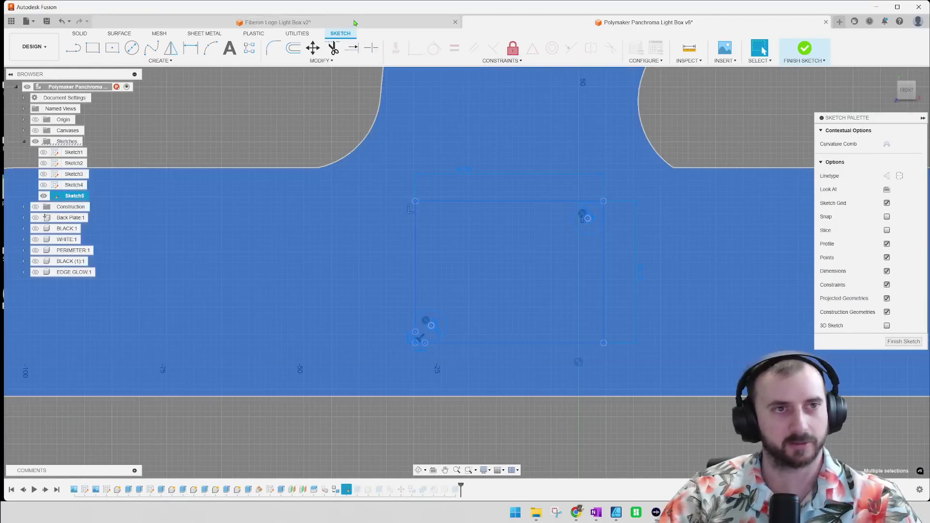
{"action": "left_click", "coordinate": [356, 21]}
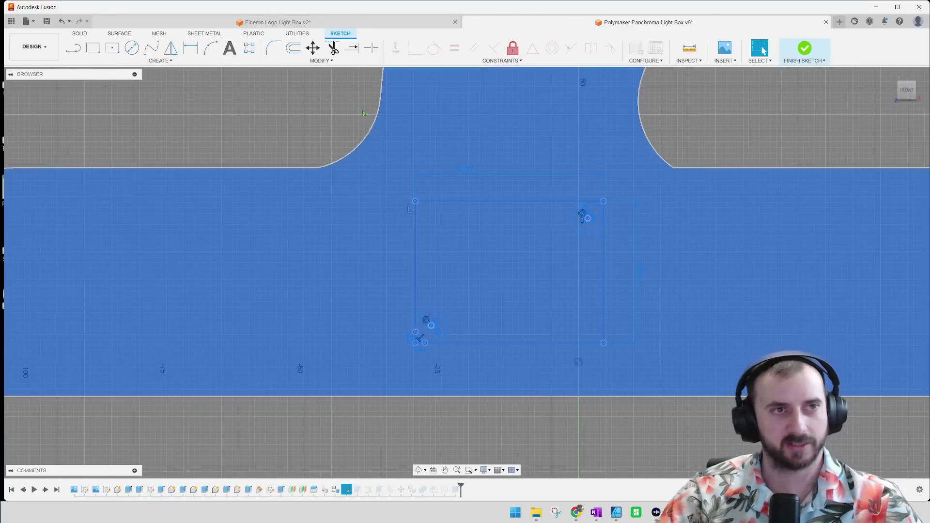
Examine the placement of Sketch7's mount rectangle and circles near the lower wall inside the box.
{"action": "scroll", "coordinate": [483, 187], "scroll_direction": "down", "scroll_amount": 5}
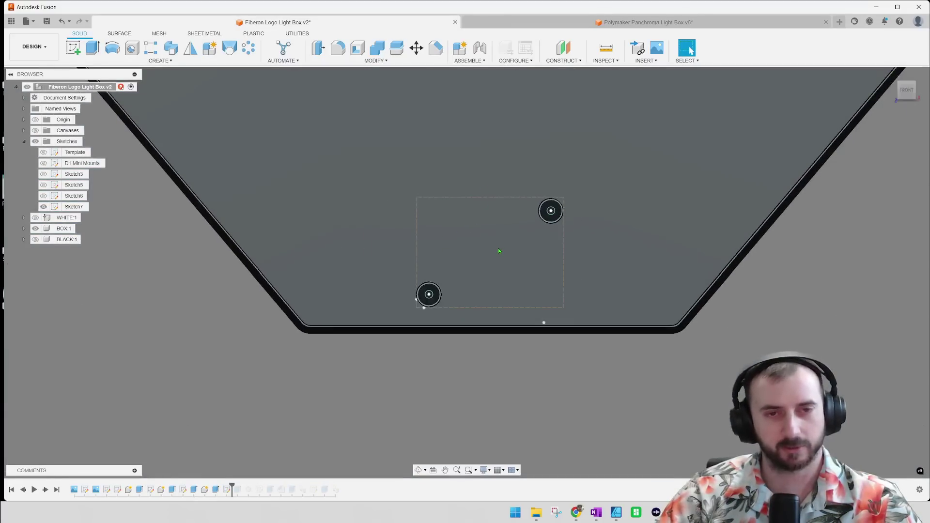
{"action": "scroll", "coordinate": [499, 246], "scroll_direction": "up", "scroll_amount": 4}
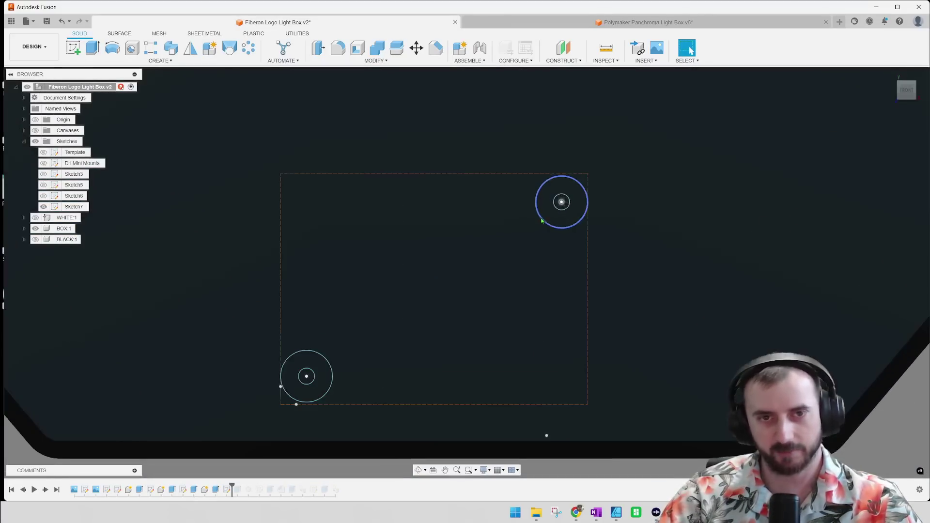
{"action": "scroll", "coordinate": [435, 262], "scroll_direction": "down", "scroll_amount": 3}
{"action": "middle_click_drag", "start_coordinate": [438, 263], "coordinate": [524, 303]}
{"action": "scroll", "coordinate": [522, 322], "scroll_direction": "down", "scroll_amount": 3}
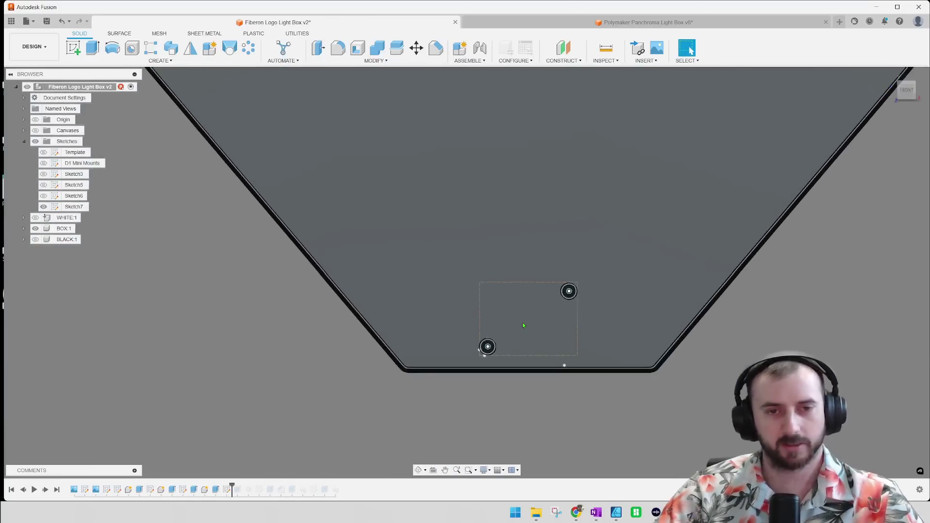
{"action": "mouse_move", "coordinate": [738, 351]}
{"action": "middle_mouse_down"}
{"action": "mouse_move", "coordinate": [677, 371]}
{"action": "mouse_move", "coordinate": [692, 351]}
{"action": "mouse_move", "coordinate": [697, 374]}
{"action": "mouse_move", "coordinate": [693, 357]}
{"action": "mouse_move", "coordinate": [613, 281]}
{"action": "middle_mouse_up"}
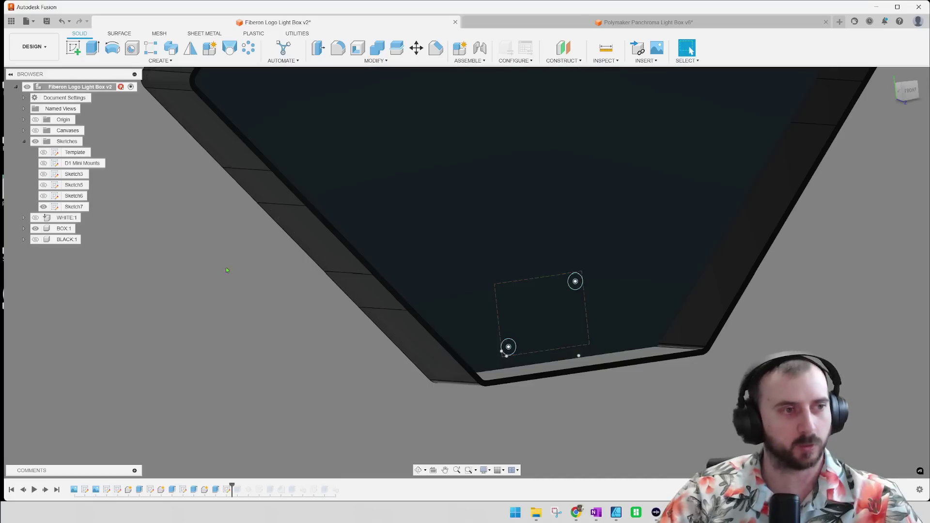
{"action": "scroll", "coordinate": [574, 291], "scroll_direction": "up", "scroll_amount": 3}
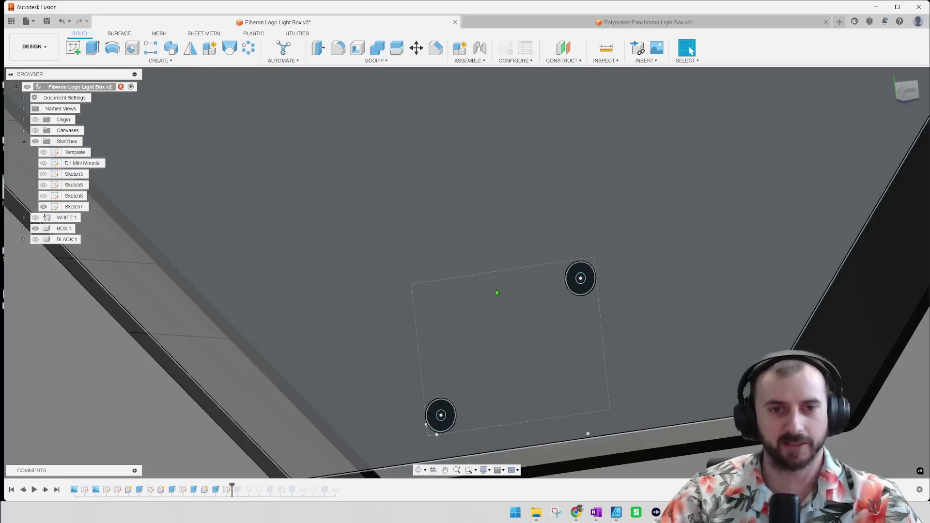
{"action": "scroll", "coordinate": [509, 288], "scroll_direction": "down", "scroll_amount": 5}
{"action": "middle_click_drag", "start_coordinate": [744, 282], "coordinate": [674, 351]}
{"action": "scroll", "coordinate": [674, 348], "scroll_direction": "down", "scroll_amount": 1}
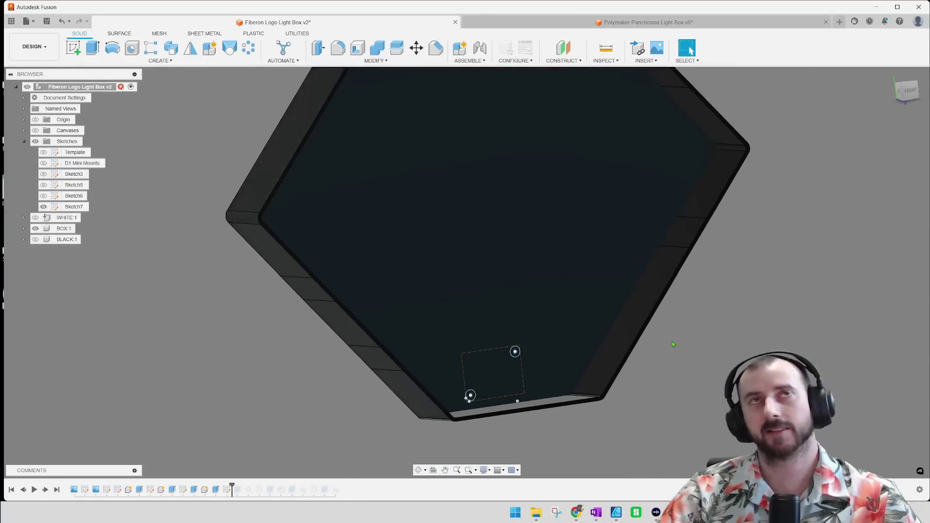
Return to the front view and show the BLACK component over the Sketch7 mount outline.
{"action": "left_click", "coordinate": [911, 91]}
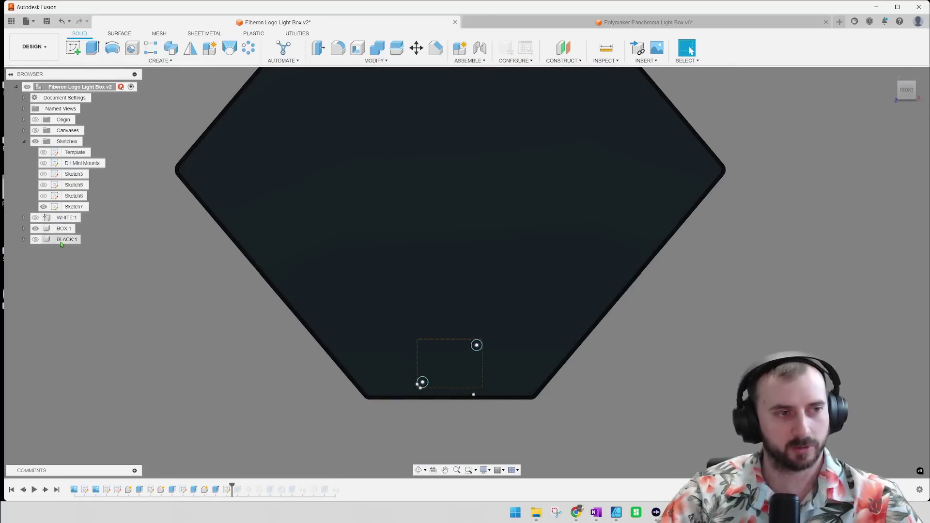
{"action": "left_click", "coordinate": [36, 240]}
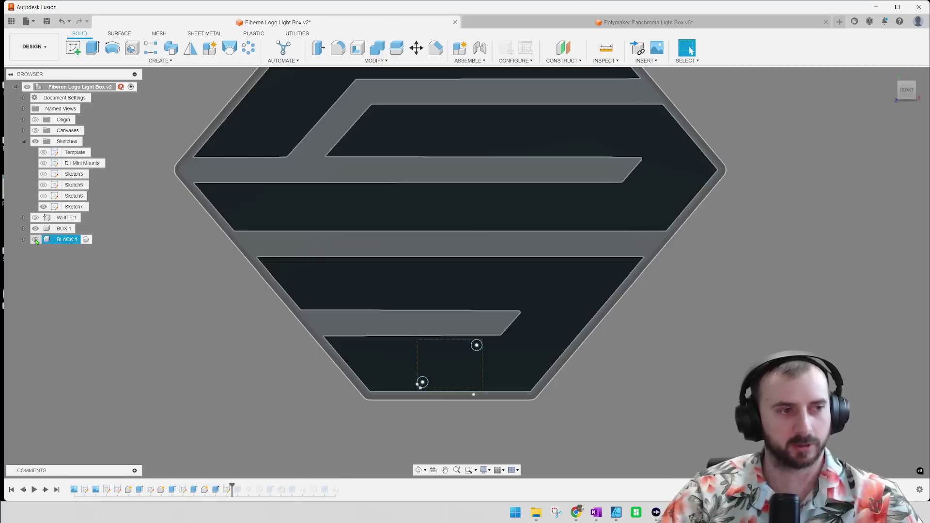
Display the WHITE component together with BLACK and hide the BOX component.
{"action": "left_click", "coordinate": [36, 239]}
{"action": "mouse_move", "coordinate": [192, 325]}
{"action": "middle_mouse_down", "text": "shift"}
{"action": "mouse_move", "coordinate": [199, 318]}
{"action": "mouse_move", "coordinate": [184, 326]}
{"action": "mouse_move", "coordinate": [250, 325]}
{"action": "mouse_move", "coordinate": [206, 322]}
{"action": "middle_mouse_up", "text": "shift"}
{"action": "left_click", "coordinate": [35, 218]}
{"action": "middle_click_drag", "start_coordinate": [227, 358], "coordinate": [203, 359], "text": "shift"}
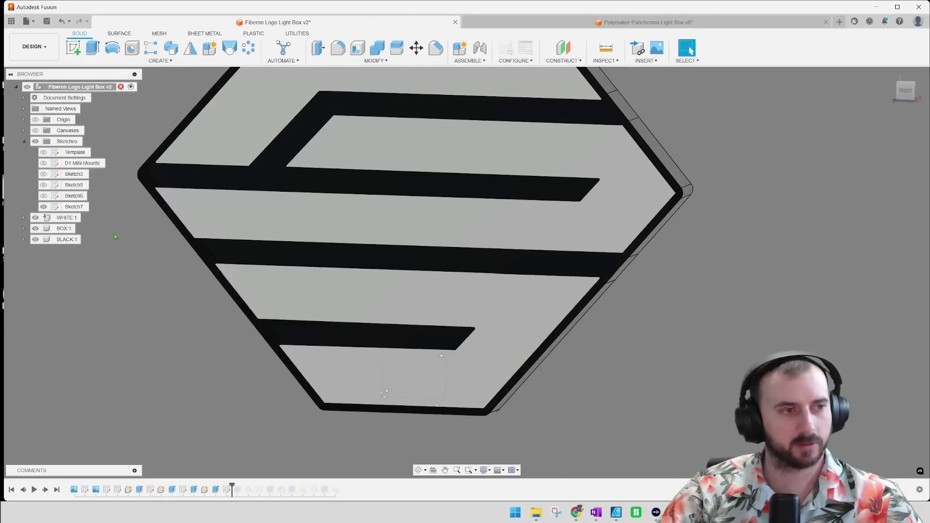
{"action": "left_click", "coordinate": [37, 229]}
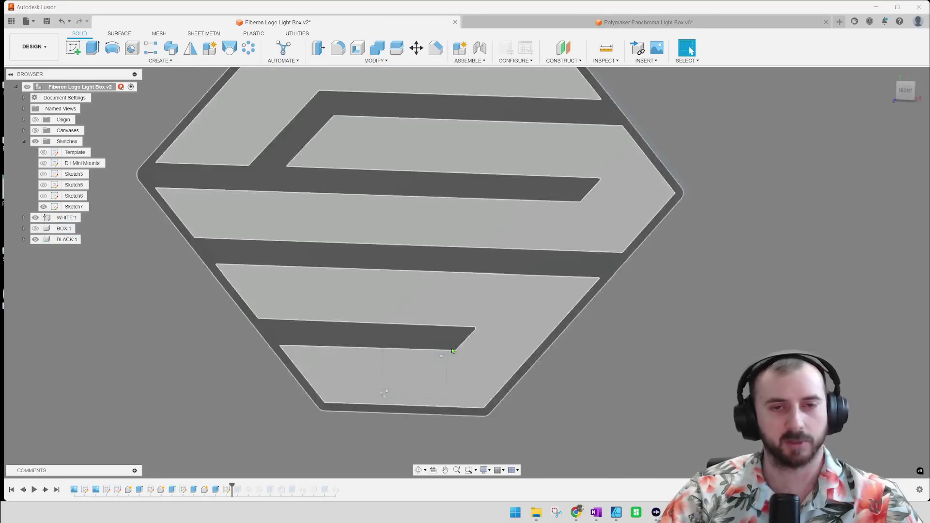
Examine where Sketch7's mount outline sits relative to the lowest black bar and the logo's lower edge.
{"action": "middle_click_drag", "start_coordinate": [419, 394], "coordinate": [465, 317]}
{"action": "scroll", "coordinate": [468, 313], "scroll_direction": "up", "scroll_amount": 4}
{"action": "scroll", "coordinate": [506, 279], "scroll_direction": "down", "scroll_amount": 6}
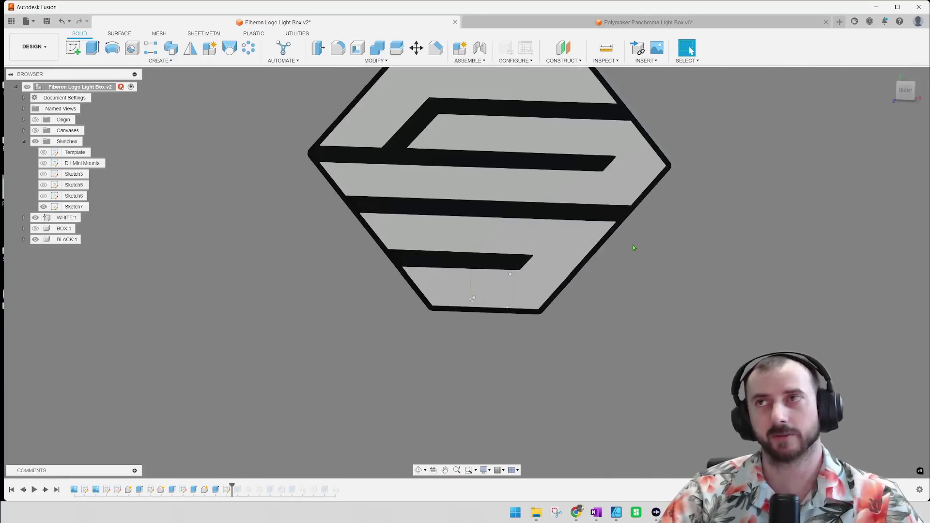
{"action": "middle_click_drag", "start_coordinate": [589, 266], "coordinate": [608, 289]}
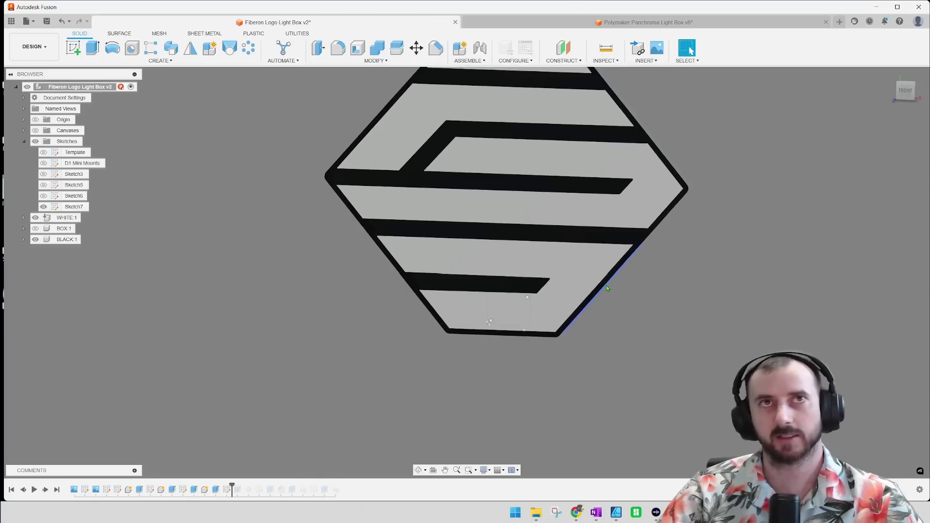
{"action": "scroll", "coordinate": [608, 289], "scroll_direction": "up", "scroll_amount": 2}
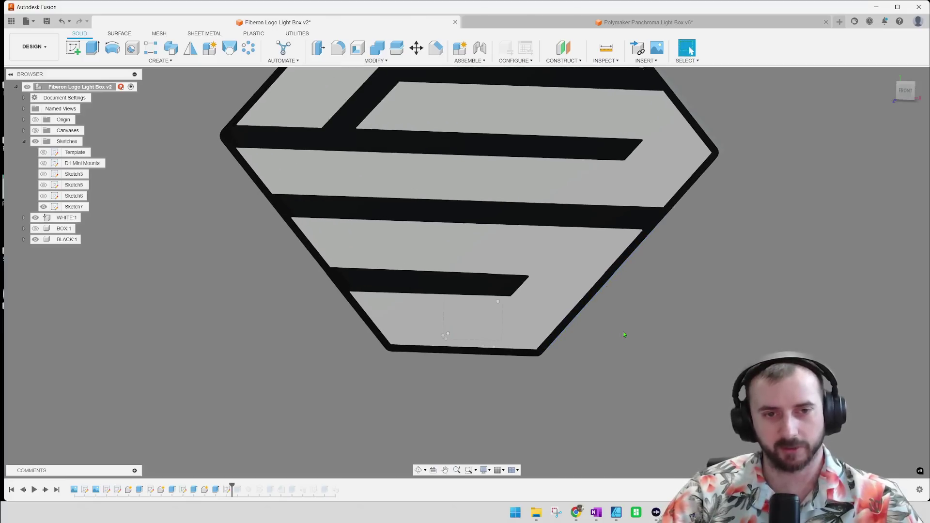
List the BLACK component's contents and examine the space between the back of the logo face and the Sketch7 mount plane.
{"action": "middle_click_drag", "start_coordinate": [659, 343], "coordinate": [587, 336], "text": "shift"}
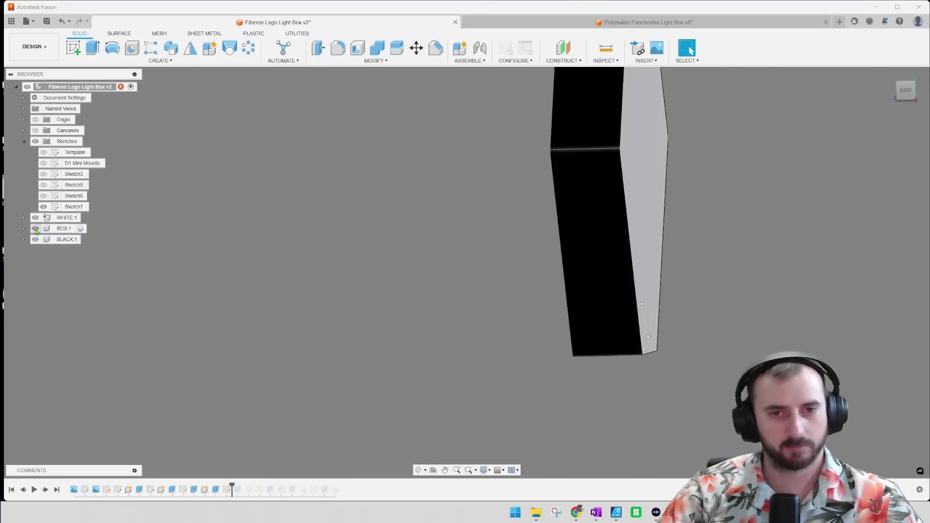
{"action": "left_click", "coordinate": [23, 240]}
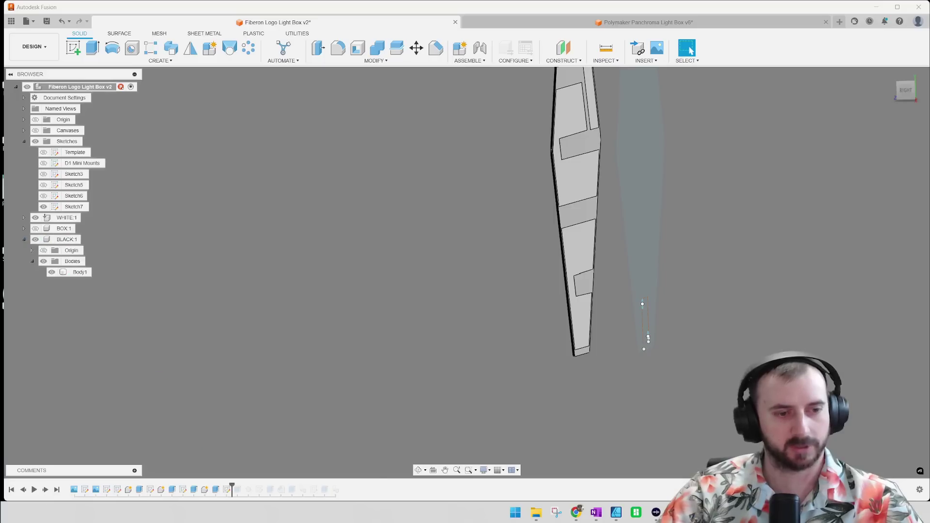
{"action": "middle_click_drag", "start_coordinate": [630, 334], "coordinate": [614, 328], "text": "shift"}
{"action": "scroll", "coordinate": [615, 328], "scroll_direction": "up", "scroll_amount": 5}
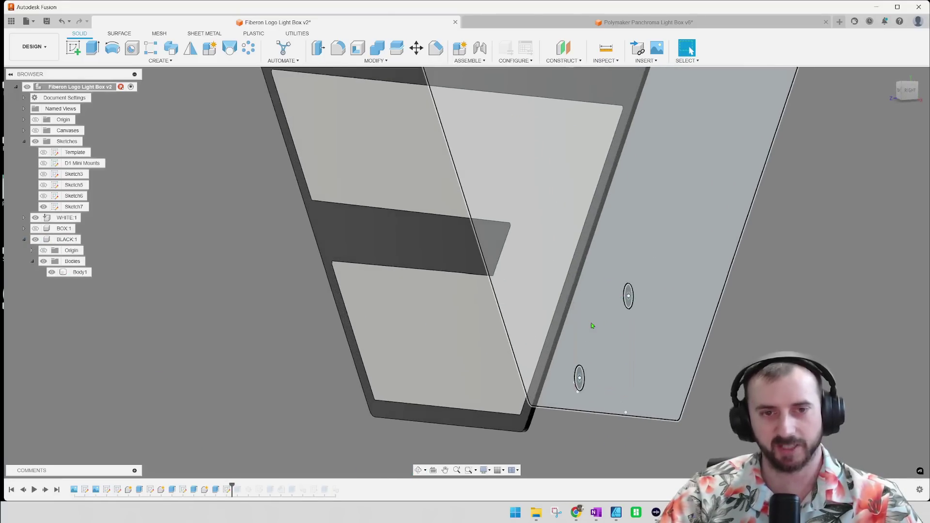
{"action": "scroll", "coordinate": [592, 326], "scroll_direction": "down", "scroll_amount": 6}
{"action": "mouse_move", "coordinate": [719, 263]}
{"action": "middle_mouse_down"}
{"action": "mouse_move", "coordinate": [639, 306]}
{"action": "mouse_move", "coordinate": [673, 278]}
{"action": "middle_mouse_up"}
{"action": "scroll", "coordinate": [510, 383], "scroll_direction": "up", "scroll_amount": 4}
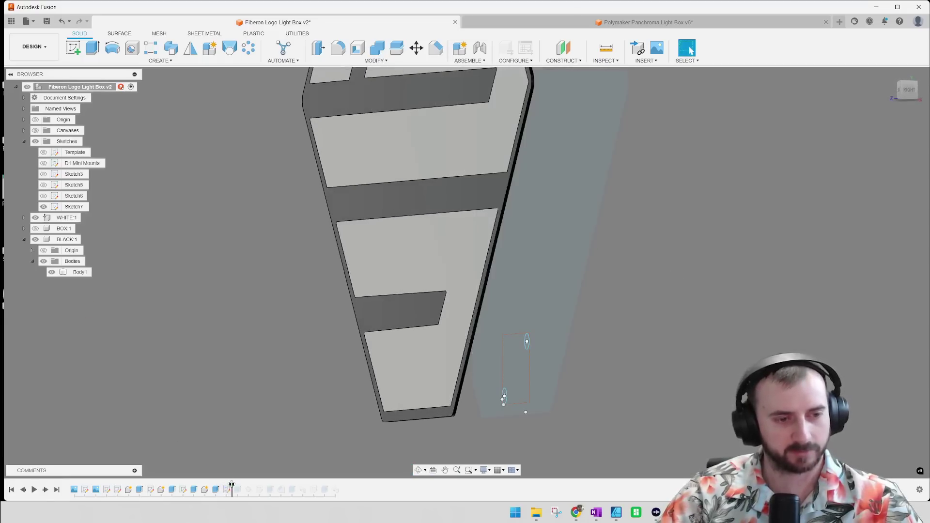
Roll the design history forward to its end, view BLACK's added bodies, and collapse the component's contents.
{"action": "left_click_drag", "start_coordinate": [242, 487], "coordinate": [342, 485]}
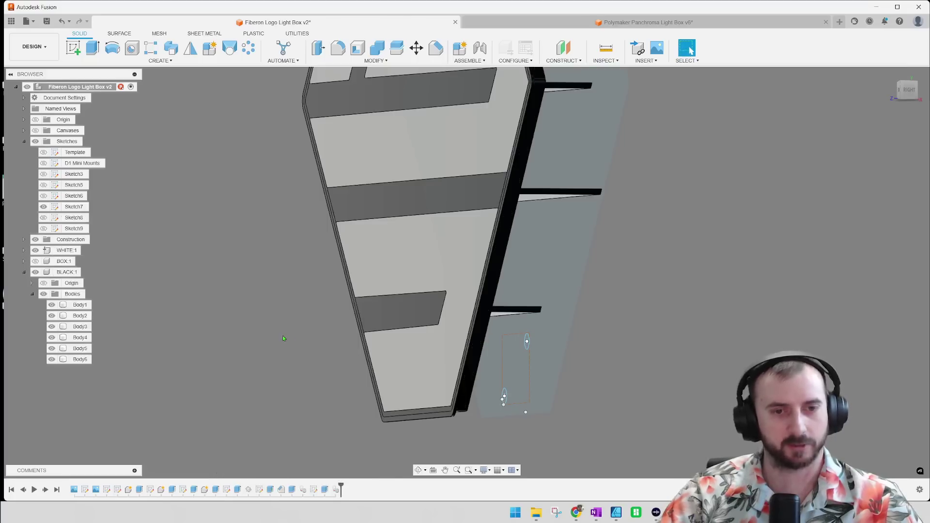
{"action": "middle_click_drag", "start_coordinate": [263, 333], "coordinate": [272, 323], "text": "shift"}
{"action": "scroll", "coordinate": [494, 339], "scroll_direction": "up", "scroll_amount": 1}
{"action": "scroll", "coordinate": [555, 327], "scroll_direction": "up", "scroll_amount": 3}
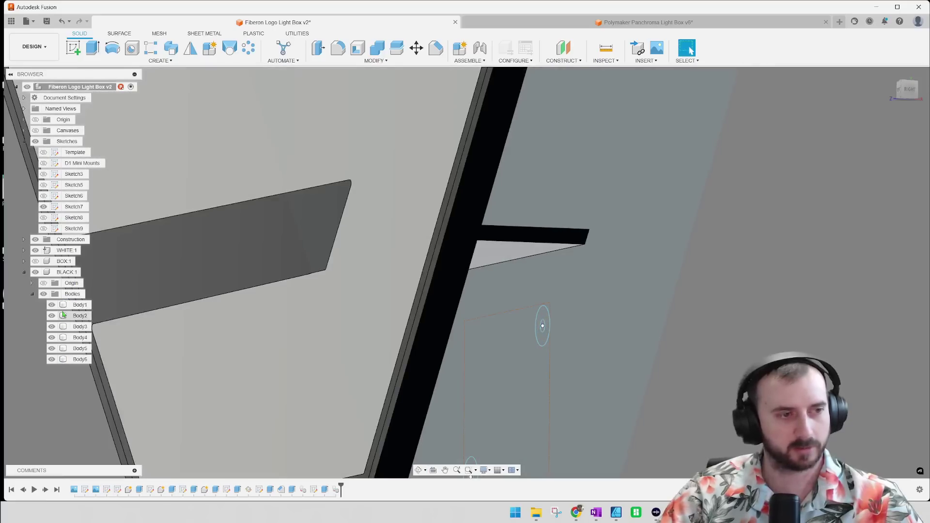
{"action": "left_click", "coordinate": [23, 272]}
Examine the divider walls extending behind the black logo bars and their clearance from the Sketch7 mounts.
{"action": "scroll", "coordinate": [542, 324], "scroll_direction": "down", "scroll_amount": 3}
{"action": "mouse_move", "coordinate": [576, 375]}
{"action": "middle_mouse_down", "text": "shift"}
{"action": "mouse_move", "coordinate": [623, 355]}
{"action": "mouse_move", "coordinate": [623, 318]}
{"action": "mouse_move", "coordinate": [680, 297]}
{"action": "mouse_move", "coordinate": [669, 332]}
{"action": "middle_mouse_up", "text": "shift"}
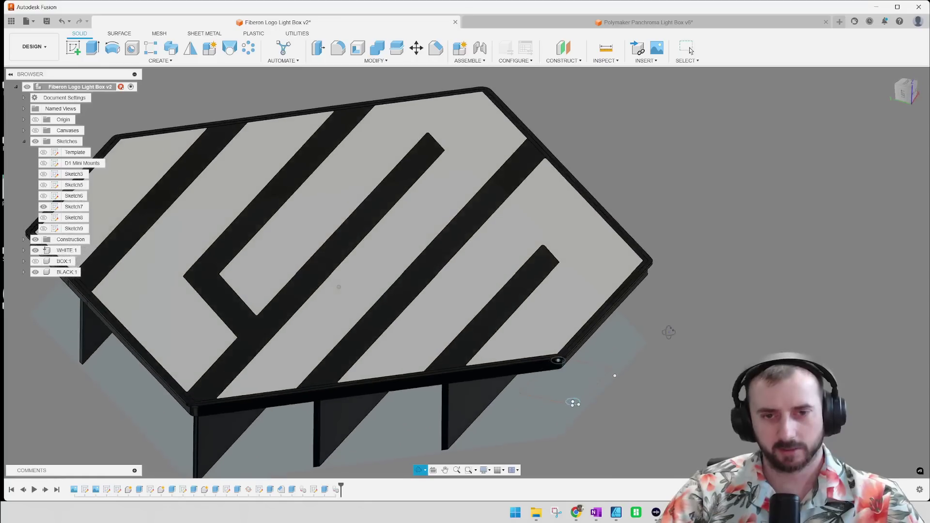
{"action": "middle_click_drag", "start_coordinate": [635, 383], "coordinate": [695, 260]}
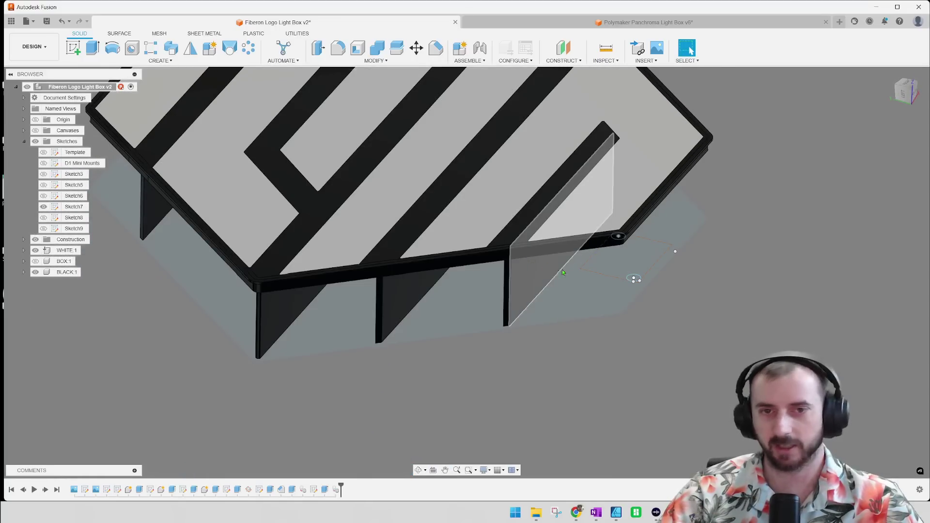
{"action": "scroll", "coordinate": [547, 277], "scroll_direction": "down", "scroll_amount": 2}
{"action": "middle_click_drag", "start_coordinate": [735, 341], "coordinate": [571, 349], "text": "shift"}
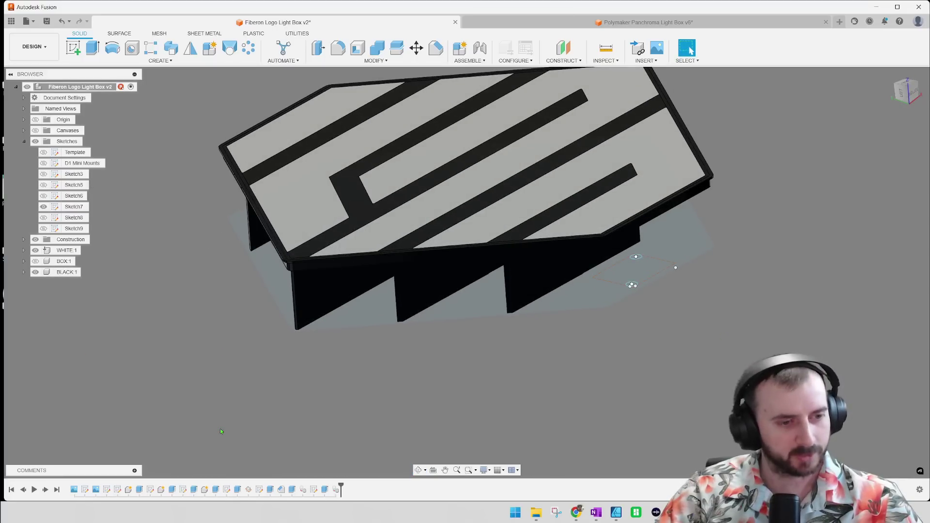
Roll the design history back to just after the Sketch8 cut, show the BOX component and hide WHITE.
{"action": "left_click_drag", "start_coordinate": [341, 486], "coordinate": [275, 488]}
{"action": "left_click", "coordinate": [35, 250]}
{"action": "left_click", "coordinate": [35, 239]}
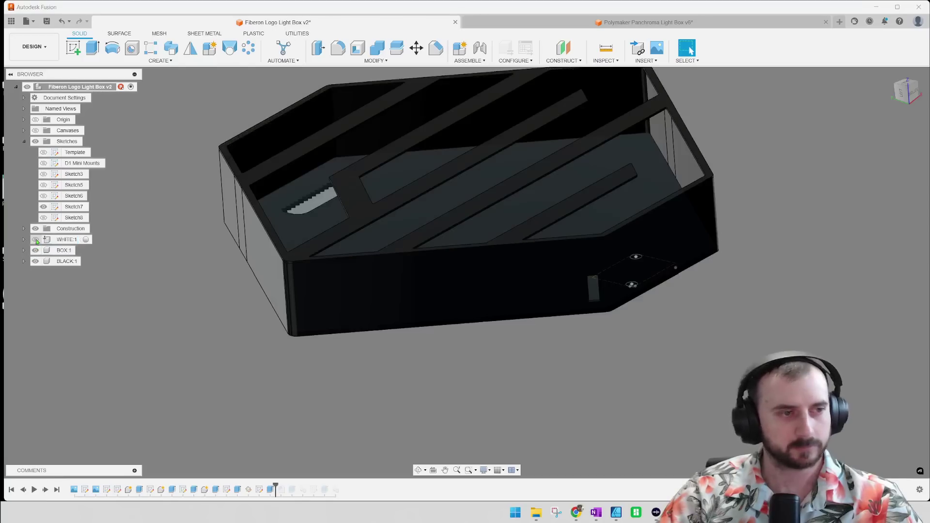
{"action": "middle_click_drag", "start_coordinate": [375, 435], "coordinate": [291, 378], "text": "shift"}
Hide Sketch7, show Sketch8, and examine its rectangular cutout profile on the angled wall near the box's lower corner.
{"action": "left_click", "coordinate": [43, 207]}
{"action": "left_click", "coordinate": [44, 218]}
{"action": "middle_click_drag", "start_coordinate": [322, 347], "coordinate": [311, 384], "text": "shift"}
{"action": "scroll", "coordinate": [400, 334], "scroll_direction": "up", "scroll_amount": 5}
{"action": "scroll", "coordinate": [400, 335], "scroll_direction": "up", "scroll_amount": 5}
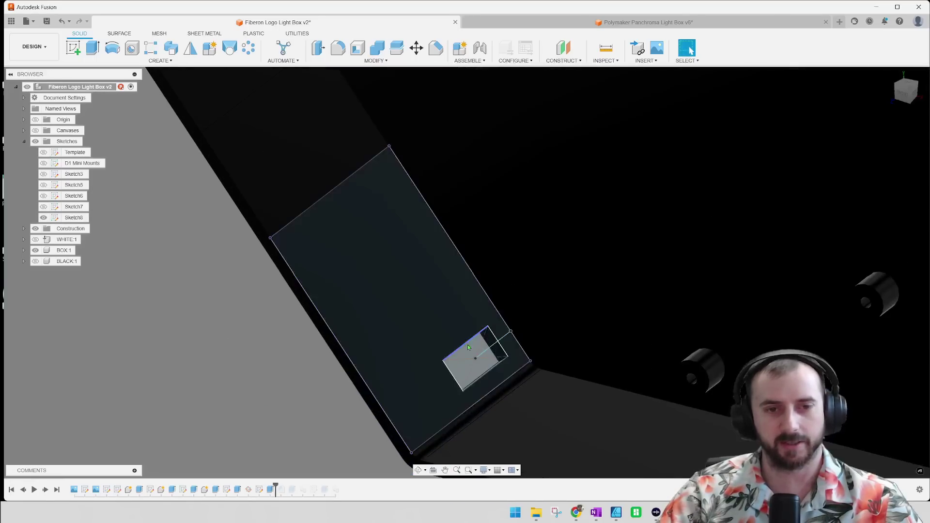
{"action": "scroll", "coordinate": [402, 296], "scroll_direction": "down", "scroll_amount": 2}
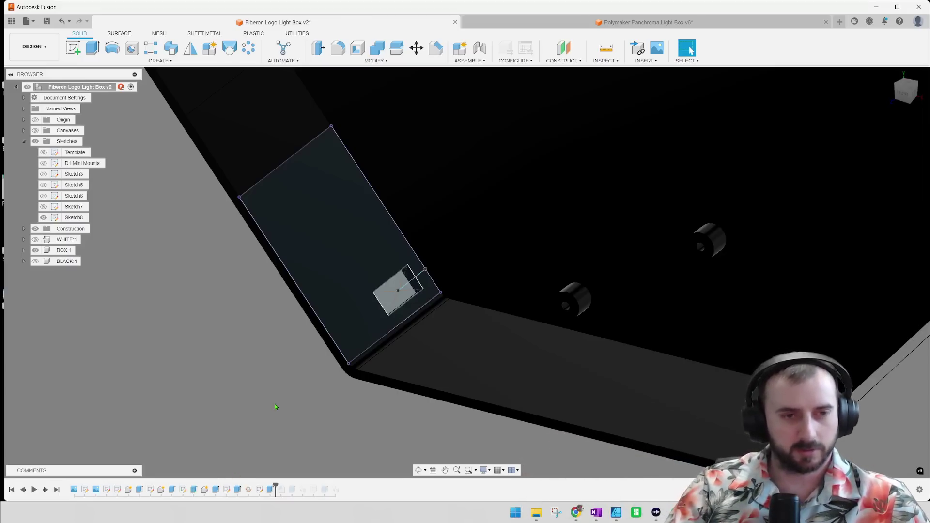
{"action": "scroll", "coordinate": [306, 376], "scroll_direction": "up", "scroll_amount": 4}
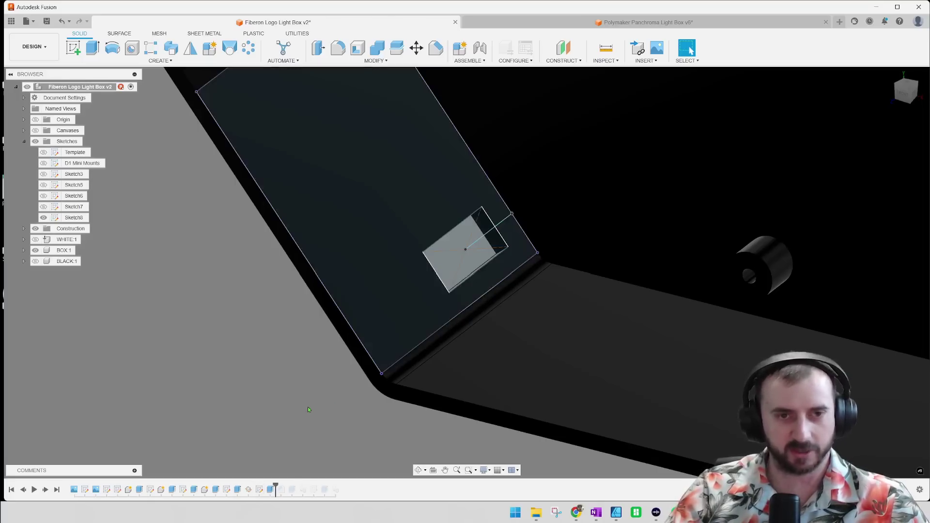
Roll the history forward by one feature, hide Sketch8, and examine the wall cutout and the two mount posts.
{"action": "left_click_drag", "start_coordinate": [275, 484], "coordinate": [286, 485]}
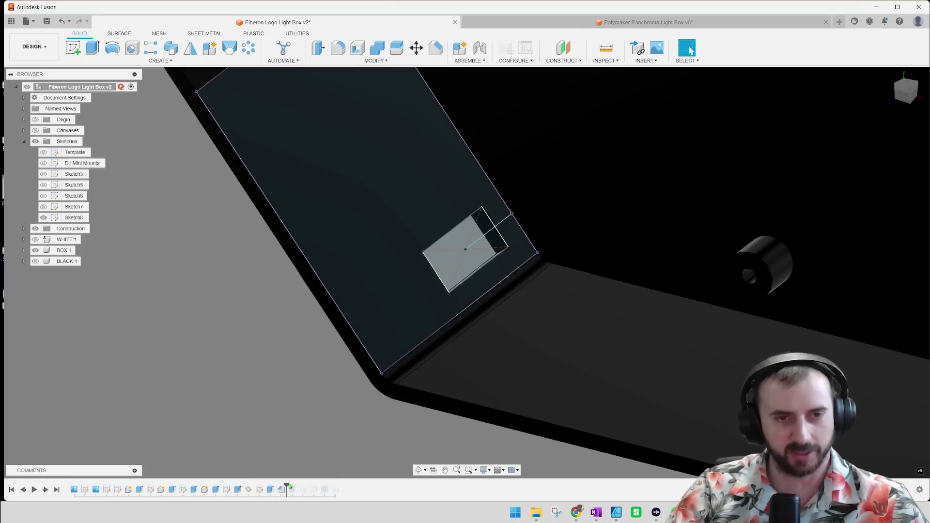
{"action": "scroll", "coordinate": [469, 278], "scroll_direction": "up", "scroll_amount": 5}
{"action": "left_click", "coordinate": [44, 218]}
{"action": "mouse_move", "coordinate": [413, 220]}
{"action": "middle_mouse_down", "text": "shift"}
{"action": "mouse_move", "coordinate": [436, 223]}
{"action": "mouse_move", "coordinate": [401, 208]}
{"action": "mouse_move", "coordinate": [291, 224]}
{"action": "mouse_move", "coordinate": [252, 259]}
{"action": "mouse_move", "coordinate": [326, 286]}
{"action": "mouse_move", "coordinate": [196, 315]}
{"action": "mouse_move", "coordinate": [193, 297]}
{"action": "mouse_move", "coordinate": [272, 303]}
{"action": "mouse_move", "coordinate": [177, 312]}
{"action": "mouse_move", "coordinate": [353, 329]}
{"action": "mouse_move", "coordinate": [334, 322]}
{"action": "mouse_move", "coordinate": [376, 316]}
{"action": "mouse_move", "coordinate": [263, 320]}
{"action": "middle_mouse_up", "text": "shift"}
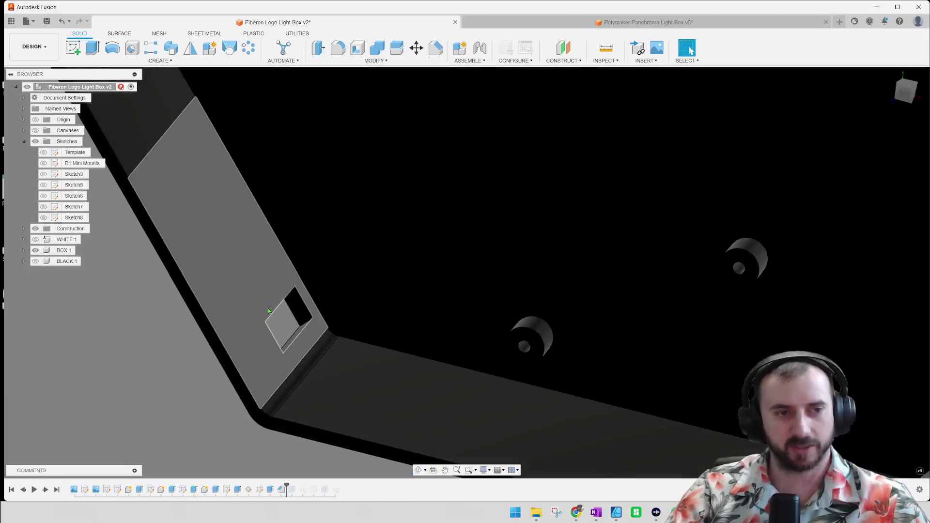
{"action": "scroll", "coordinate": [280, 317], "scroll_direction": "down", "scroll_amount": 2}
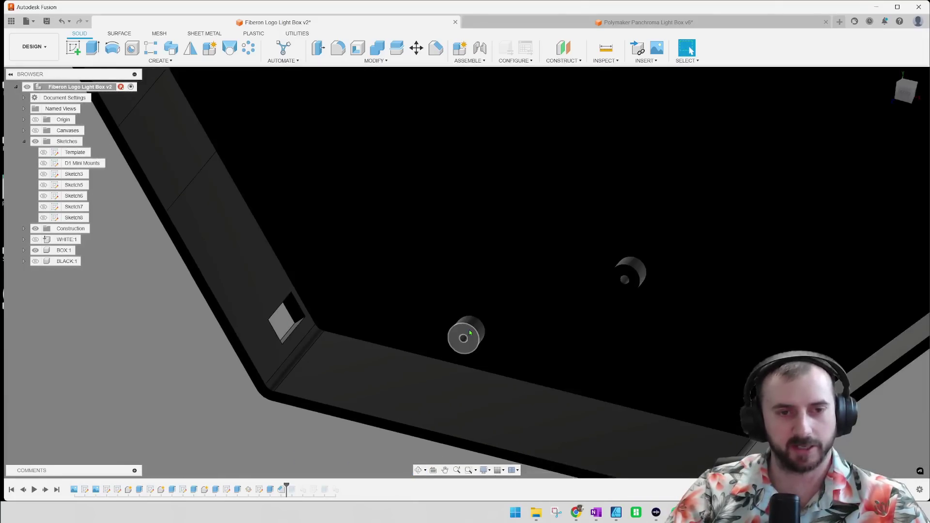
{"action": "scroll", "coordinate": [469, 335], "scroll_direction": "up", "scroll_amount": 4}
{"action": "scroll", "coordinate": [469, 338], "scroll_direction": "down", "scroll_amount": 5}
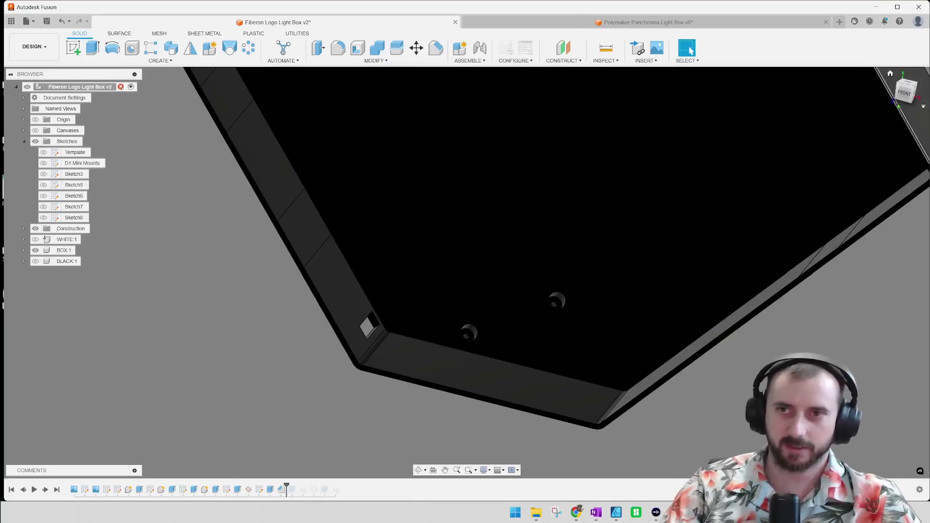
Return to the front view and examine the two mount posts' positions above the box's lower wall.
{"action": "left_click", "coordinate": [904, 93]}
{"action": "middle_click_drag", "start_coordinate": [450, 391], "coordinate": [526, 276]}
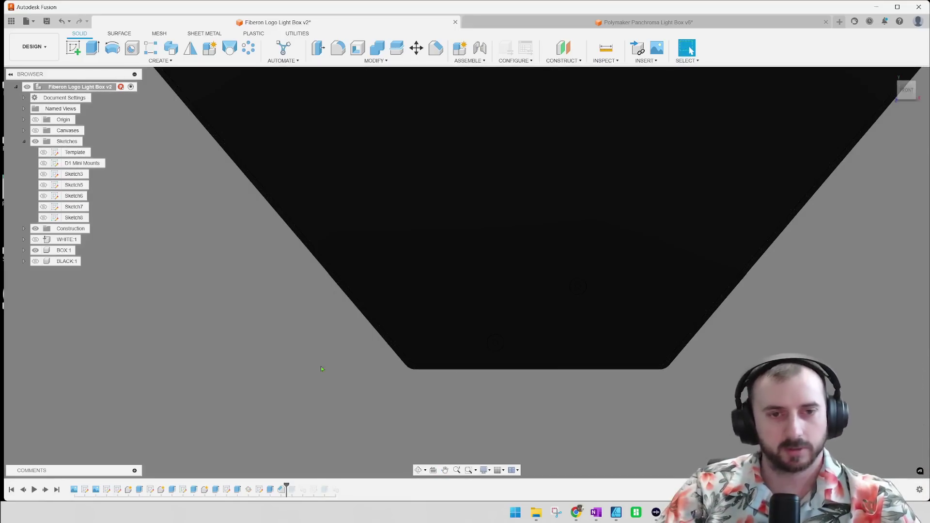
{"action": "middle_click_drag", "start_coordinate": [318, 369], "coordinate": [346, 379]}
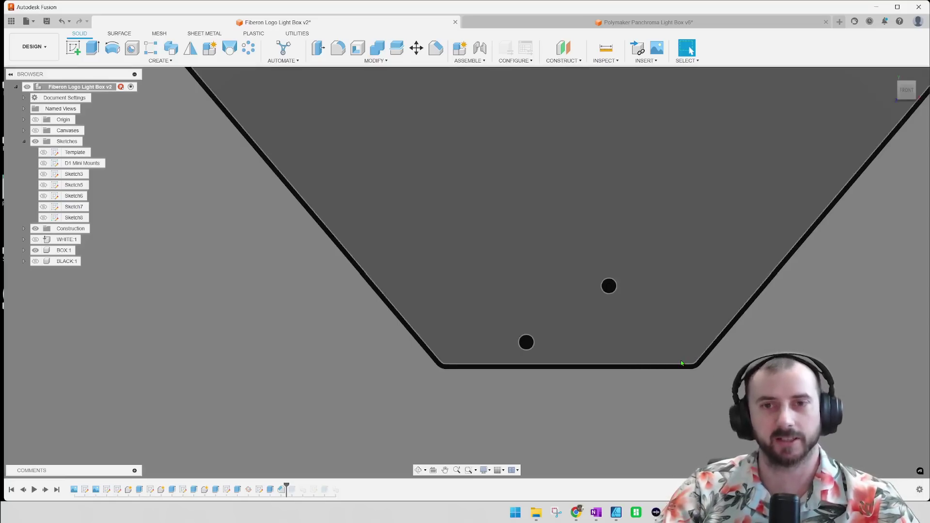
{"action": "middle_click_drag", "start_coordinate": [682, 363], "coordinate": [620, 371]}
Roll the design history forward by one feature and examine the thin rim body inside the box's front edge.
{"action": "left_click_drag", "start_coordinate": [286, 486], "coordinate": [297, 486]}
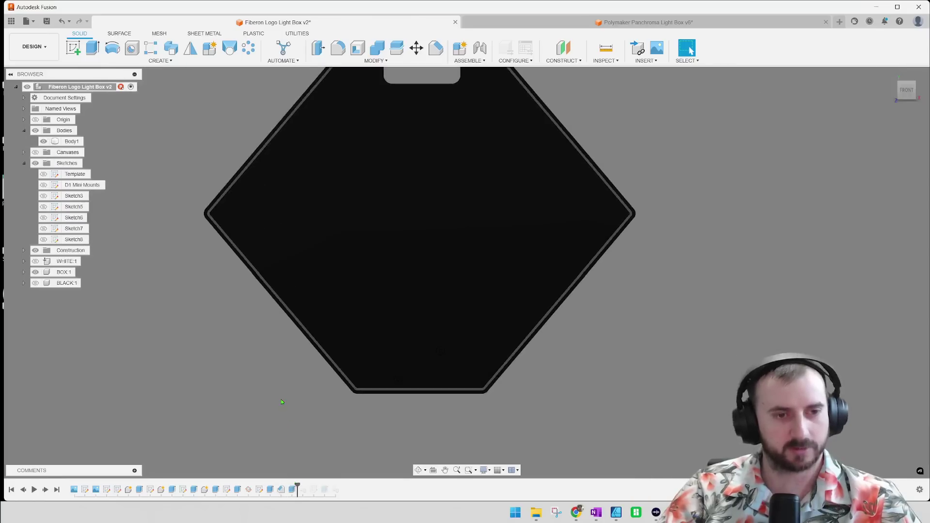
{"action": "middle_click_drag", "start_coordinate": [281, 401], "coordinate": [325, 426]}
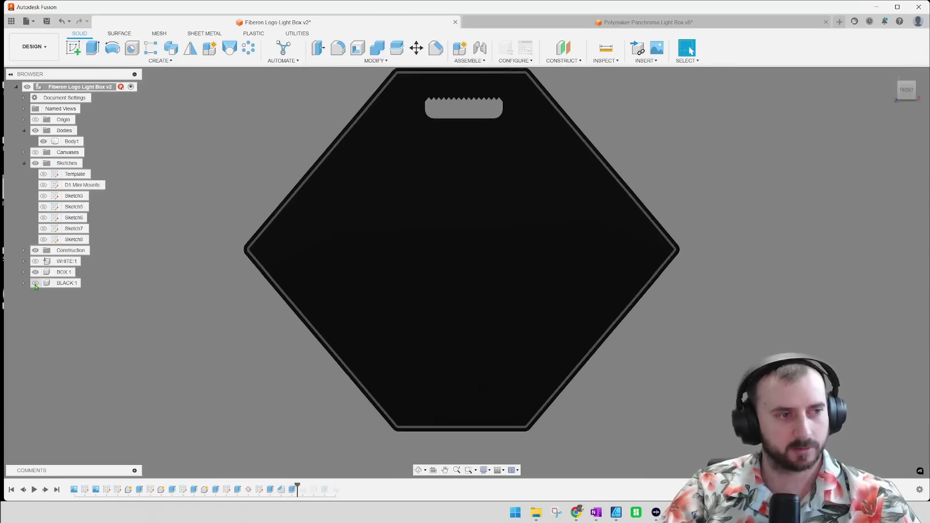
{"action": "middle_click_drag", "start_coordinate": [202, 324], "coordinate": [174, 321], "text": "shift"}
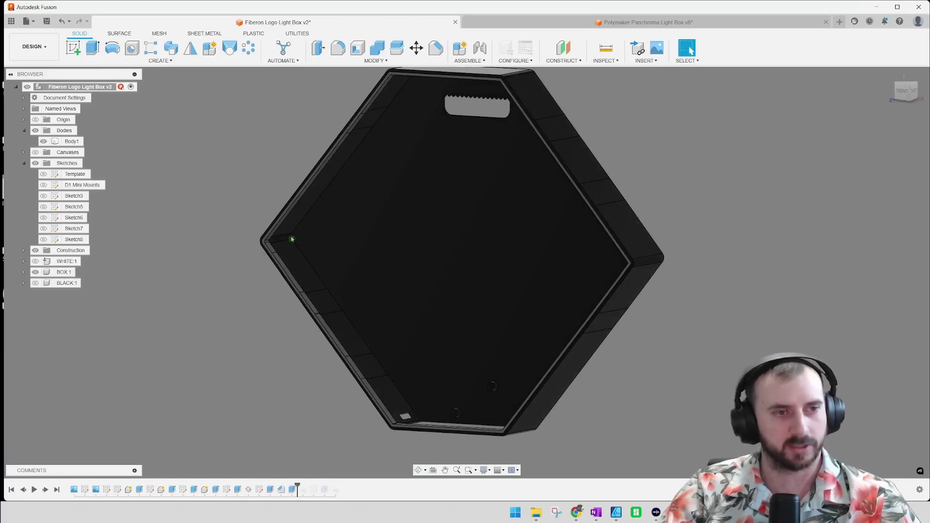
{"action": "scroll", "coordinate": [241, 240], "scroll_direction": "up", "scroll_amount": 5}
{"action": "scroll", "coordinate": [242, 240], "scroll_direction": "down", "scroll_amount": 5}
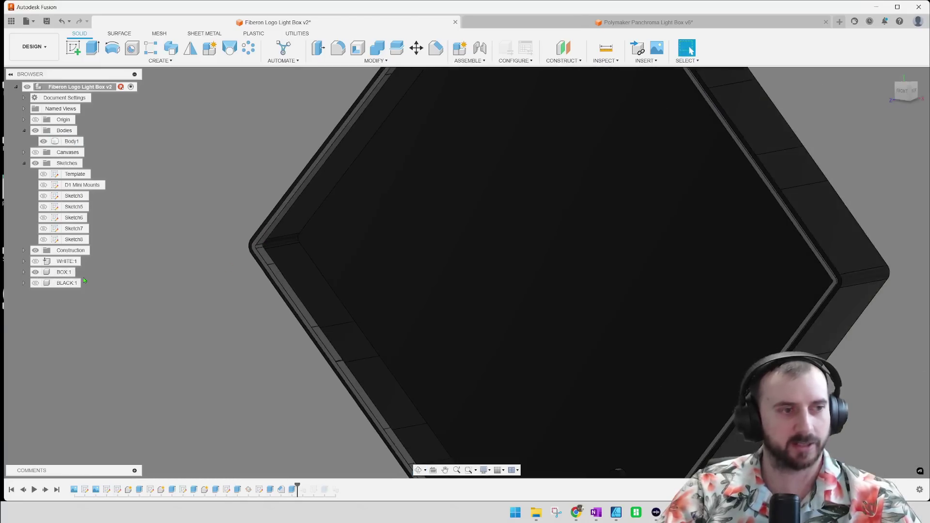
Show the BLACK component and examine how its logo frame fits with the rim body inside the box.
{"action": "left_click", "coordinate": [35, 283]}
{"action": "scroll", "coordinate": [192, 300], "scroll_direction": "down", "scroll_amount": 3}
{"action": "middle_click_drag", "start_coordinate": [193, 310], "coordinate": [426, 182], "text": "shift"}
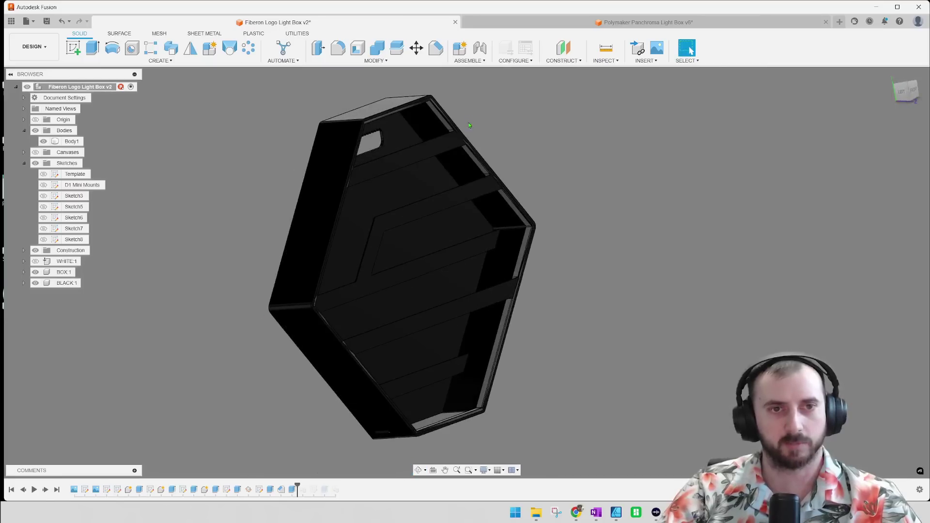
{"action": "scroll", "coordinate": [442, 149], "scroll_direction": "up", "scroll_amount": 5}
{"action": "scroll", "coordinate": [443, 148], "scroll_direction": "down", "scroll_amount": 5}
{"action": "scroll", "coordinate": [524, 126], "scroll_direction": "up", "scroll_amount": 2}
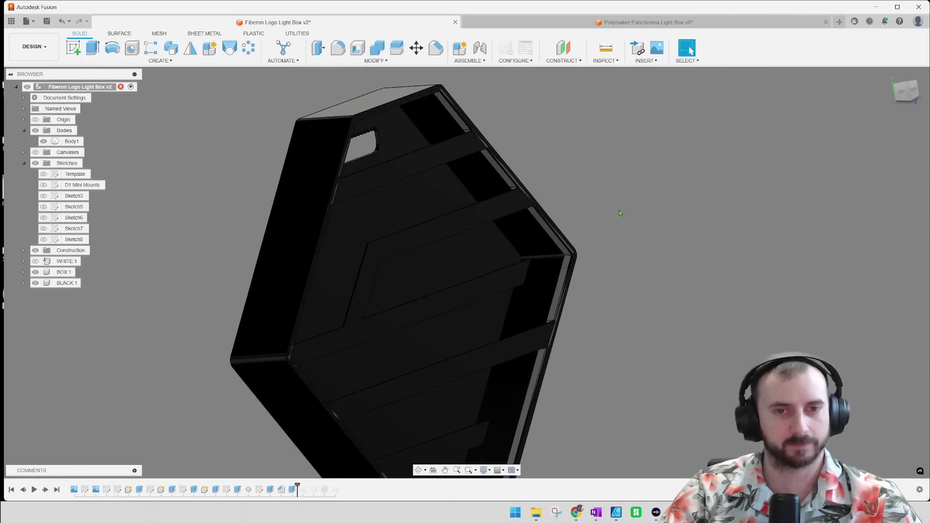
Hide the BOX component and examine the rim body on the back of the BLACK frame.
{"action": "left_click", "coordinate": [36, 273]}
{"action": "left_click", "coordinate": [35, 272]}
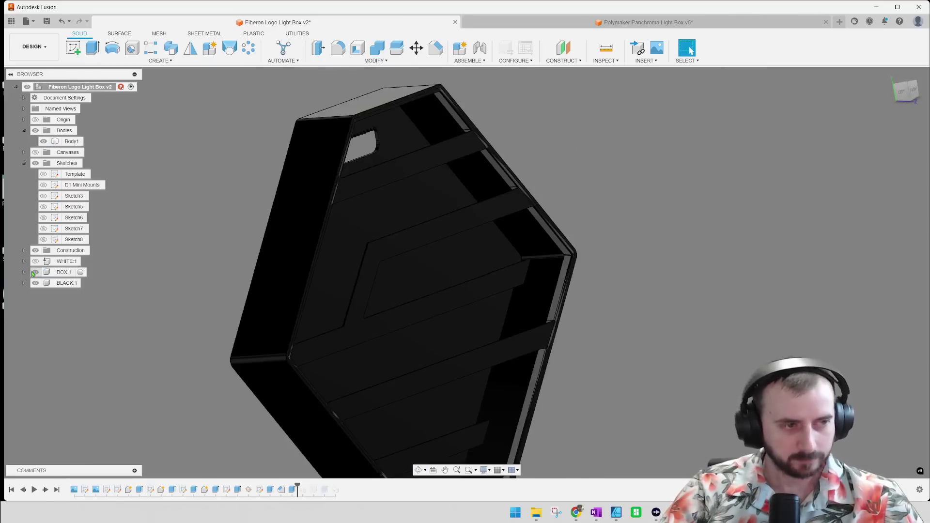
{"action": "middle_click_drag", "start_coordinate": [209, 235], "coordinate": [291, 209], "text": "shift"}
{"action": "scroll", "coordinate": [545, 185], "scroll_direction": "up", "scroll_amount": 5}
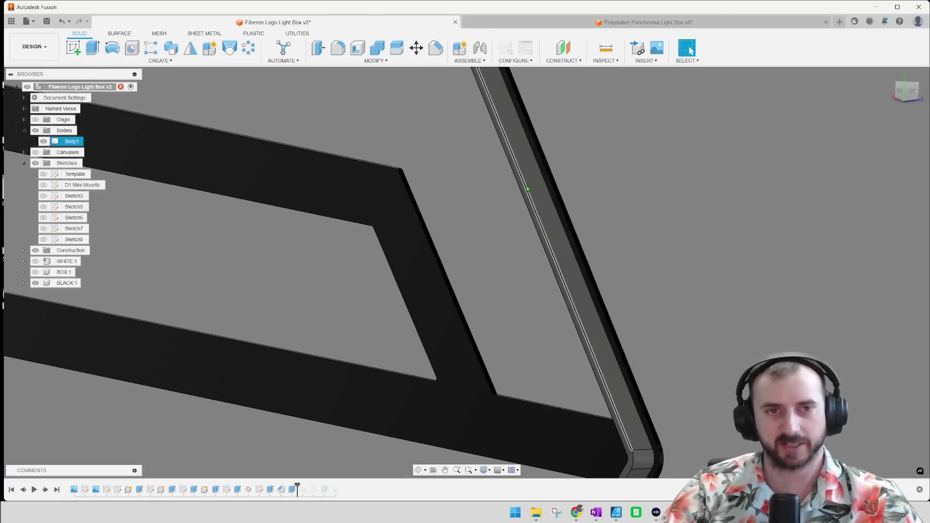
{"action": "scroll", "coordinate": [528, 189], "scroll_direction": "down", "scroll_amount": 3}
{"action": "middle_click_drag", "start_coordinate": [520, 232], "coordinate": [628, 183], "text": "shift"}
{"action": "scroll", "coordinate": [610, 207], "scroll_direction": "down", "scroll_amount": 5}
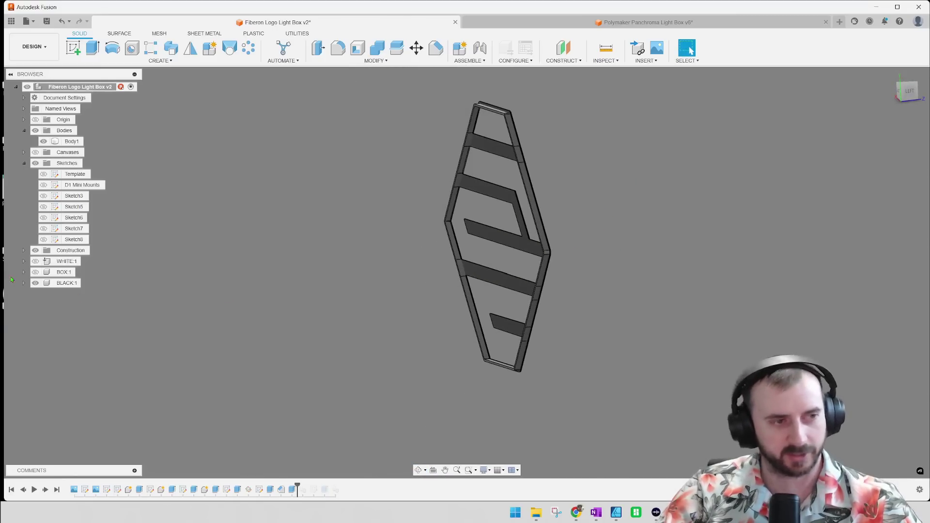
Roll the design history forward to Sketch9 and display that sketch on the back of the BLACK frame.
{"action": "left_click", "coordinate": [36, 272]}
{"action": "left_click", "coordinate": [36, 273]}
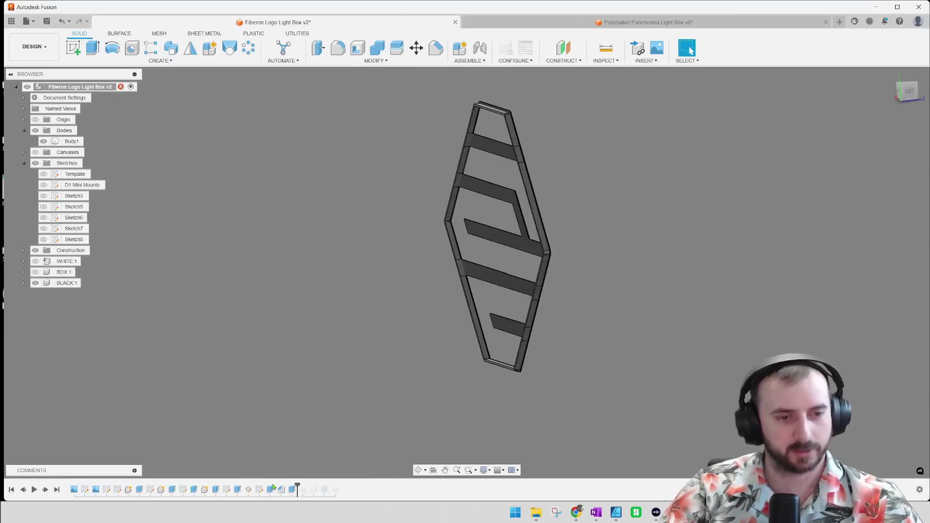
{"action": "left_click_drag", "start_coordinate": [298, 486], "coordinate": [320, 486]}
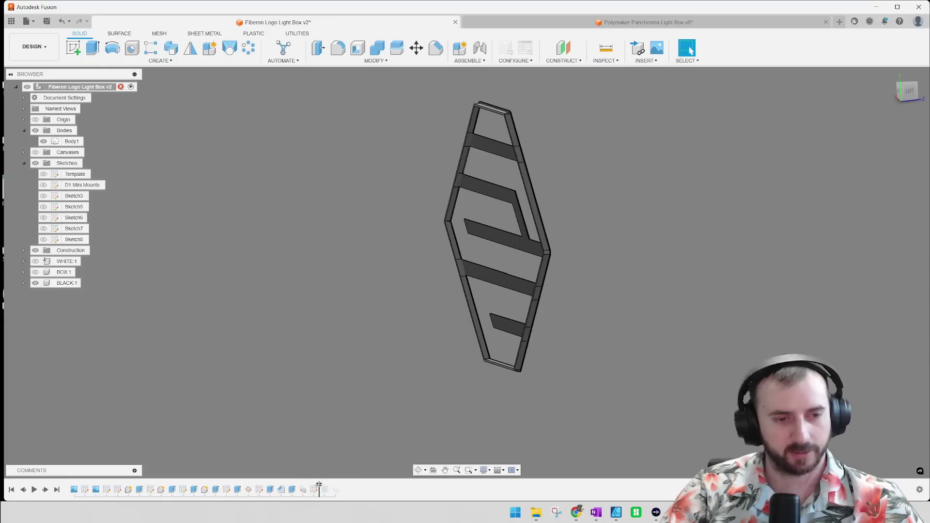
{"action": "left_click", "coordinate": [44, 228]}
{"action": "middle_click_drag", "start_coordinate": [204, 274], "coordinate": [272, 266], "text": "shift"}
{"action": "scroll", "coordinate": [554, 215], "scroll_direction": "up", "scroll_amount": 8}
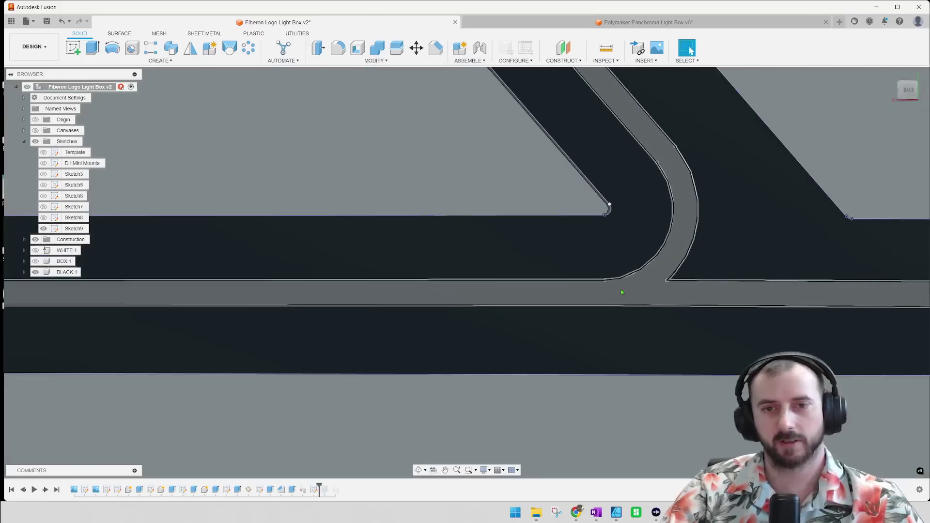
Examine Sketch9's narrow divider profiles along the centres of the BLACK logo bars.
{"action": "left_click", "coordinate": [622, 292]}
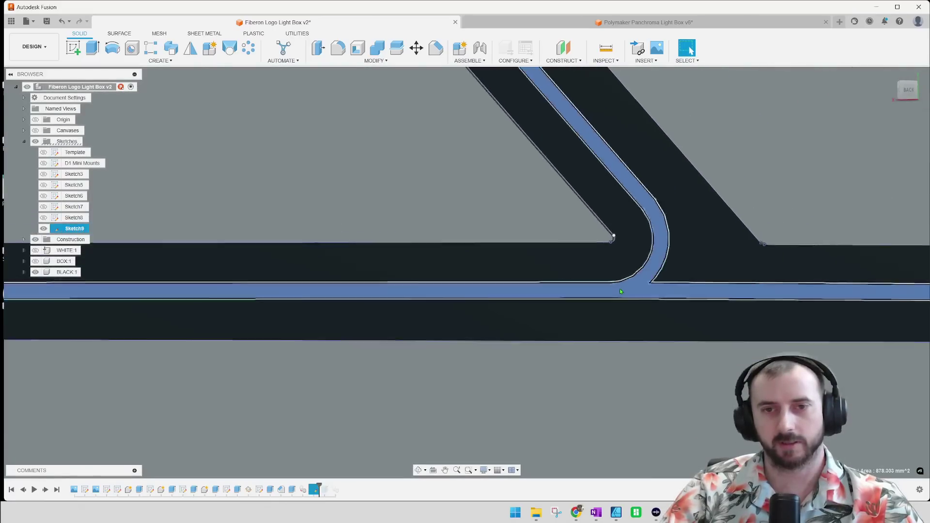
{"action": "scroll", "coordinate": [621, 291], "scroll_direction": "down", "scroll_amount": 6}
{"action": "scroll", "coordinate": [548, 237], "scroll_direction": "up", "scroll_amount": 5}
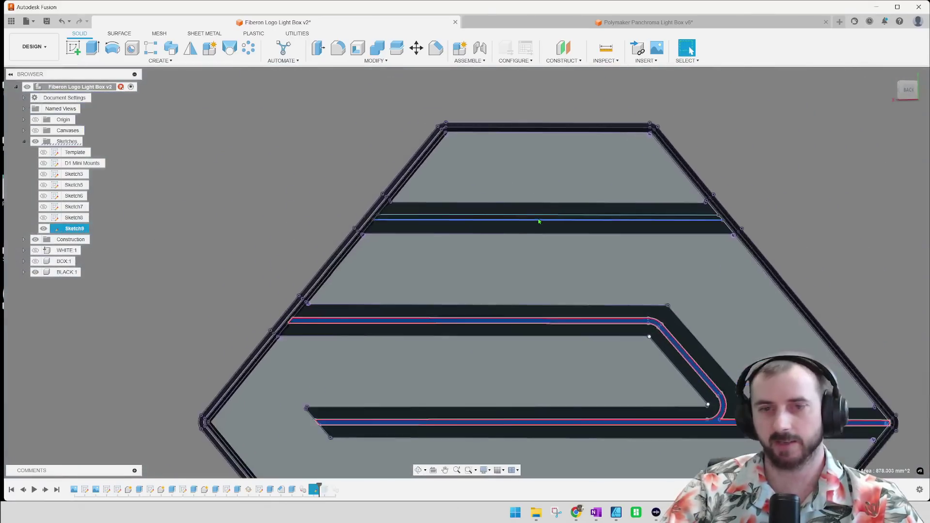
{"action": "left_click", "coordinate": [533, 222]}
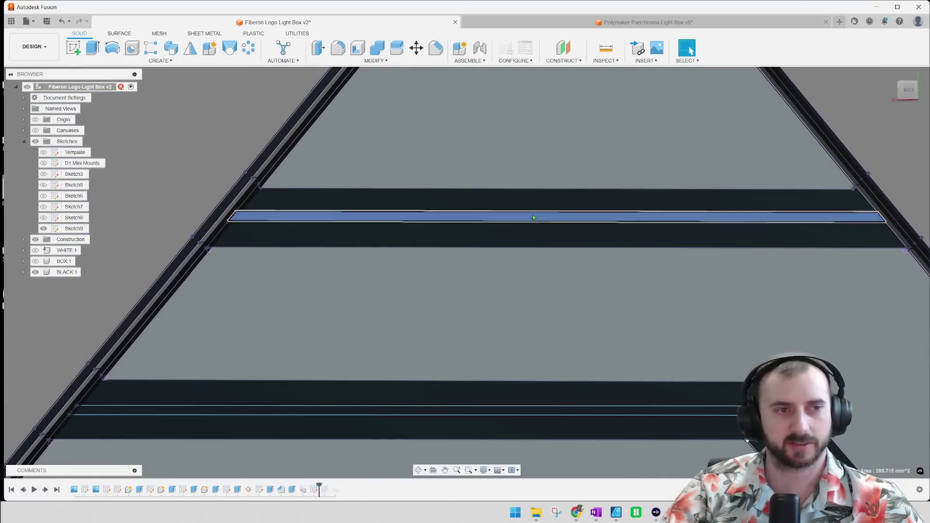
{"action": "scroll", "coordinate": [485, 242], "scroll_direction": "down", "scroll_amount": 6}
{"action": "scroll", "coordinate": [588, 201], "scroll_direction": "up", "scroll_amount": 5}
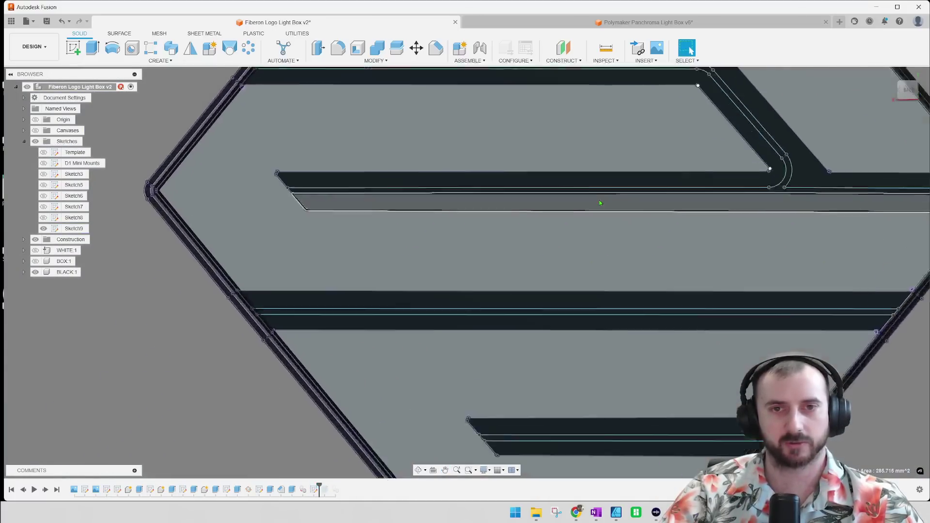
{"action": "scroll", "coordinate": [681, 197], "scroll_direction": "down", "scroll_amount": 4}
{"action": "left_click", "coordinate": [680, 197]}
{"action": "middle_click_drag", "start_coordinate": [485, 194], "coordinate": [517, 211], "text": "shift"}
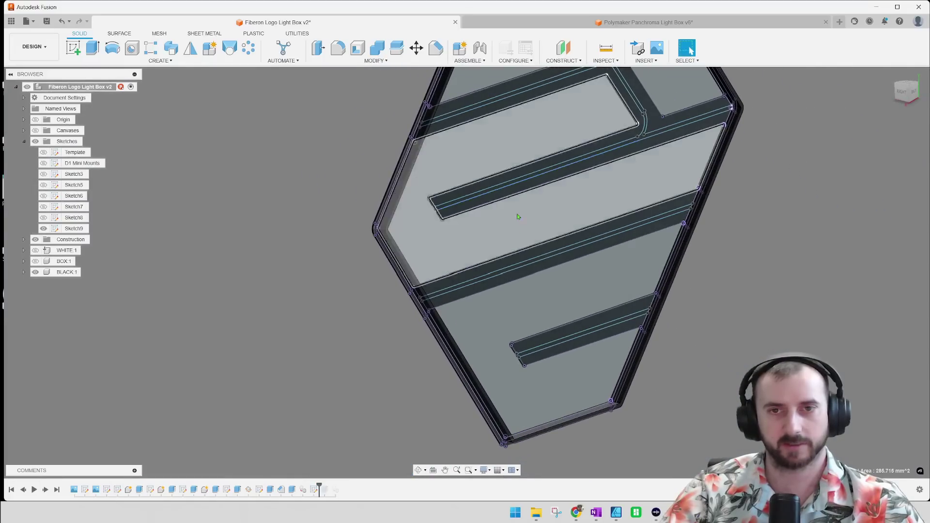
Roll the design history forward to its end and show the BOX component around the divider walls, with Sketch9 hidden.
{"action": "left_click_drag", "start_coordinate": [318, 487], "coordinate": [341, 486]}
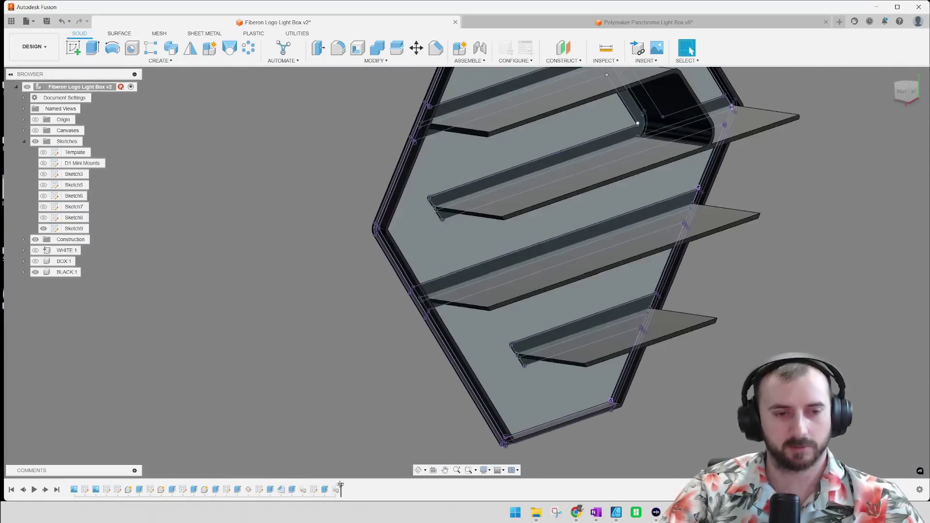
{"action": "middle_click_drag", "start_coordinate": [325, 350], "coordinate": [216, 275], "text": "shift"}
{"action": "left_click", "coordinate": [36, 261]}
{"action": "mouse_move", "coordinate": [240, 229]}
{"action": "middle_mouse_down", "text": "shift"}
{"action": "mouse_move", "coordinate": [284, 219]}
{"action": "mouse_move", "coordinate": [296, 203]}
{"action": "middle_mouse_up", "text": "shift"}
{"action": "left_click", "coordinate": [45, 229]}
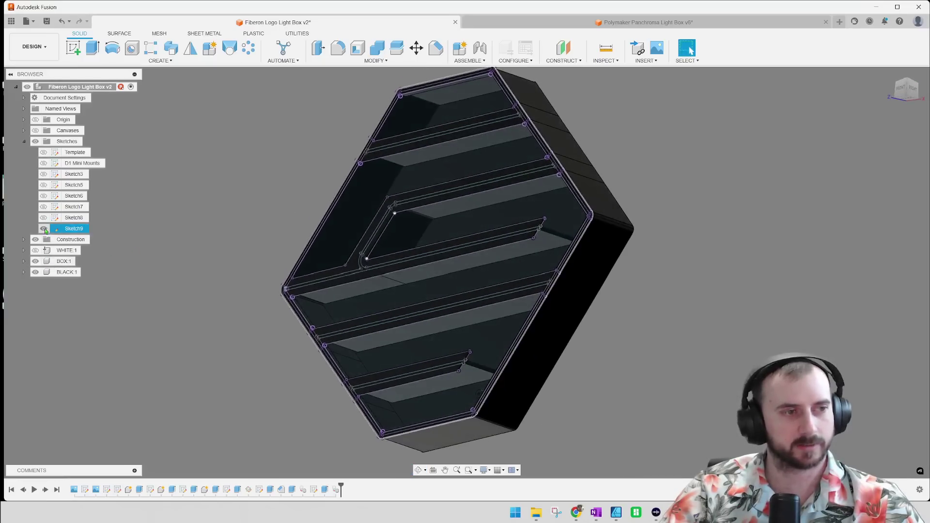
{"action": "left_click", "coordinate": [44, 228]}
Show the WHITE component and return to the front view of the complete light box.
{"action": "middle_click_drag", "start_coordinate": [290, 184], "coordinate": [191, 226], "text": "shift"}
{"action": "left_click", "coordinate": [35, 261]}
{"action": "mouse_move", "coordinate": [193, 297]}
{"action": "middle_mouse_down", "text": "shift"}
{"action": "mouse_move", "coordinate": [173, 311]}
{"action": "mouse_move", "coordinate": [188, 301]}
{"action": "middle_mouse_up", "text": "shift"}
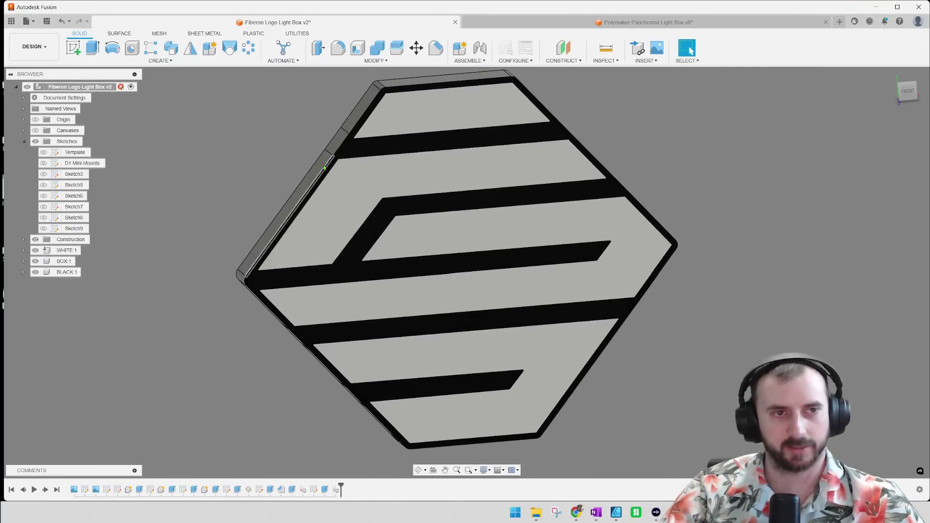
{"action": "mouse_move", "coordinate": [203, 234]}
{"action": "middle_mouse_down", "text": "shift"}
{"action": "mouse_move", "coordinate": [349, 231]}
{"action": "mouse_move", "coordinate": [193, 224]}
{"action": "middle_mouse_up", "text": "shift"}
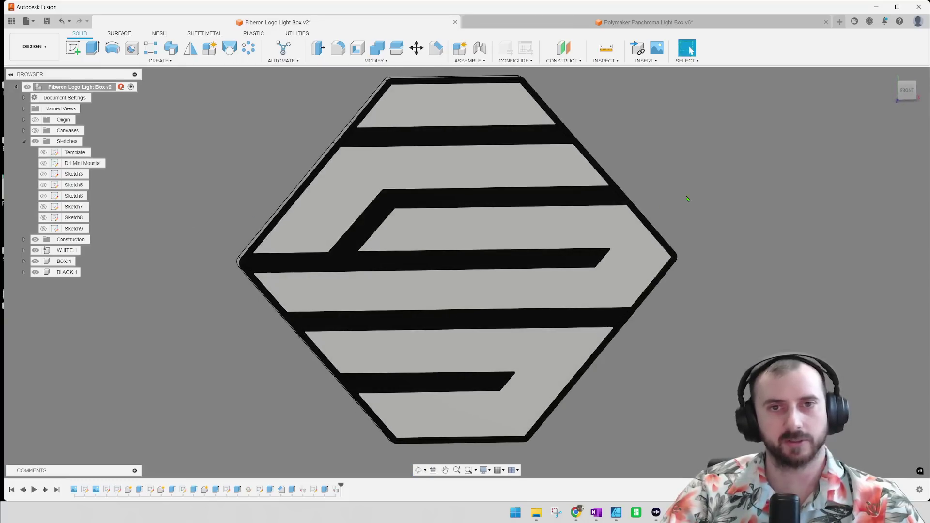
{"action": "left_click", "coordinate": [909, 97]}
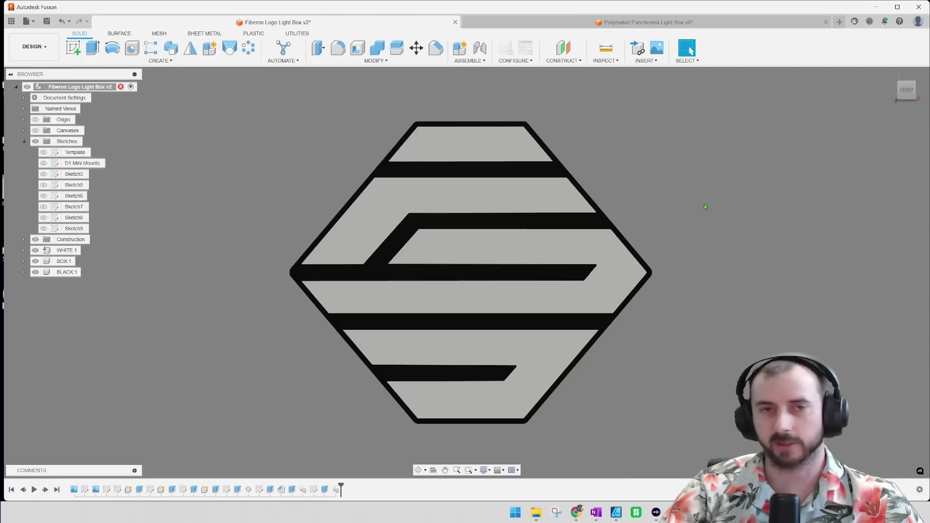
Set up the WHITE component's mesh export as binary STL in millimetres with high refinement, and browse for a save location on the computer.
{"action": "right_click", "coordinate": [62, 255]}
{"action": "left_click", "coordinate": [82, 170]}
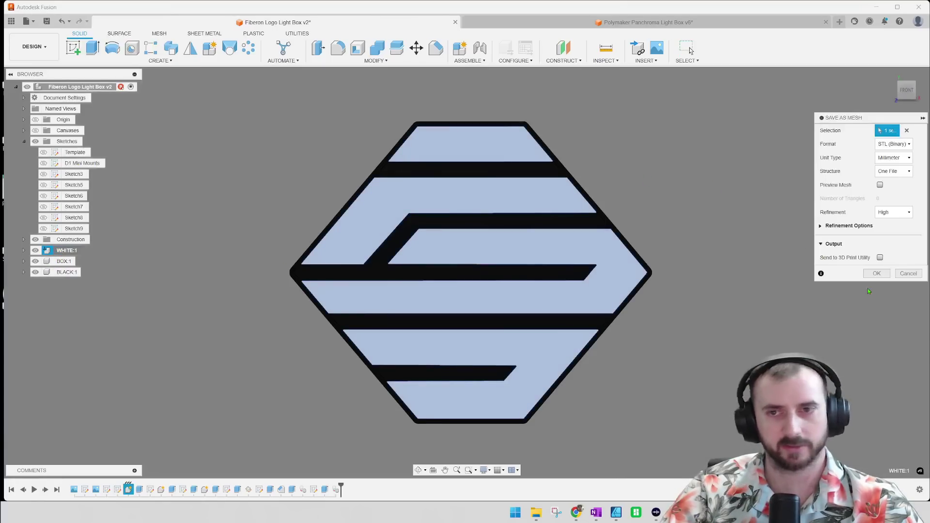
{"action": "left_click", "coordinate": [876, 274]}
{"action": "left_click", "coordinate": [617, 284]}
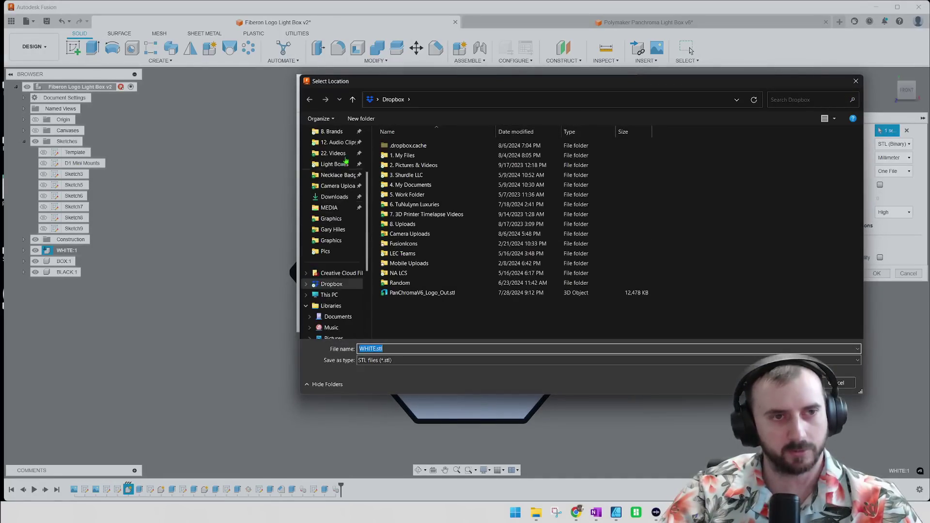
Create a folder named Polymaker Fiberon Logo inside Light Boxes > BRANDS and open it.
{"action": "left_click", "coordinate": [336, 164]}
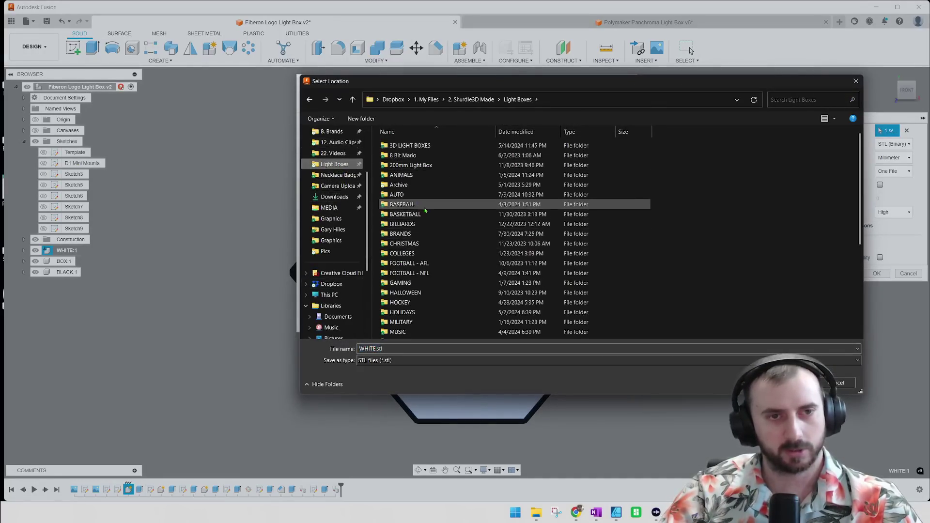
{"action": "double_click", "coordinate": [403, 234]}
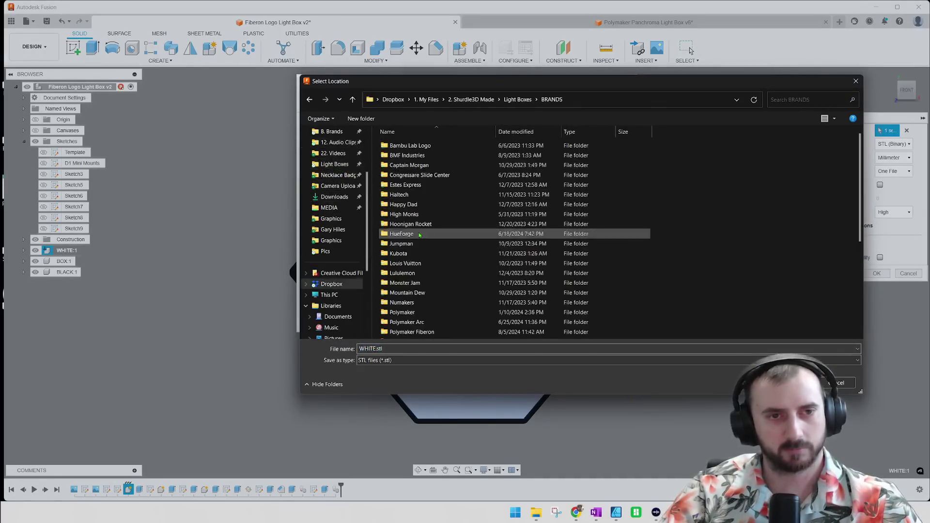
{"action": "left_click", "coordinate": [354, 120]}
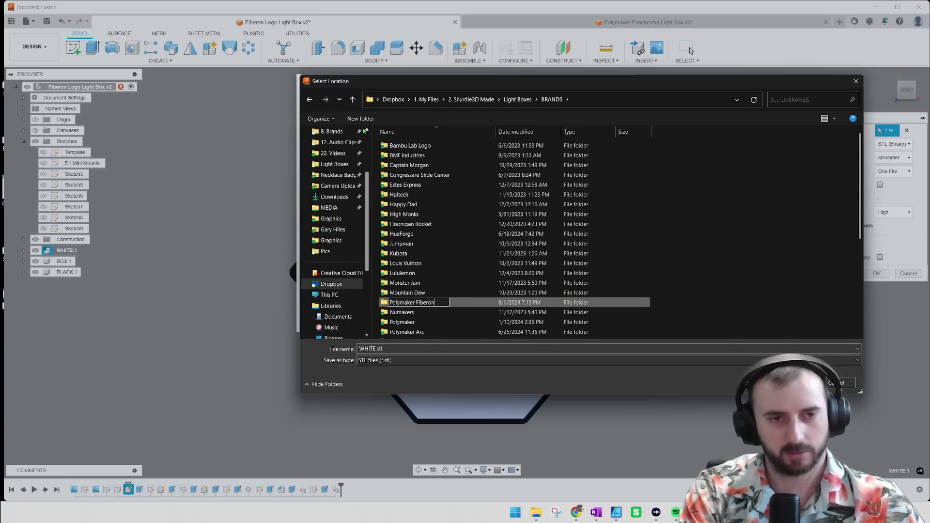
{"action": "key", "text": "Return"}
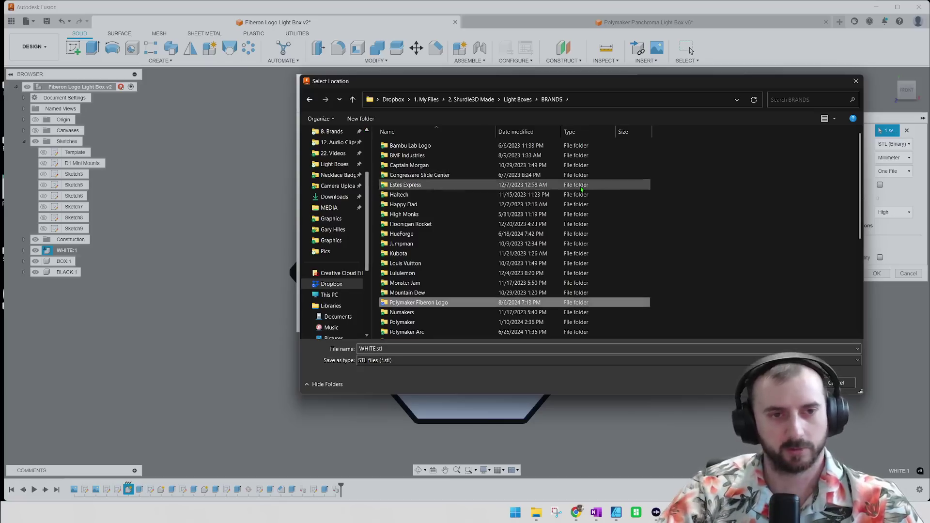
{"action": "scroll", "coordinate": [467, 303], "scroll_direction": "down", "scroll_amount": 1}
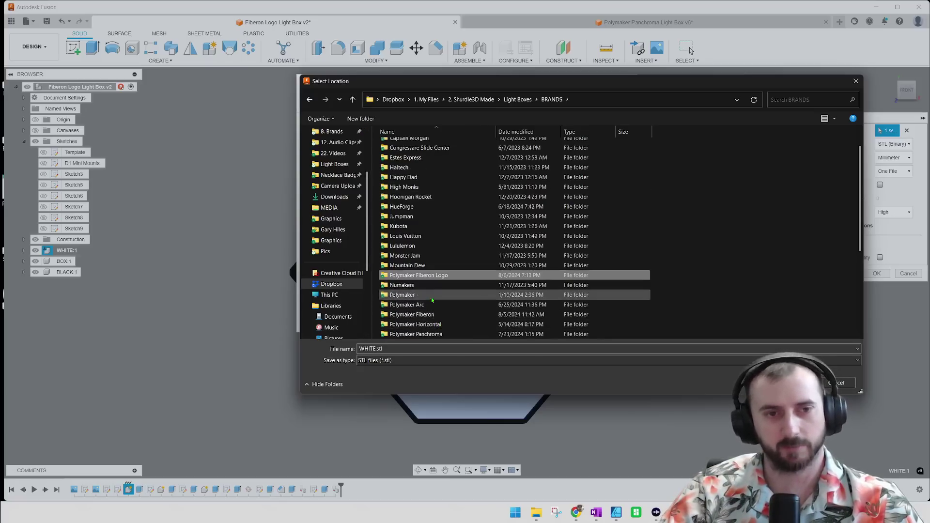
{"action": "double_click", "coordinate": [437, 275]}
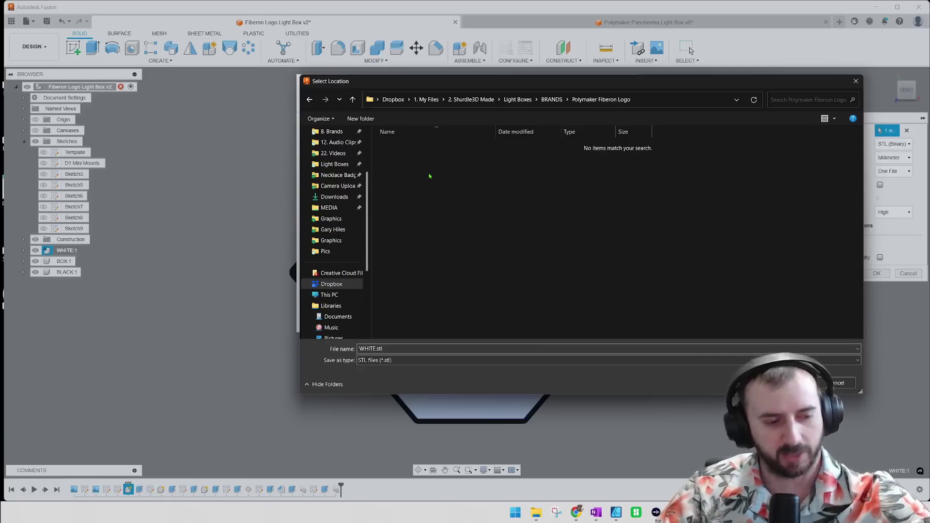
Create two subfolders named Pics and STLs inside the Polymaker Fiberon Logo folder.
{"action": "key", "text": "ctrl+shift+n"}
{"action": "type", "text": "Pics"}
{"action": "key", "text": "Return"}
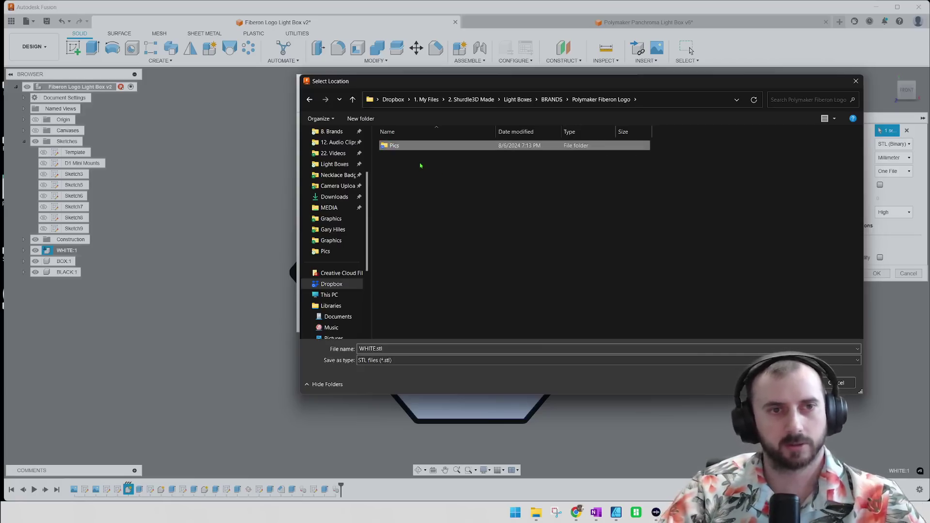
{"action": "key", "text": "ctrl+shift+n"}
{"action": "type", "text": "STLs"}
{"action": "key", "text": "Return"}
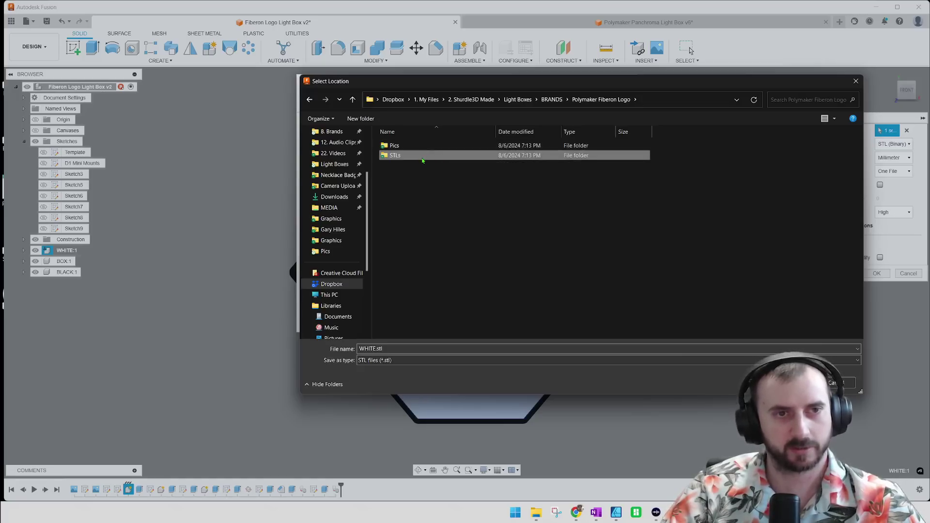
Save the WHITE component's mesh as WHITE.stl in the STLs folder.
{"action": "double_click", "coordinate": [425, 155]}
{"action": "key", "text": "Return"}
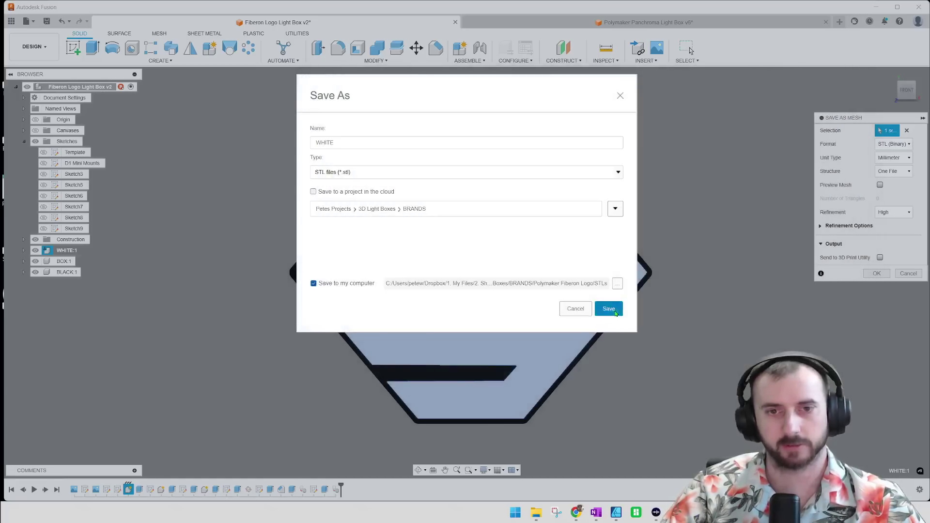
{"action": "left_click", "coordinate": [606, 308]}
Export the BOX component as an STL mesh named BOX to the same STLs folder.
{"action": "right_click", "coordinate": [59, 262]}
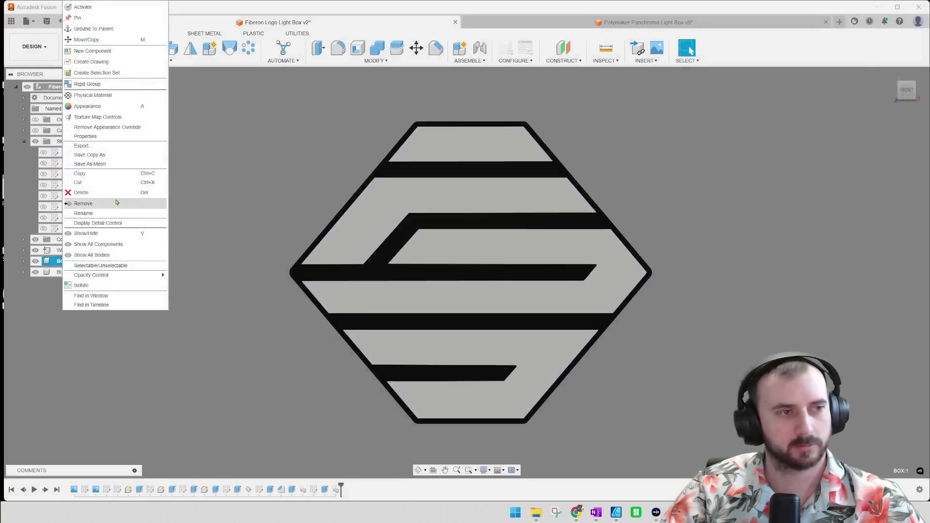
{"action": "left_click", "coordinate": [112, 161]}
{"action": "key", "text": "Return"}
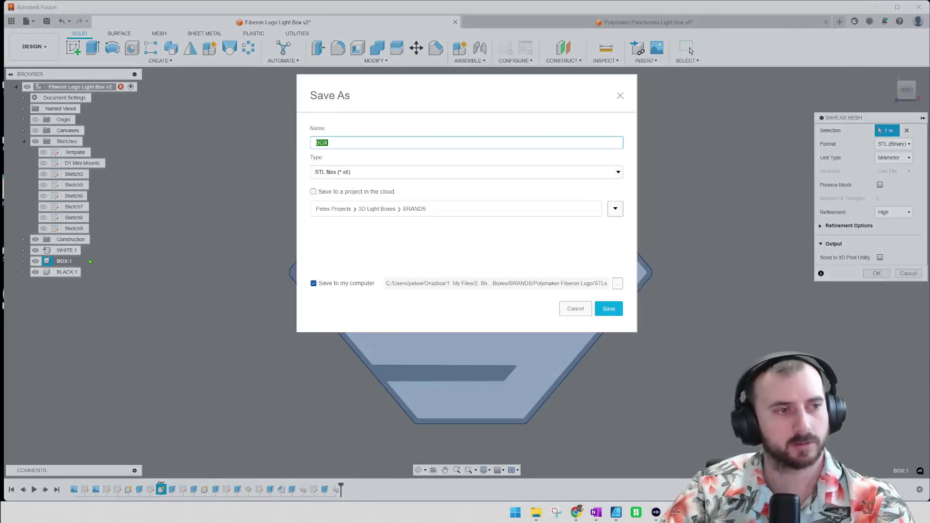
{"action": "key", "text": "Return"}
Export the BLACK component as an STL mesh named BLACK to the same STLs folder.
{"action": "right_click", "coordinate": [68, 272]}
{"action": "left_click", "coordinate": [122, 166]}
{"action": "key", "text": "Return"}
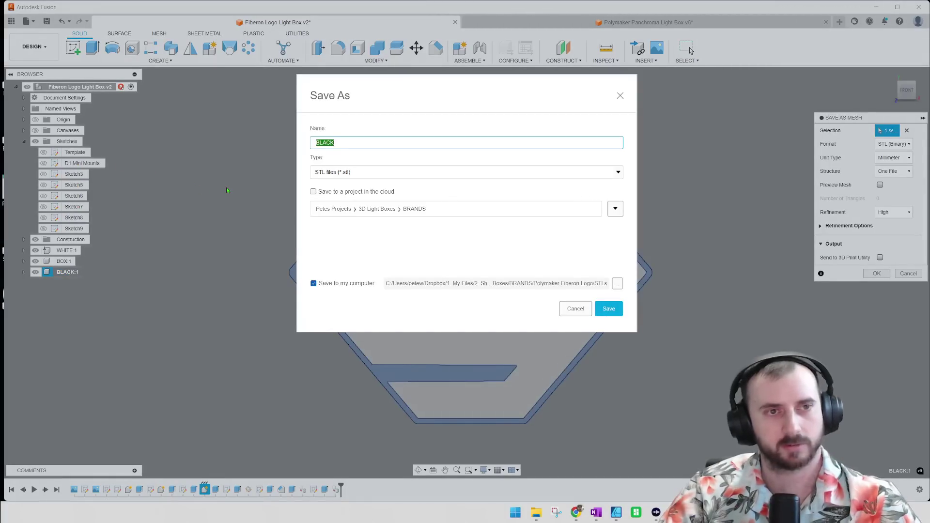
{"action": "key", "text": "Return"}
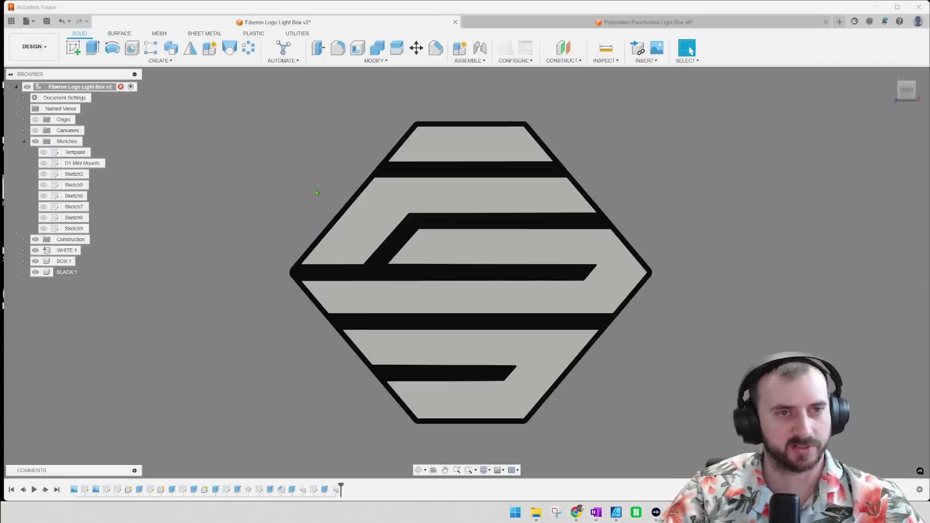
{"action": "middle_click_drag", "start_coordinate": [314, 189], "coordinate": [328, 191]}
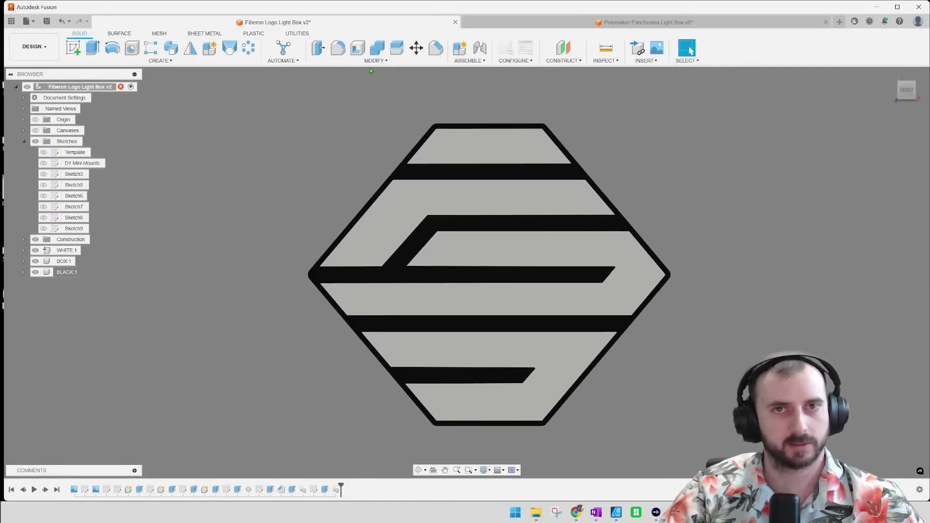
Switch to Bambu Studio and open the recent project Light Box BAMBU STUDIO 3MF.3mf.
{"action": "left_click", "coordinate": [637, 514]}
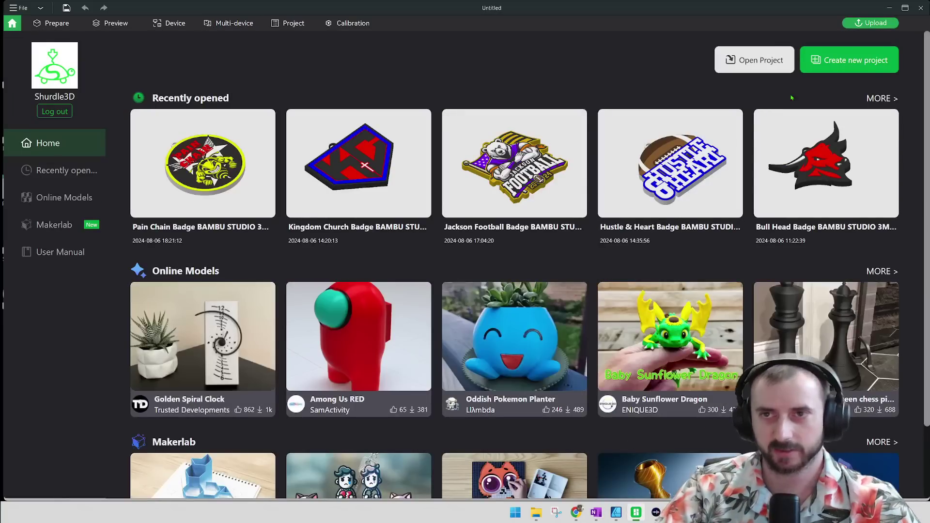
{"action": "left_click", "coordinate": [880, 98]}
{"action": "scroll", "coordinate": [485, 310], "scroll_direction": "down", "scroll_amount": 1}
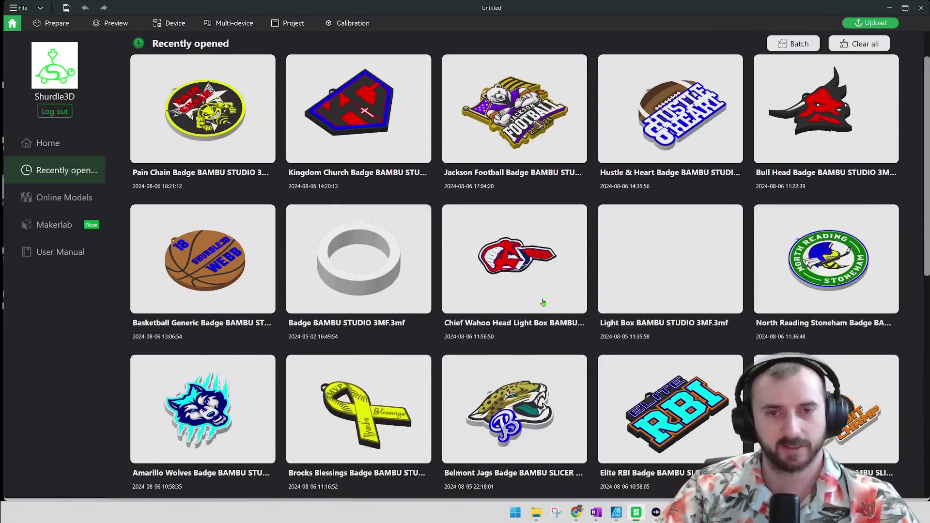
{"action": "left_click", "coordinate": [618, 255]}
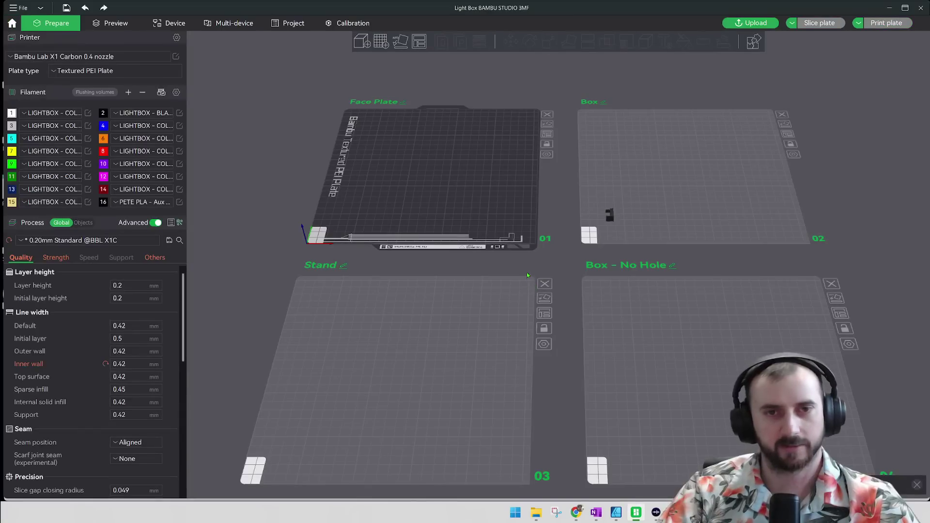
Delete the Box - No Hole and Stand plates, and remove the small black part from the Box plate.
{"action": "left_click", "coordinate": [812, 321]}
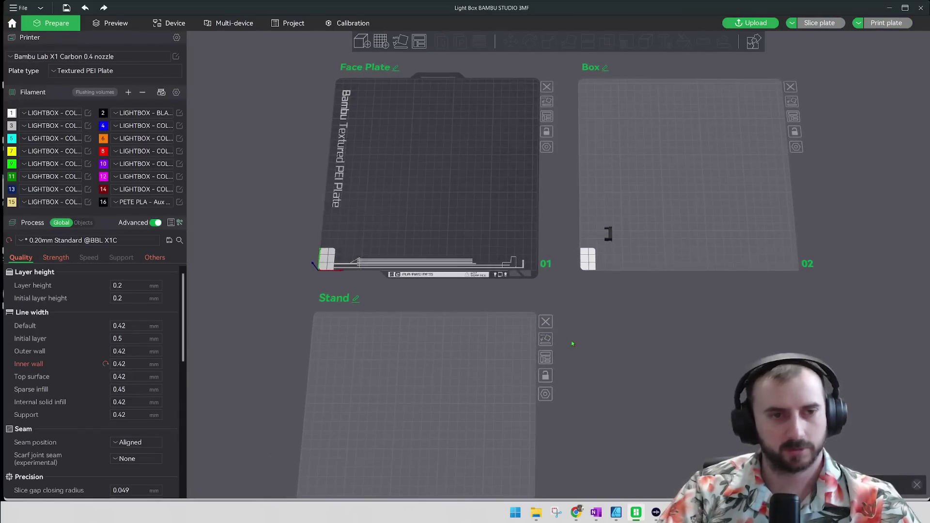
{"action": "left_click", "coordinate": [546, 322]}
{"action": "left_click", "coordinate": [610, 234]}
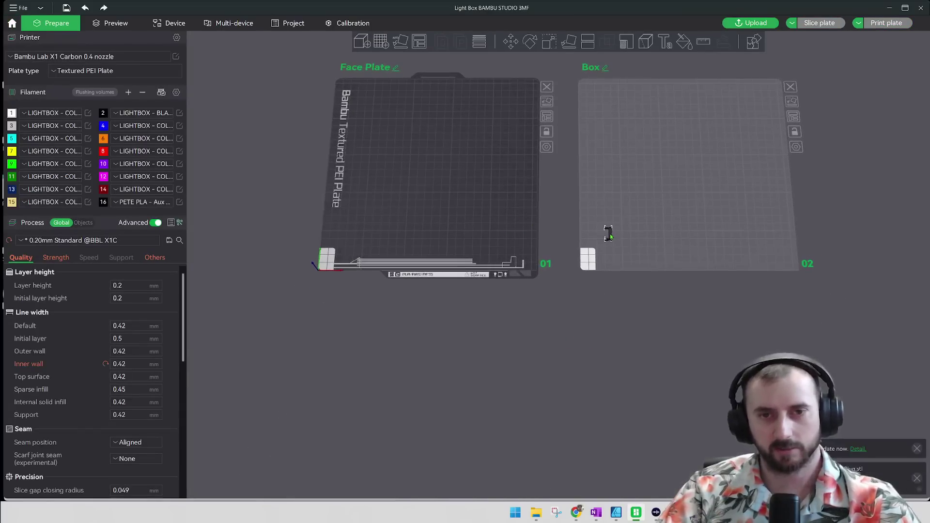
{"action": "key", "text": "Delete"}
{"action": "left_click_drag", "start_coordinate": [448, 206], "coordinate": [447, 211]}
{"action": "middle_click_drag", "start_coordinate": [449, 214], "coordinate": [420, 293]}
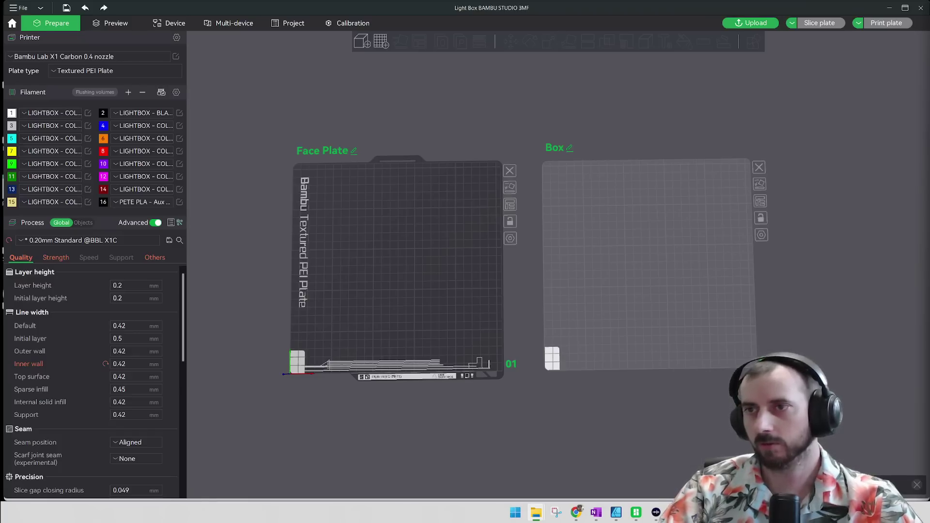
Import the BLACK and WHITE STLs together onto the Face Plate as one object with two parts.
{"action": "left_click_drag", "start_coordinate": [929, 194], "coordinate": [426, 266]}
{"action": "left_click", "coordinate": [511, 284]}
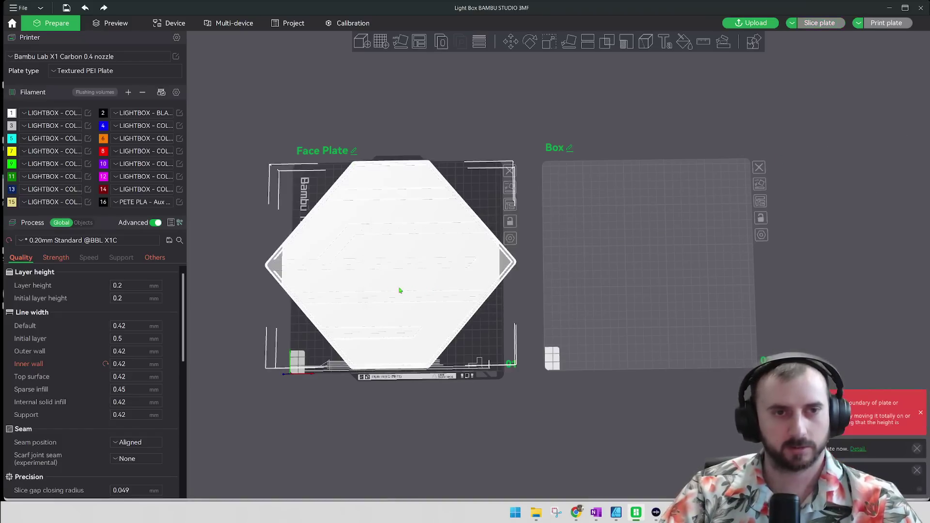
{"action": "middle_click_drag", "start_coordinate": [402, 219], "coordinate": [510, 202]}
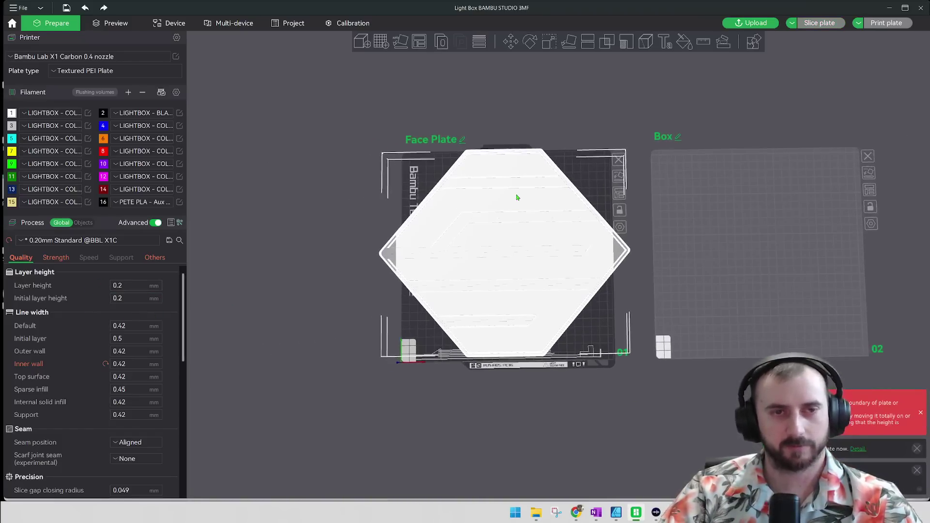
{"action": "scroll", "coordinate": [511, 207], "scroll_direction": "up", "scroll_amount": 2}
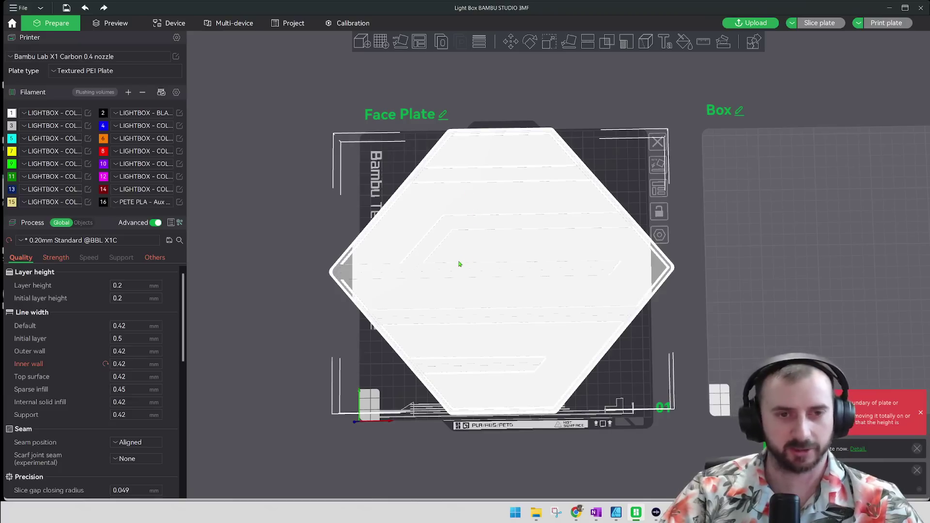
{"action": "middle_click_drag", "start_coordinate": [442, 224], "coordinate": [460, 216]}
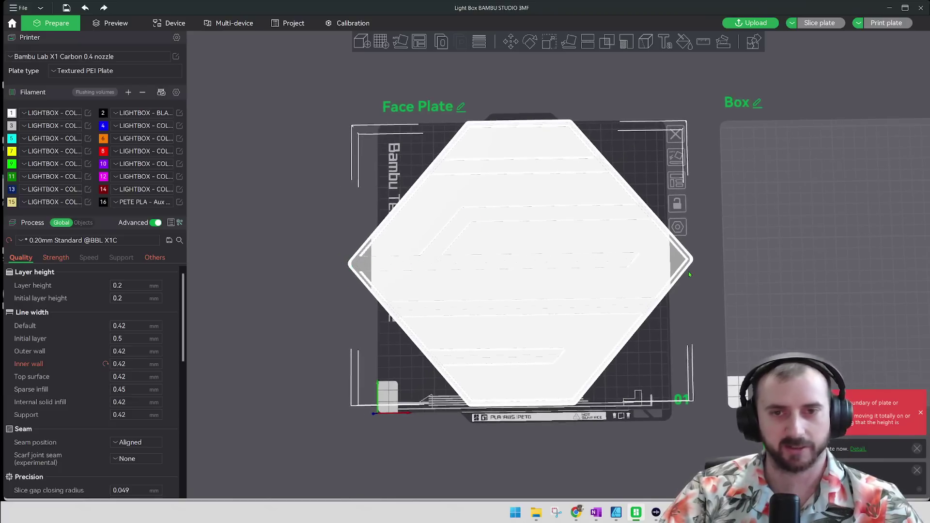
Assign filament 2 to the BLACK.stl part of the face object.
{"action": "left_click", "coordinate": [85, 222]}
{"action": "left_click", "coordinate": [157, 293]}
{"action": "key", "text": "2"}
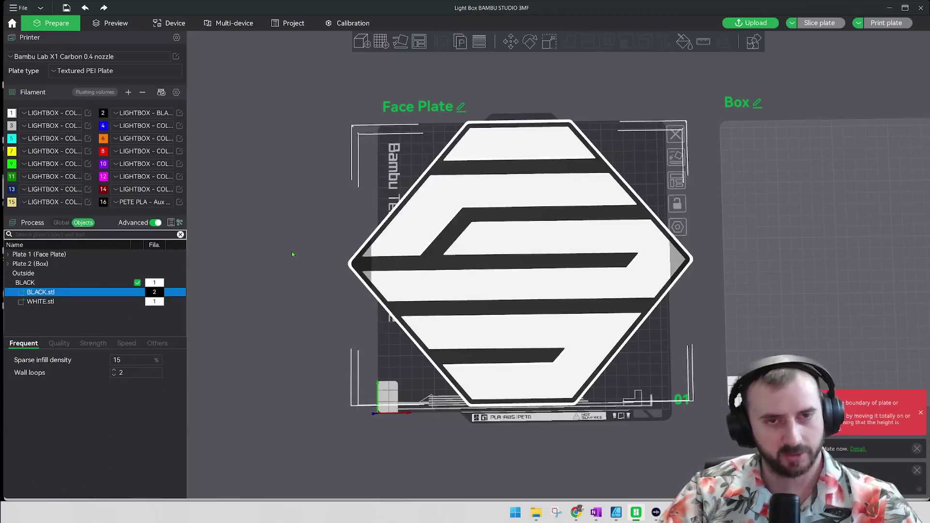
Lay the face object flat on its front face and rotate it diagonally to fit the Face Plate.
{"action": "left_click", "coordinate": [623, 153]}
{"action": "left_click", "coordinate": [557, 194]}
{"action": "key", "text": "f"}
{"action": "left_click", "coordinate": [560, 194]}
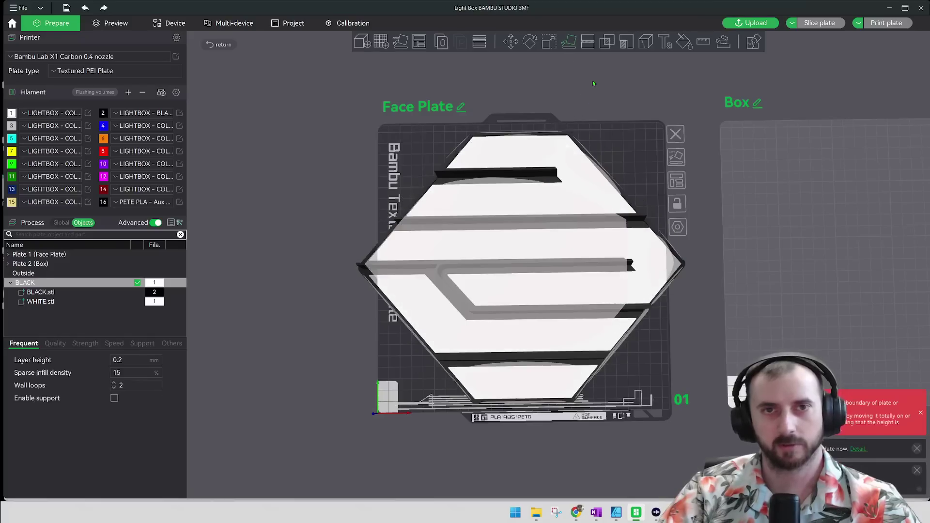
{"action": "left_click", "coordinate": [530, 41]}
{"action": "left_click_drag", "start_coordinate": [709, 260], "coordinate": [595, 219]}
{"action": "left_click", "coordinate": [606, 140]}
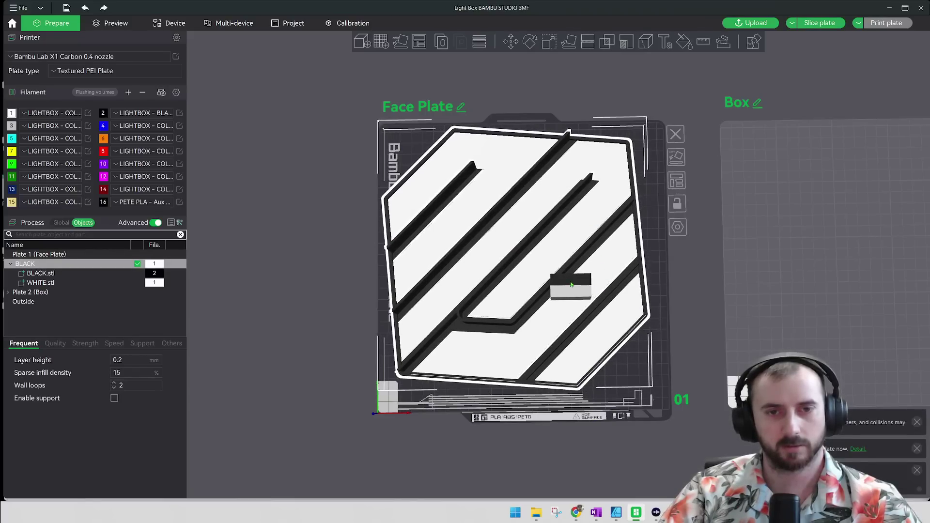
Move the prime tower to the front corner of the Face Plate and reposition the face object clear of it.
{"action": "left_click_drag", "start_coordinate": [573, 285], "coordinate": [652, 404]}
{"action": "left_click_drag", "start_coordinate": [633, 347], "coordinate": [570, 408]}
{"action": "left_click_drag", "start_coordinate": [381, 333], "coordinate": [439, 342]}
{"action": "right_click_drag", "start_coordinate": [514, 392], "coordinate": [386, 320]}
{"action": "left_click_drag", "start_coordinate": [704, 238], "coordinate": [698, 259]}
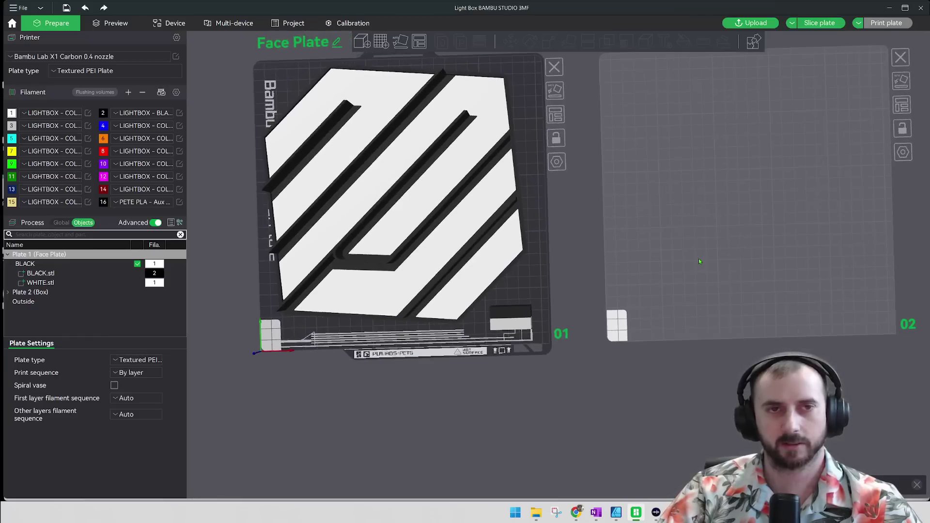
Import the BOX STL onto the Box plate and assign it filament 16.
{"action": "left_click", "coordinate": [699, 261]}
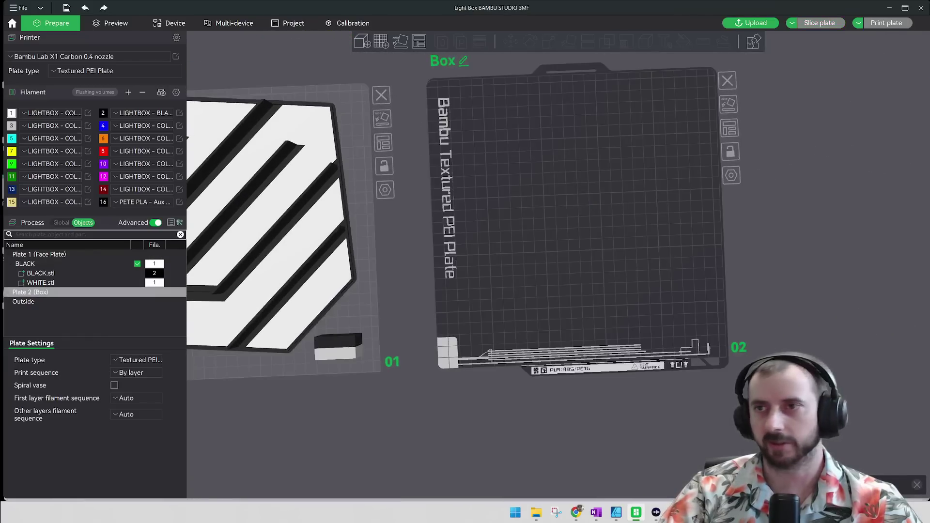
{"action": "left_click_drag", "start_coordinate": [929, 198], "coordinate": [604, 203]}
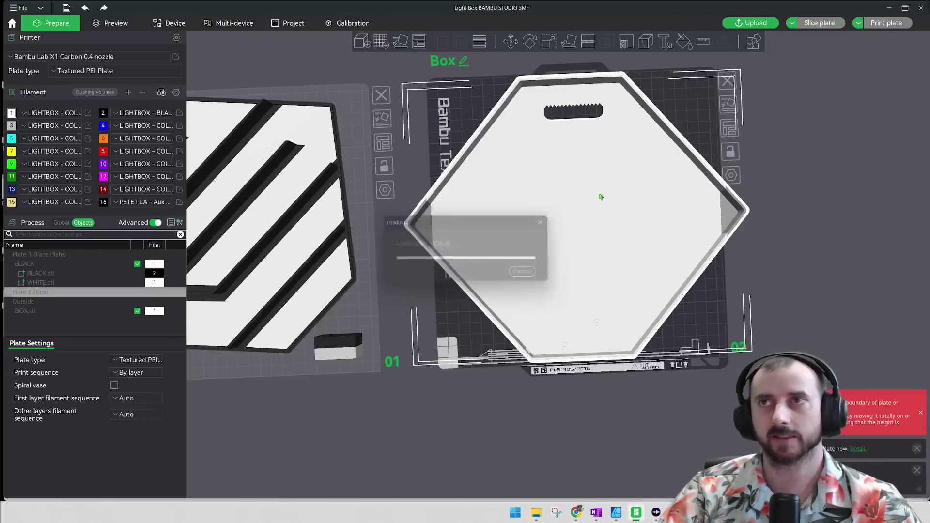
{"action": "scroll", "coordinate": [600, 193], "scroll_direction": "down", "scroll_amount": 2}
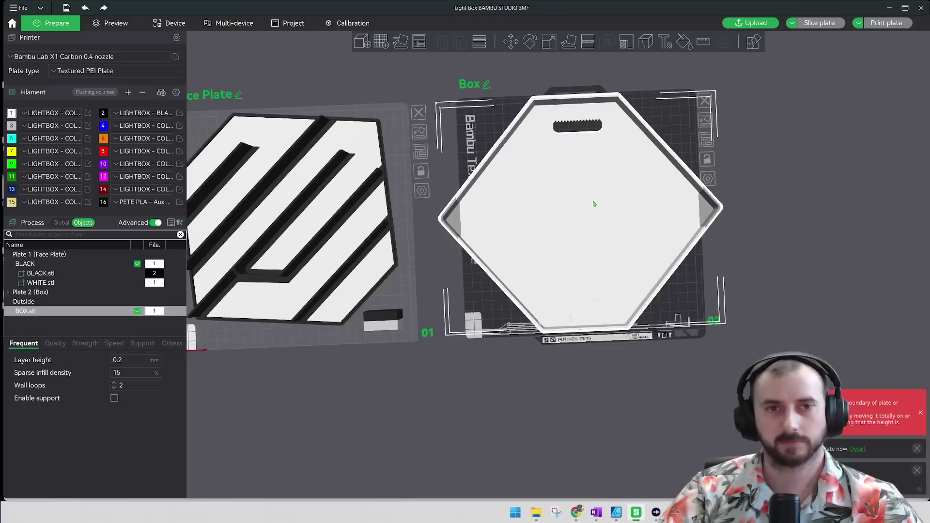
{"action": "left_click", "coordinate": [155, 312]}
{"action": "scroll", "coordinate": [156, 422], "scroll_direction": "down", "scroll_amount": 1}
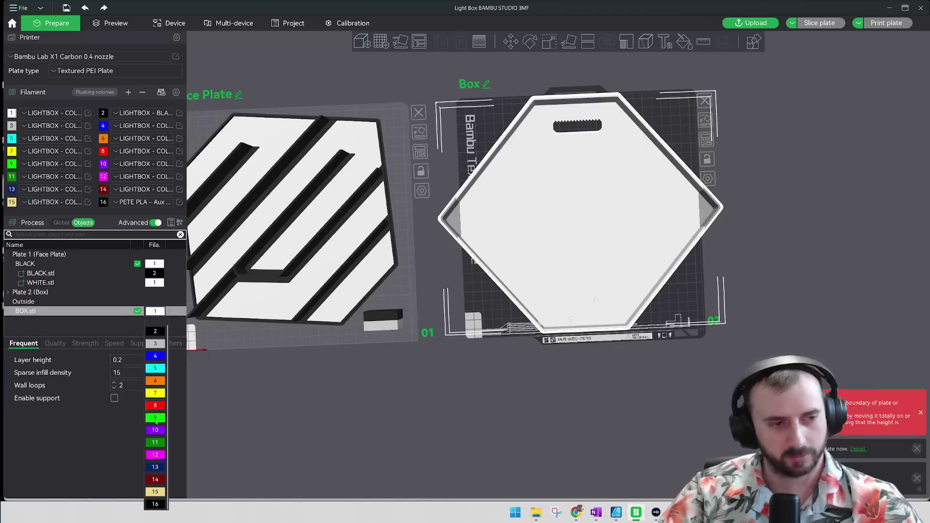
{"action": "left_click", "coordinate": [157, 505]}
Rotate the box 45° about the vertical axis and position it within the Box plate.
{"action": "right_click_drag", "start_coordinate": [569, 192], "coordinate": [559, 224]}
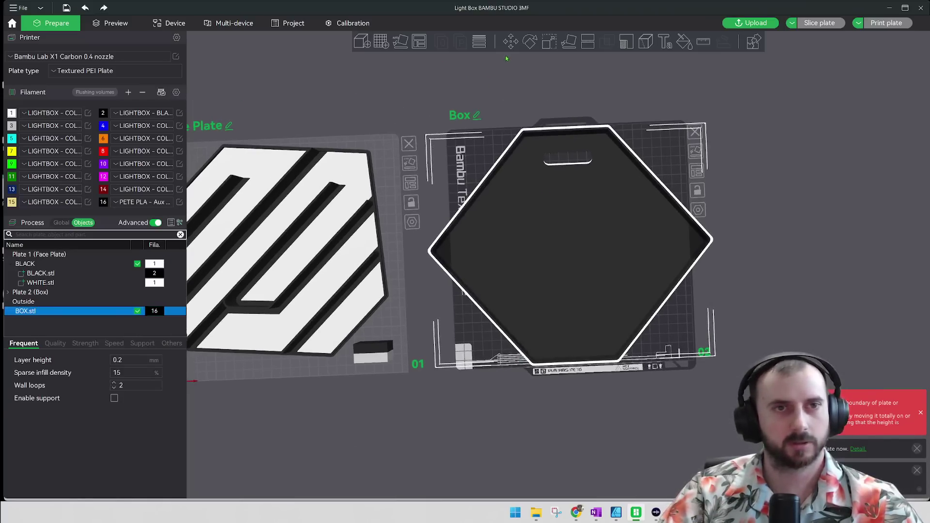
{"action": "left_click", "coordinate": [530, 41]}
{"action": "left_click_drag", "start_coordinate": [729, 237], "coordinate": [631, 197]}
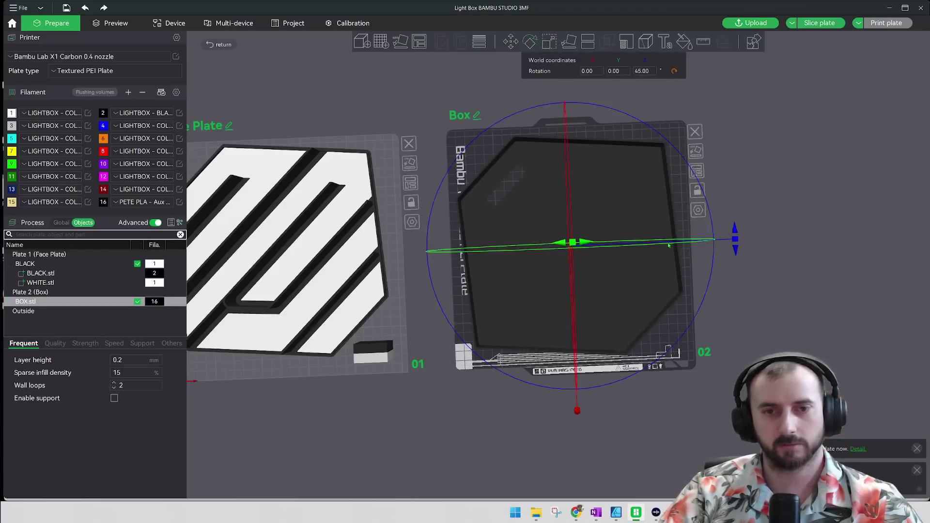
{"action": "left_click", "coordinate": [674, 178]}
{"action": "left_click_drag", "start_coordinate": [606, 248], "coordinate": [604, 240]}
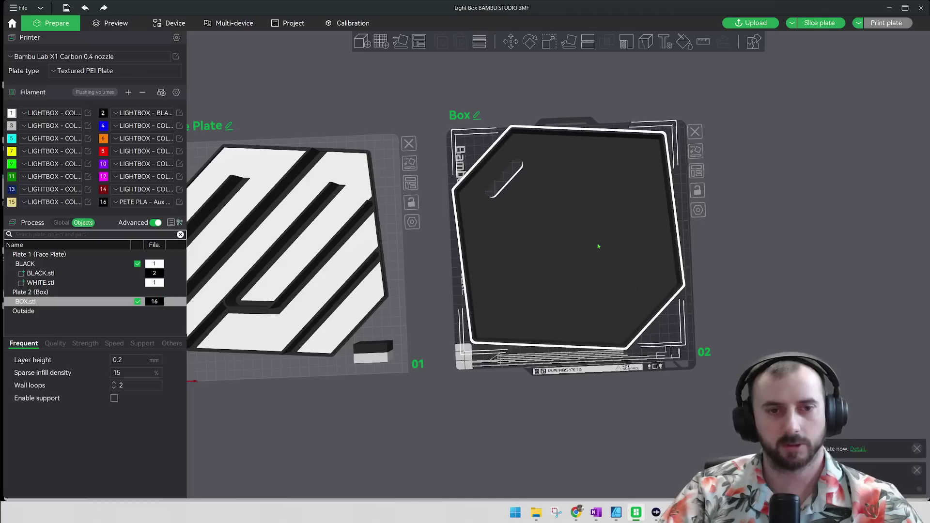
{"action": "left_click_drag", "start_coordinate": [546, 257], "coordinate": [557, 255]}
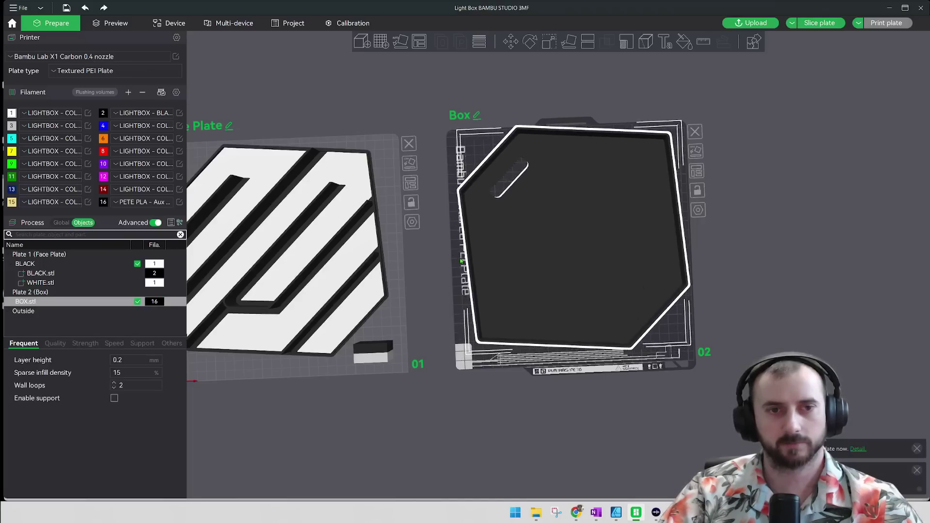
{"action": "right_click_drag", "start_coordinate": [449, 260], "coordinate": [588, 269]}
{"action": "scroll", "coordinate": [588, 270], "scroll_direction": "down", "scroll_amount": 2}
{"action": "left_click", "coordinate": [574, 280]}
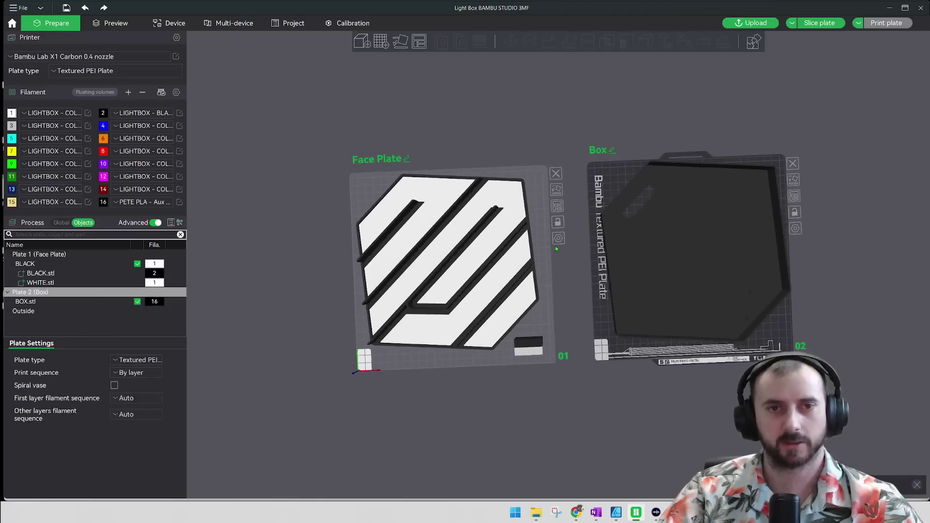
Examine the dividers on the Face Plate and the box on the Box plate from several angles.
{"action": "mouse_move", "coordinate": [574, 282]}
{"action": "left_mouse_down"}
{"action": "mouse_move", "coordinate": [580, 260]}
{"action": "mouse_move", "coordinate": [575, 286]}
{"action": "left_mouse_up"}
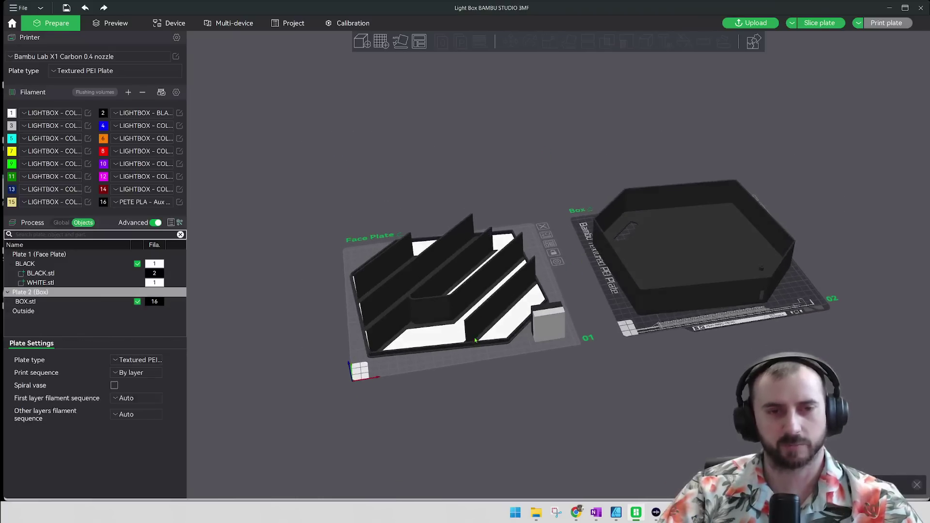
{"action": "right_click_drag", "start_coordinate": [528, 295], "coordinate": [485, 295]}
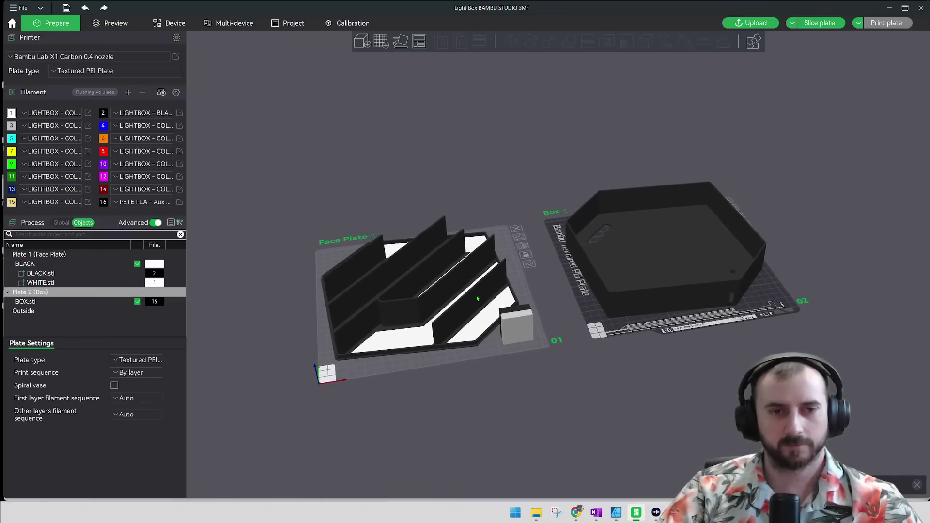
{"action": "right_click_drag", "start_coordinate": [478, 199], "coordinate": [492, 175]}
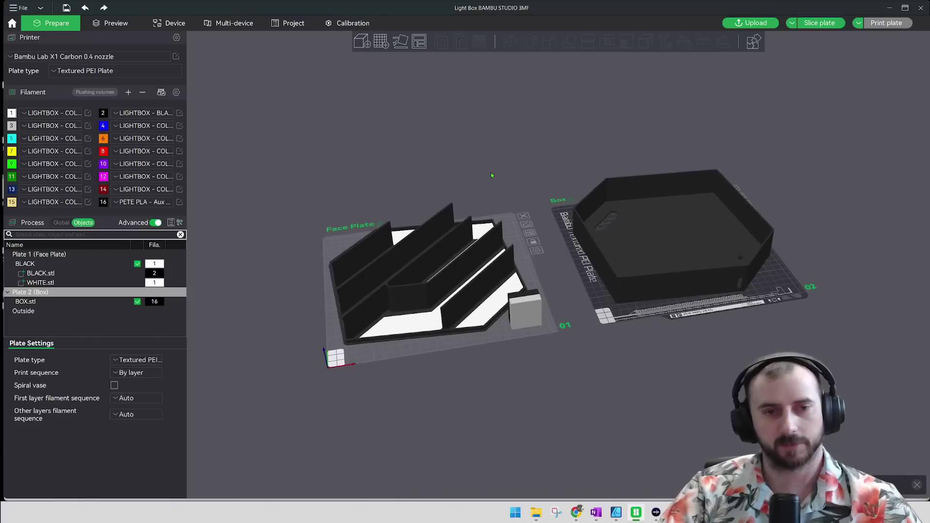
{"action": "mouse_move", "coordinate": [483, 167]}
{"action": "left_mouse_down"}
{"action": "mouse_move", "coordinate": [484, 153]}
{"action": "mouse_move", "coordinate": [479, 168]}
{"action": "left_mouse_up"}
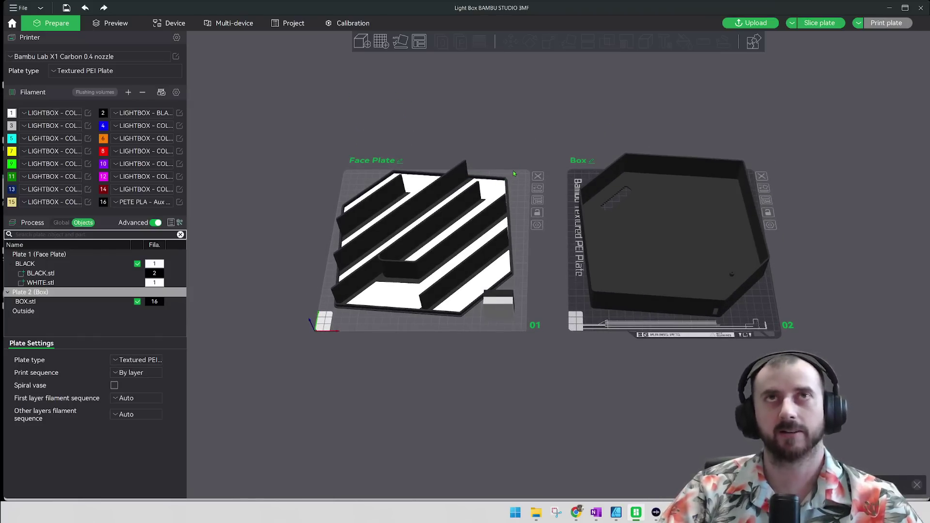
{"action": "scroll", "coordinate": [514, 173], "scroll_direction": "up", "scroll_amount": 5}
{"action": "right_click_drag", "start_coordinate": [515, 177], "coordinate": [558, 124]}
{"action": "scroll", "coordinate": [557, 124], "scroll_direction": "down", "scroll_amount": 4}
{"action": "mouse_move", "coordinate": [540, 115]}
{"action": "left_mouse_down"}
{"action": "mouse_move", "coordinate": [539, 91]}
{"action": "mouse_move", "coordinate": [538, 109]}
{"action": "left_mouse_up"}
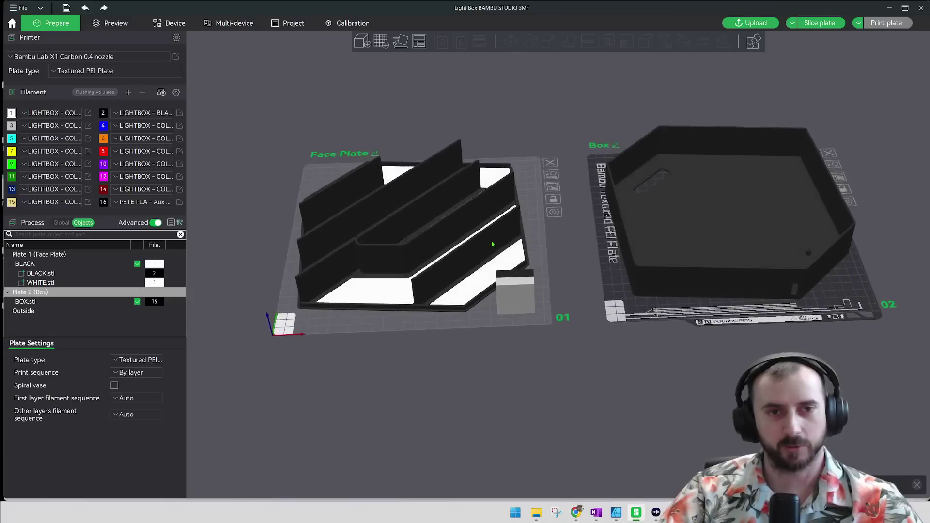
{"action": "scroll", "coordinate": [492, 247], "scroll_direction": "up", "scroll_amount": 3}
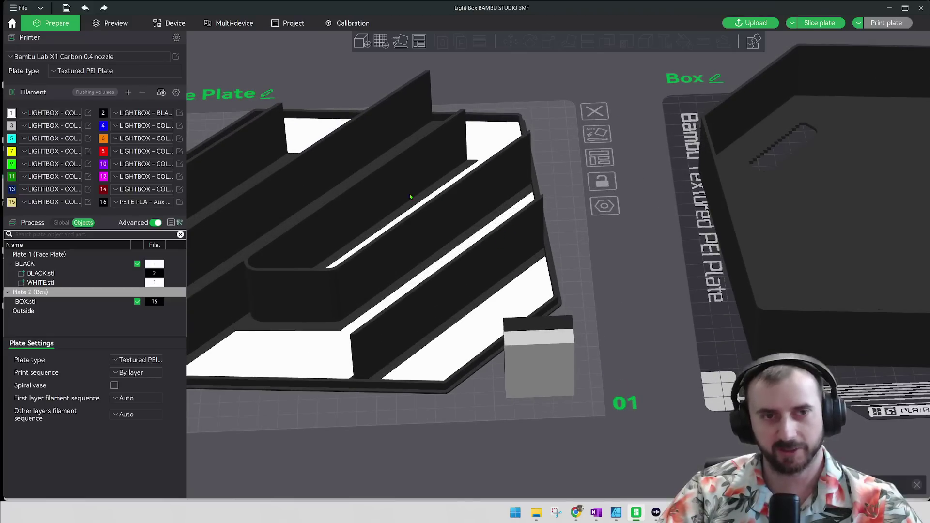
{"action": "scroll", "coordinate": [373, 186], "scroll_direction": "down", "scroll_amount": 3}
{"action": "right_click_drag", "start_coordinate": [426, 193], "coordinate": [529, 168]}
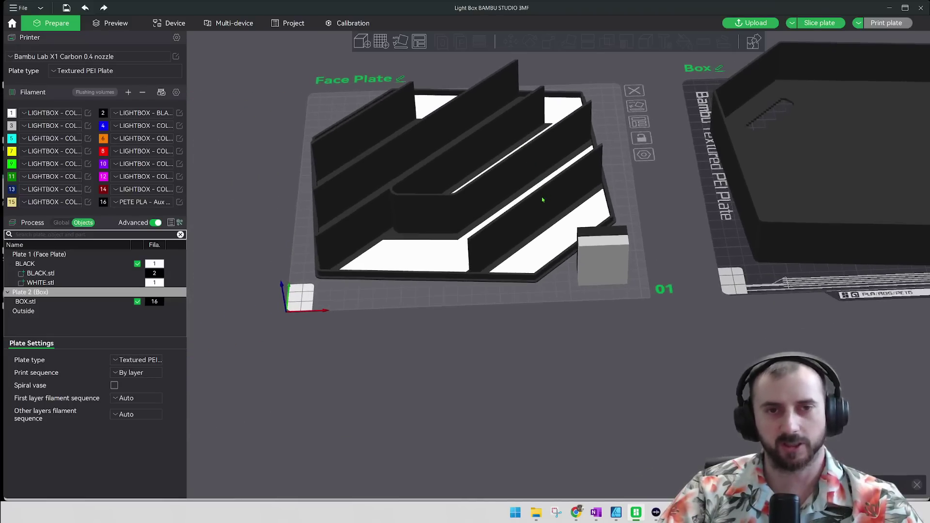
{"action": "scroll", "coordinate": [534, 194], "scroll_direction": "up", "scroll_amount": 3}
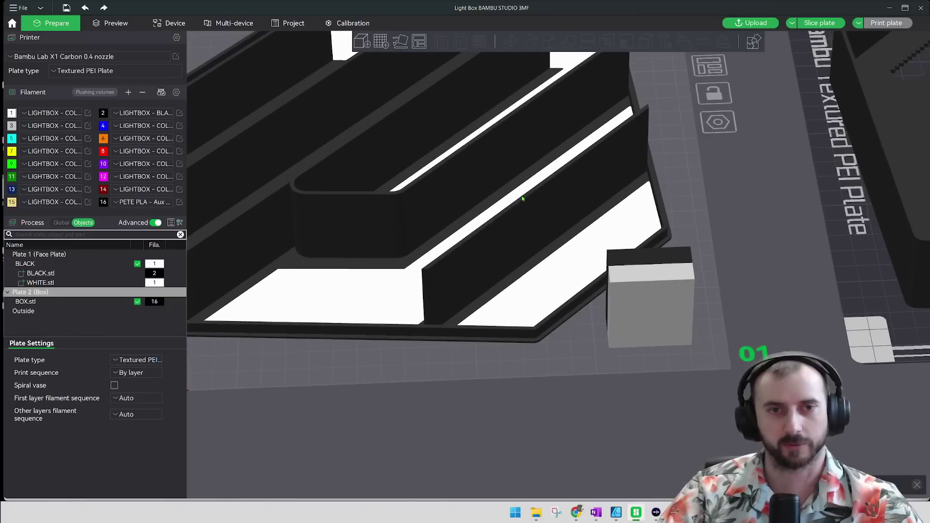
{"action": "scroll", "coordinate": [524, 196], "scroll_direction": "down", "scroll_amount": 4}
{"action": "right_click_drag", "start_coordinate": [526, 195], "coordinate": [552, 243]}
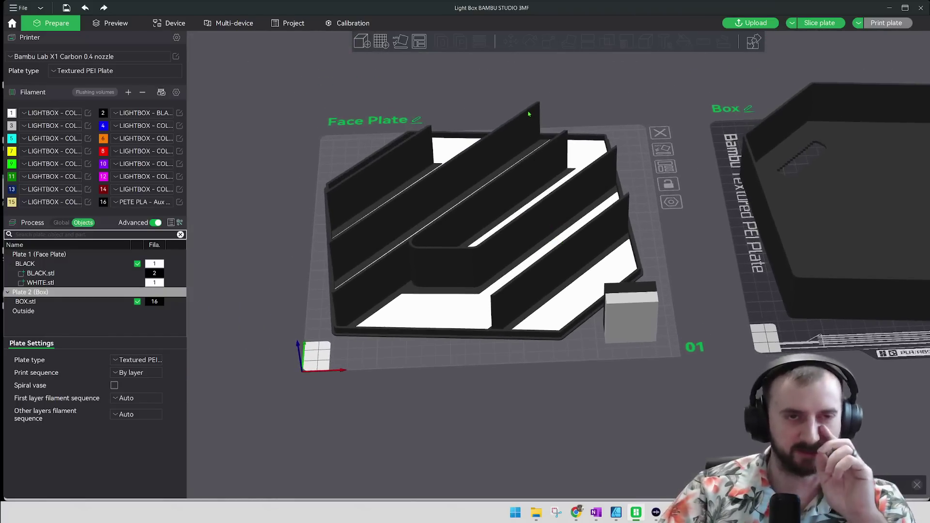
Examine the face object and the box from above, comparing the layout of both plates.
{"action": "left_click_drag", "start_coordinate": [606, 96], "coordinate": [585, 122]}
{"action": "right_click_drag", "start_coordinate": [585, 121], "coordinate": [468, 290]}
{"action": "scroll", "coordinate": [546, 245], "scroll_direction": "up", "scroll_amount": 7}
{"action": "scroll", "coordinate": [511, 275], "scroll_direction": "down", "scroll_amount": 8}
{"action": "right_click_drag", "start_coordinate": [463, 242], "coordinate": [435, 324]}
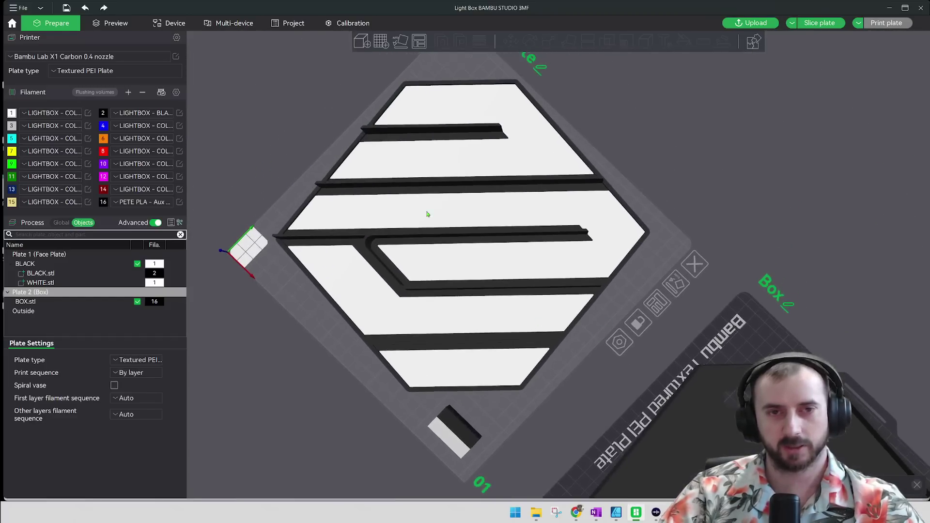
{"action": "scroll", "coordinate": [481, 247], "scroll_direction": "down", "scroll_amount": 3}
{"action": "right_click_drag", "start_coordinate": [615, 373], "coordinate": [514, 251]}
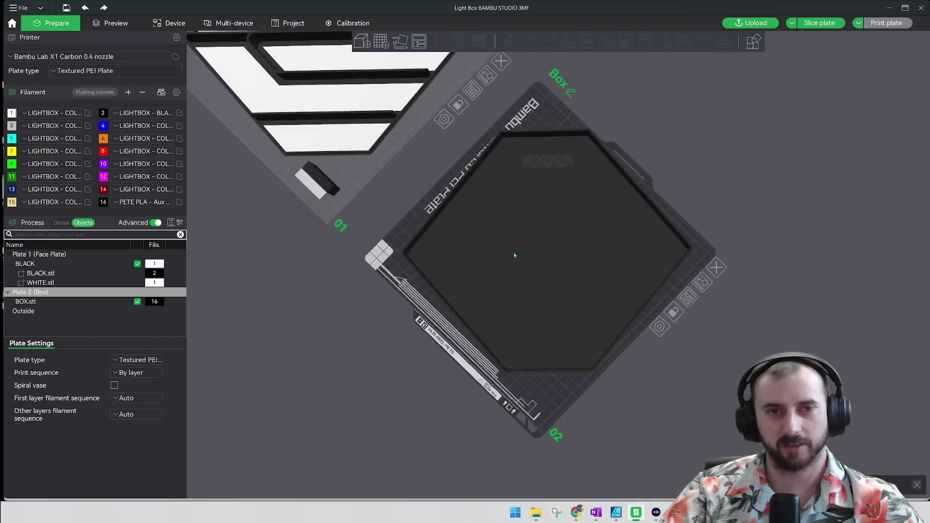
{"action": "right_click_drag", "start_coordinate": [400, 222], "coordinate": [488, 253]}
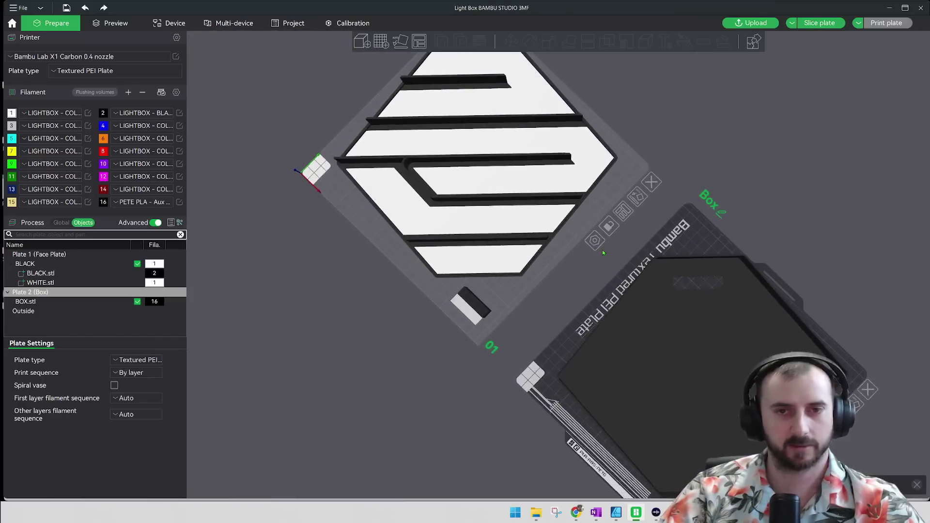
Examine the divider walls of the face object up close and check both plates from a low angle.
{"action": "left_click_drag", "start_coordinate": [563, 291], "coordinate": [570, 269]}
{"action": "scroll", "coordinate": [548, 300], "scroll_direction": "up", "scroll_amount": 6}
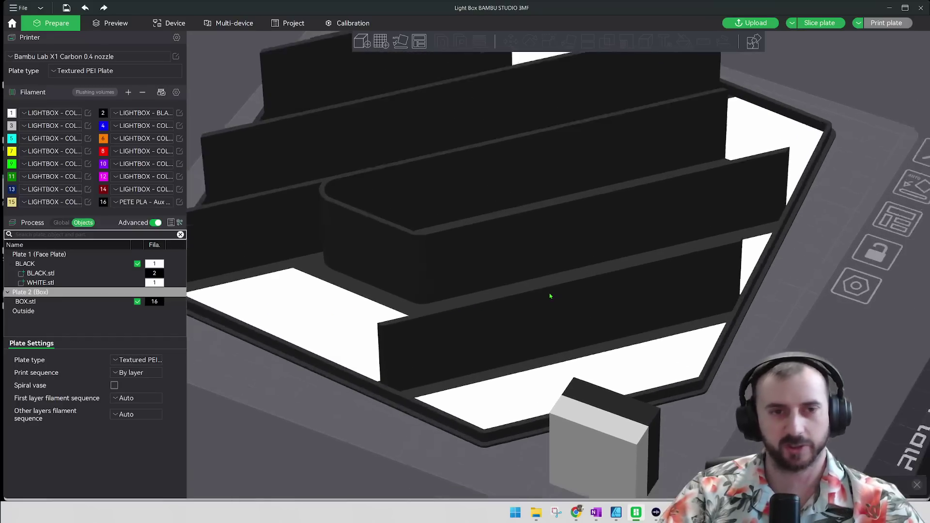
{"action": "scroll", "coordinate": [550, 296], "scroll_direction": "down", "scroll_amount": 6}
{"action": "scroll", "coordinate": [560, 297], "scroll_direction": "up", "scroll_amount": 3}
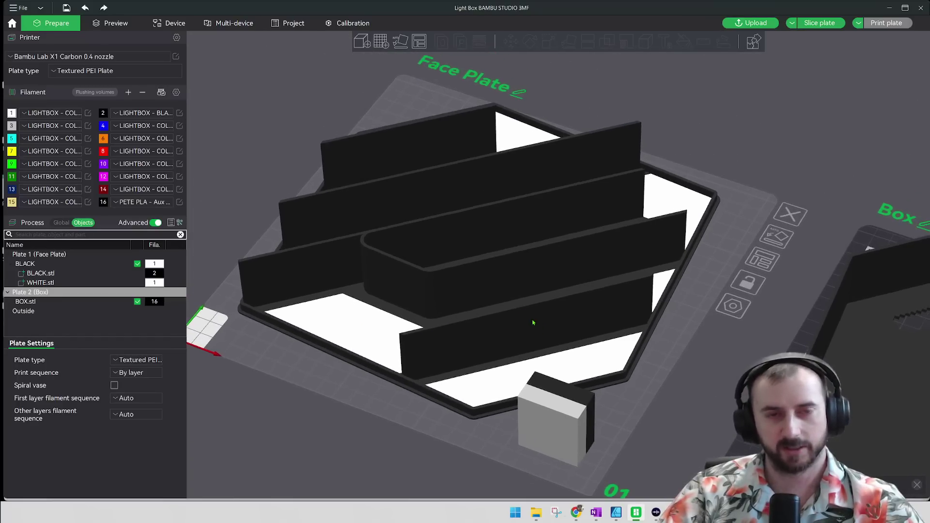
{"action": "scroll", "coordinate": [487, 282], "scroll_direction": "down", "scroll_amount": 5}
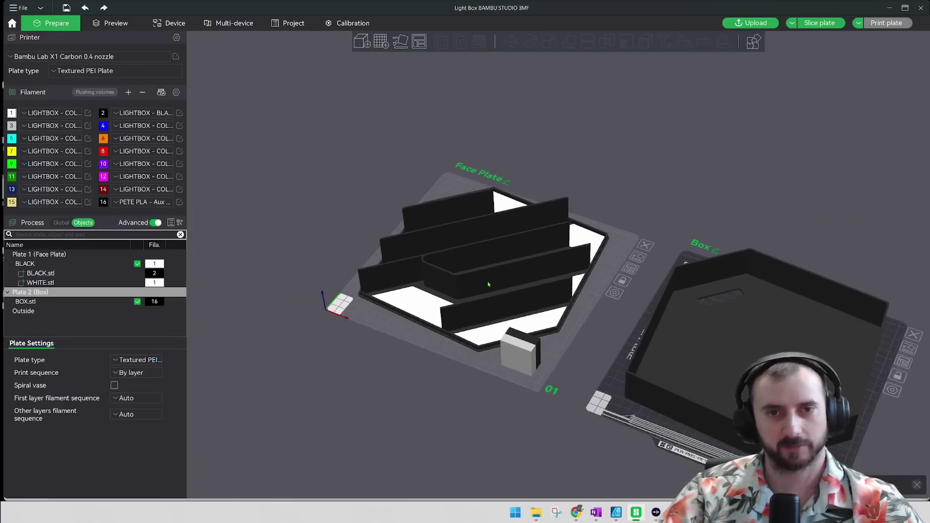
{"action": "mouse_move", "coordinate": [650, 176]}
{"action": "left_mouse_down"}
{"action": "mouse_move", "coordinate": [651, 216]}
{"action": "mouse_move", "coordinate": [648, 181]}
{"action": "left_mouse_up"}
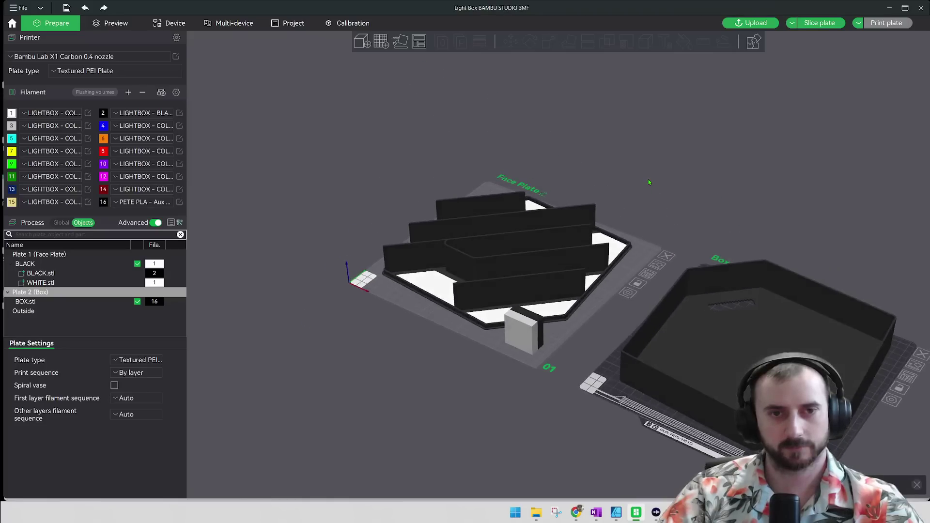
{"action": "right_click_drag", "start_coordinate": [466, 371], "coordinate": [379, 312]}
{"action": "left_click_drag", "start_coordinate": [372, 316], "coordinate": [391, 361]}
{"action": "right_click_drag", "start_coordinate": [388, 338], "coordinate": [427, 282]}
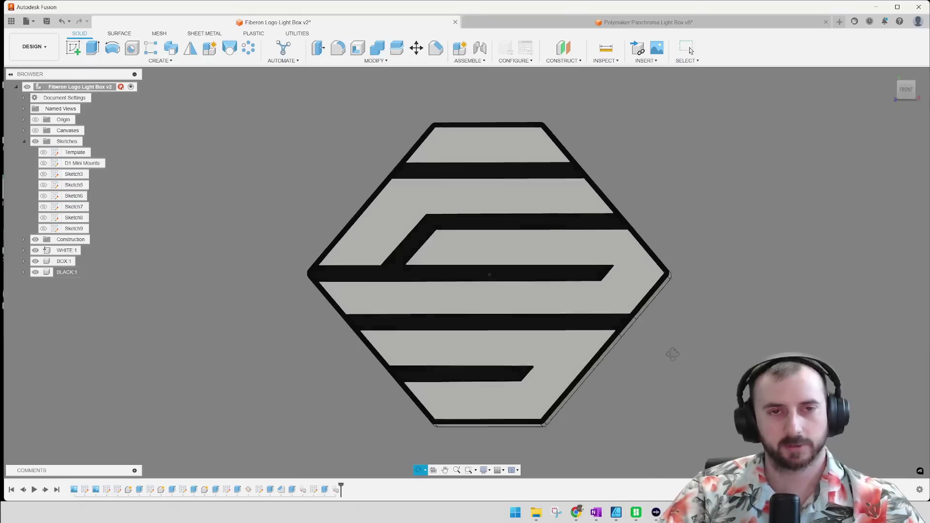
Switch to Fusion, hide the BOX component and examine the divider walls on the back of the light box face.
{"action": "middle_click_drag", "start_coordinate": [670, 353], "coordinate": [643, 352], "text": "shift"}
{"action": "left_click", "coordinate": [38, 262]}
{"action": "middle_click_drag", "start_coordinate": [289, 338], "coordinate": [407, 295], "text": "shift"}
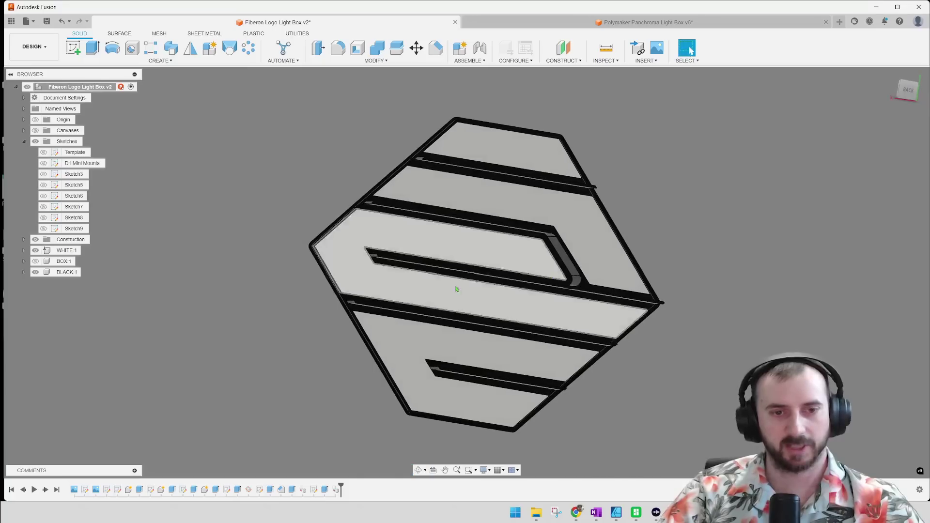
Examine the divider layout of the light box face squarely from the back, overall and up close around the lower channels.
{"action": "left_click", "coordinate": [907, 90]}
{"action": "middle_click_drag", "start_coordinate": [550, 397], "coordinate": [555, 326]}
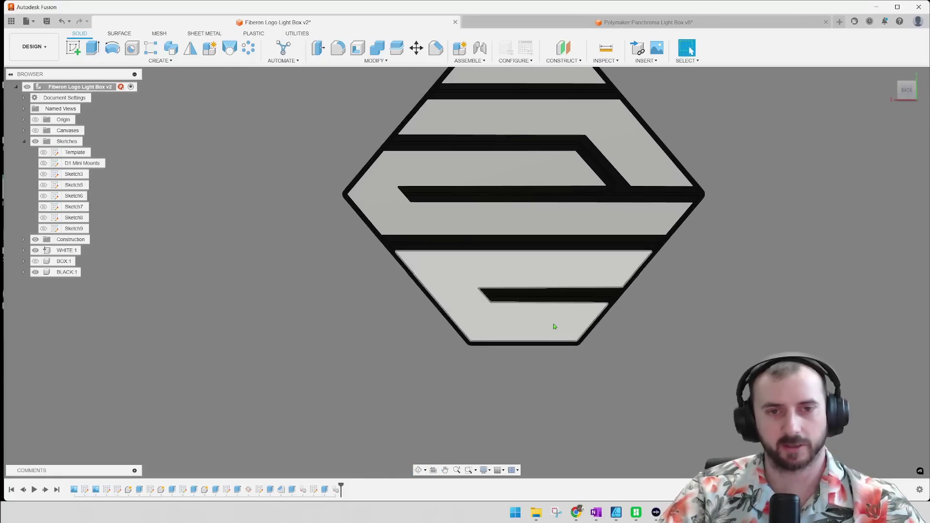
{"action": "scroll", "coordinate": [555, 326], "scroll_direction": "up", "scroll_amount": 3}
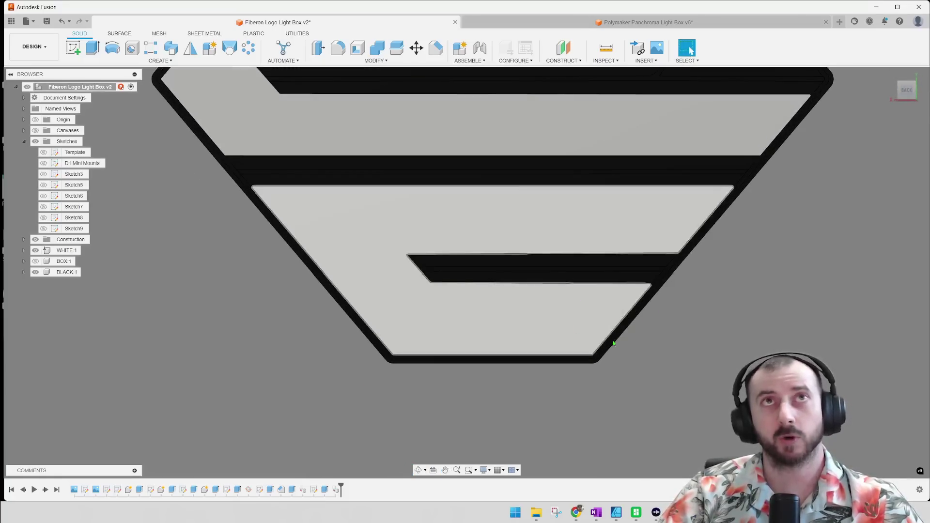
{"action": "middle_click_drag", "start_coordinate": [611, 315], "coordinate": [633, 343]}
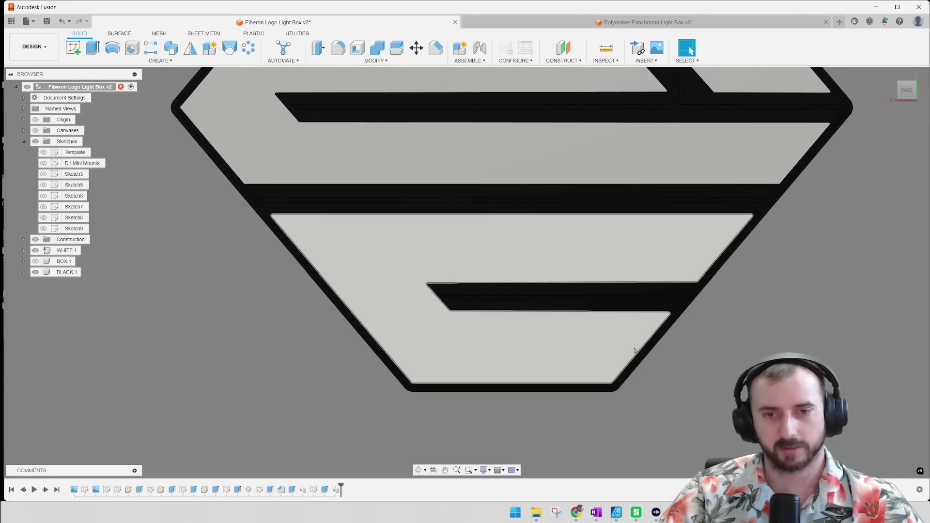
{"action": "scroll", "coordinate": [645, 339], "scroll_direction": "down", "scroll_amount": 1}
{"action": "scroll", "coordinate": [645, 339], "scroll_direction": "down", "scroll_amount": 2}
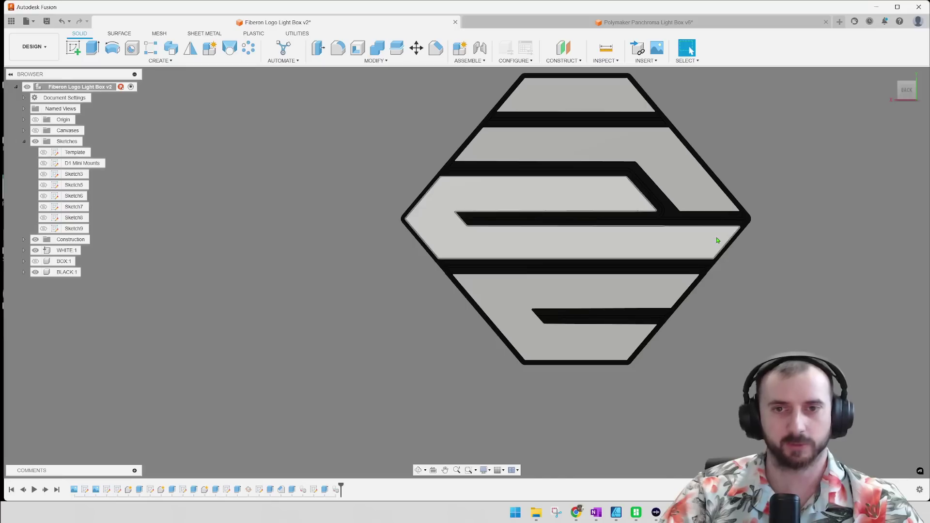
{"action": "middle_click_drag", "start_coordinate": [552, 191], "coordinate": [533, 240]}
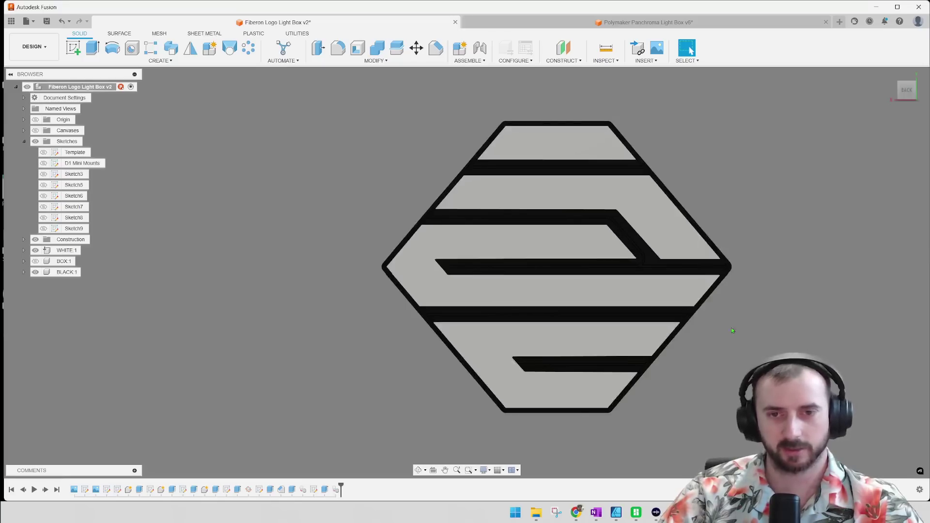
{"action": "scroll", "coordinate": [605, 409], "scroll_direction": "up", "scroll_amount": 5}
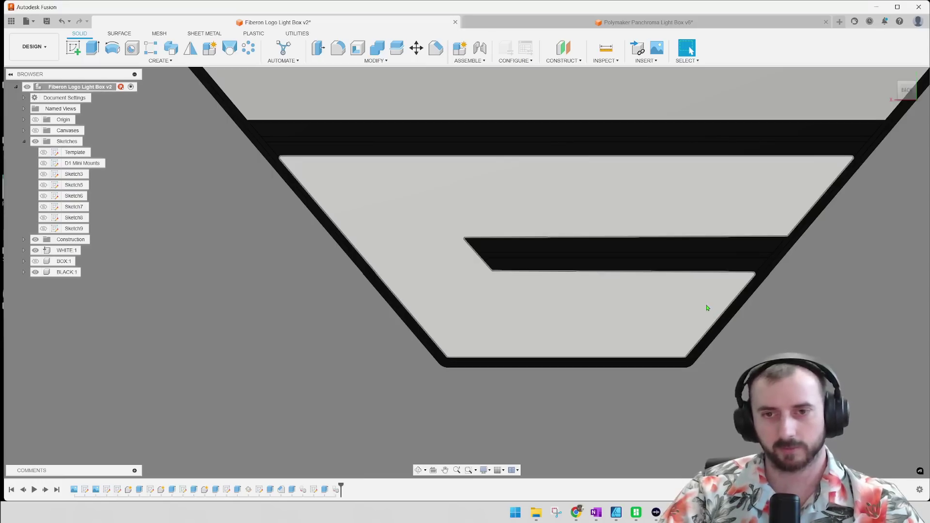
{"action": "middle_click_drag", "start_coordinate": [765, 199], "coordinate": [591, 395]}
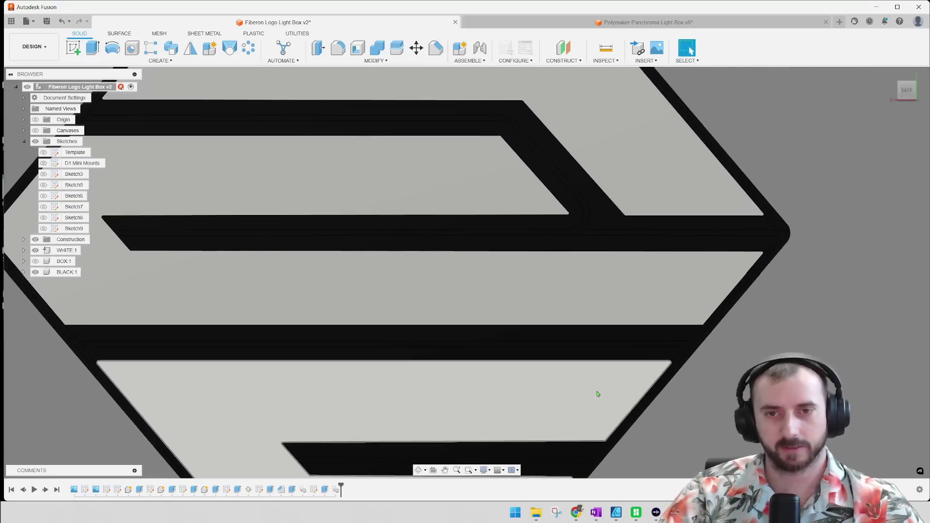
{"action": "scroll", "coordinate": [649, 352], "scroll_direction": "up", "scroll_amount": 5}
{"action": "scroll", "coordinate": [656, 332], "scroll_direction": "down", "scroll_amount": 3}
{"action": "scroll", "coordinate": [656, 333], "scroll_direction": "down", "scroll_amount": 4}
Start a sketch on the long lower divider wall's outer face and project that face's outline into it.
{"action": "middle_click_drag", "start_coordinate": [655, 351], "coordinate": [662, 278], "text": "shift"}
{"action": "left_click", "coordinate": [662, 265]}
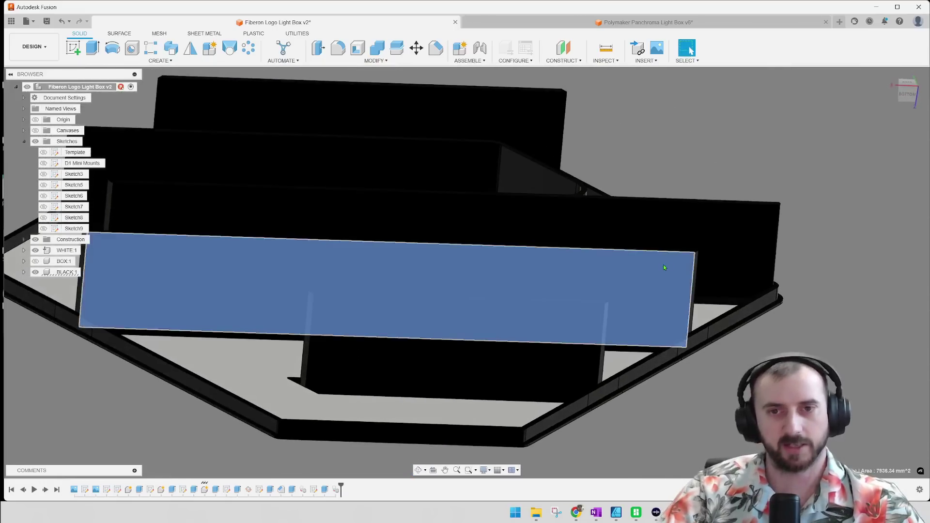
{"action": "left_click", "coordinate": [73, 47]}
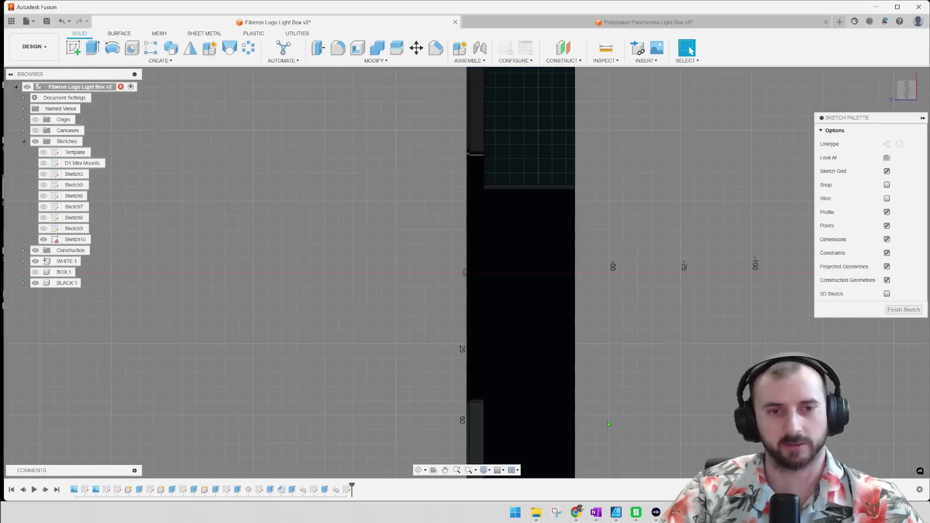
{"action": "mouse_move", "coordinate": [436, 232]}
{"action": "middle_mouse_down", "text": "shift"}
{"action": "mouse_move", "coordinate": [482, 276]}
{"action": "mouse_move", "coordinate": [441, 328]}
{"action": "mouse_move", "coordinate": [501, 219]}
{"action": "mouse_move", "coordinate": [469, 388]}
{"action": "middle_mouse_up", "text": "shift"}
{"action": "key", "text": "p"}
{"action": "left_click", "coordinate": [517, 317]}
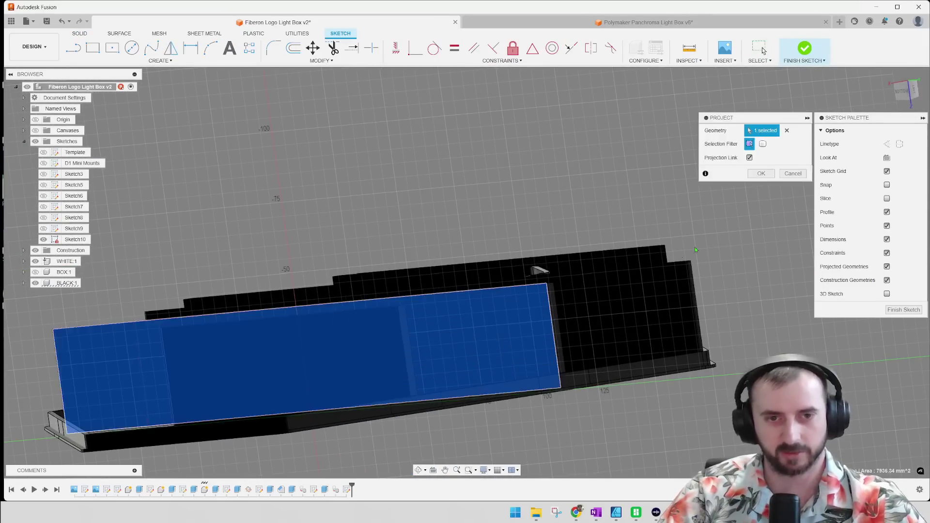
{"action": "left_click", "coordinate": [759, 173]}
Sketch a 12 x 4 mm rectangle hanging from the divider wall's free edge, near its end.
{"action": "scroll", "coordinate": [529, 311], "scroll_direction": "up", "scroll_amount": 5}
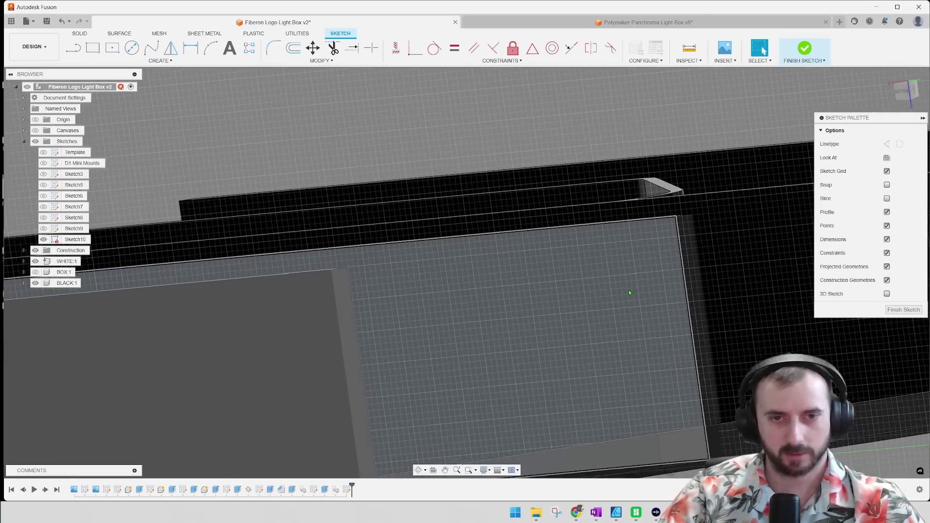
{"action": "key", "text": "s"}
{"action": "left_click", "coordinate": [679, 318]}
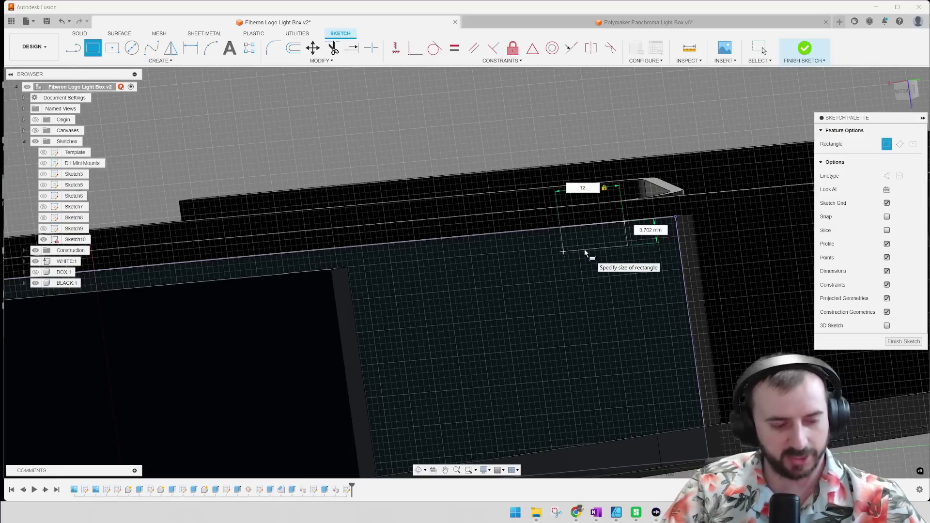
{"action": "key", "text": "Tab"}
{"action": "type", "text": "3"}
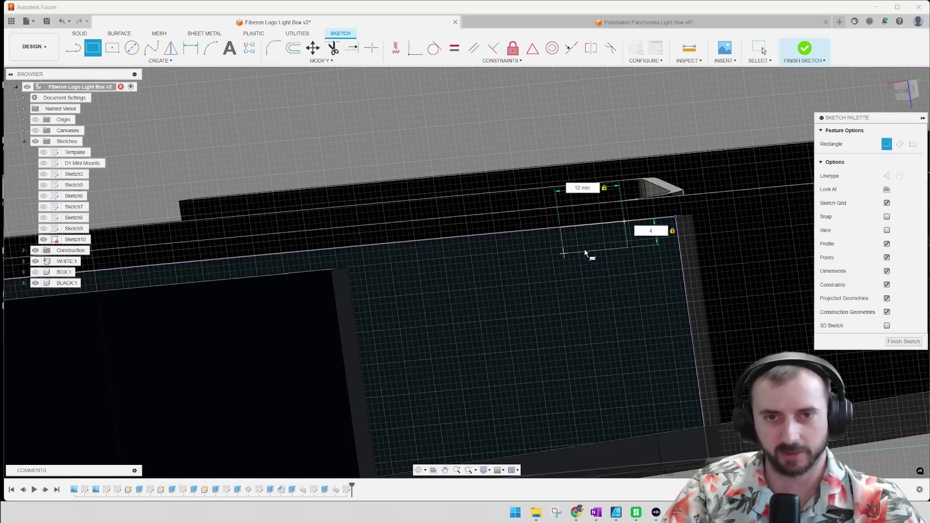
{"action": "key", "text": "Return"}
Move the whole rectangle along the wall's free edge to just short of the wall's corner and finish the sketch.
{"action": "scroll", "coordinate": [558, 258], "scroll_direction": "down", "scroll_amount": 5}
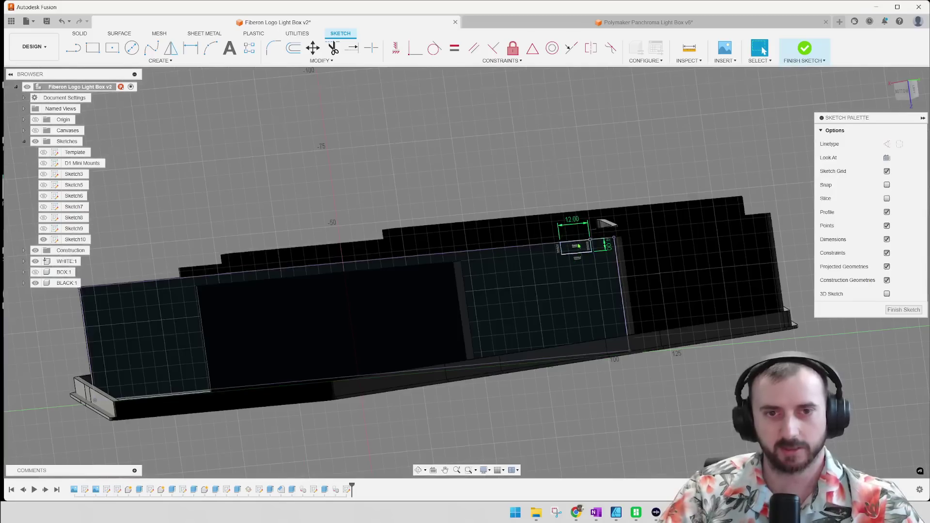
{"action": "scroll", "coordinate": [578, 247], "scroll_direction": "up", "scroll_amount": 3}
{"action": "scroll", "coordinate": [578, 247], "scroll_direction": "down", "scroll_amount": 3}
{"action": "mouse_move", "coordinate": [578, 247]}
{"action": "middle_mouse_down", "text": "shift"}
{"action": "mouse_move", "coordinate": [593, 275]}
{"action": "mouse_move", "coordinate": [567, 278]}
{"action": "mouse_move", "coordinate": [610, 303]}
{"action": "middle_mouse_up", "text": "shift"}
{"action": "scroll", "coordinate": [623, 304], "scroll_direction": "up", "scroll_amount": 6}
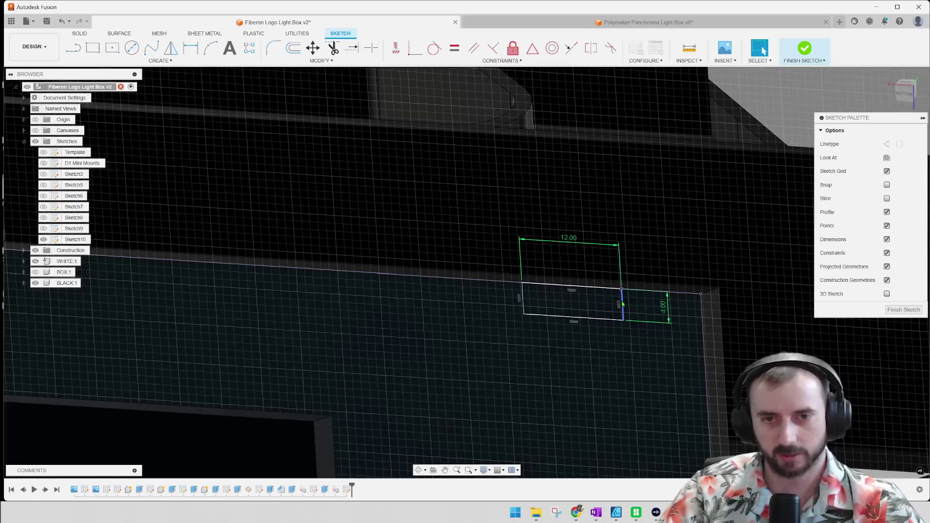
{"action": "double_click", "coordinate": [623, 304]}
{"action": "left_click_drag", "start_coordinate": [630, 302], "coordinate": [696, 309]}
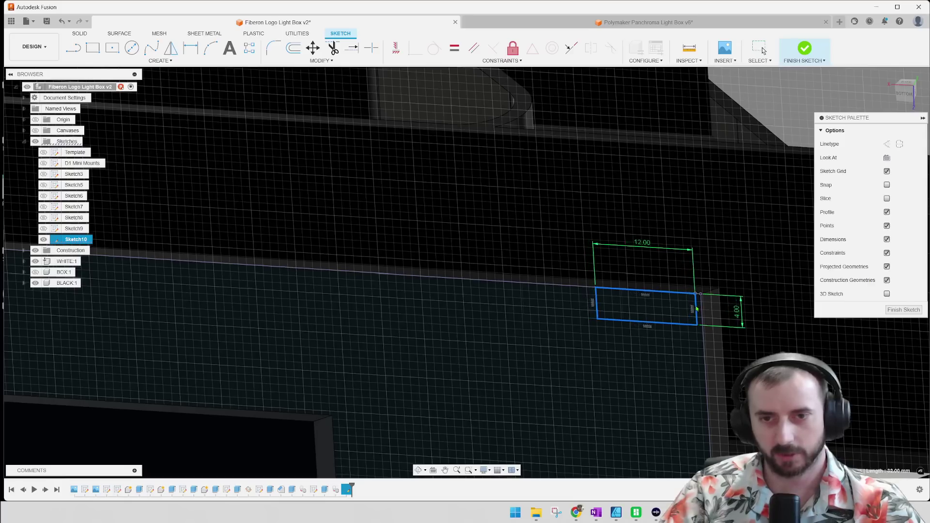
{"action": "left_click_drag", "start_coordinate": [696, 309], "coordinate": [691, 308]}
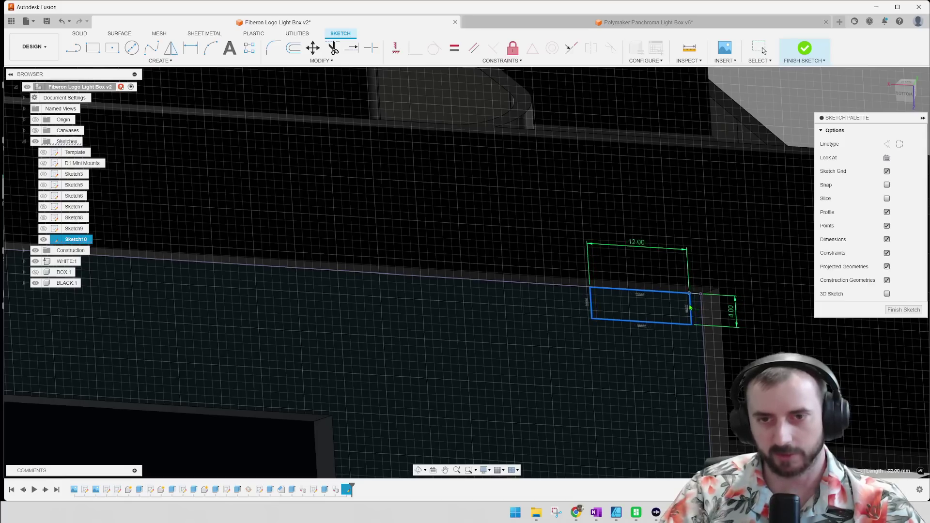
{"action": "scroll", "coordinate": [692, 310], "scroll_direction": "up", "scroll_amount": 3}
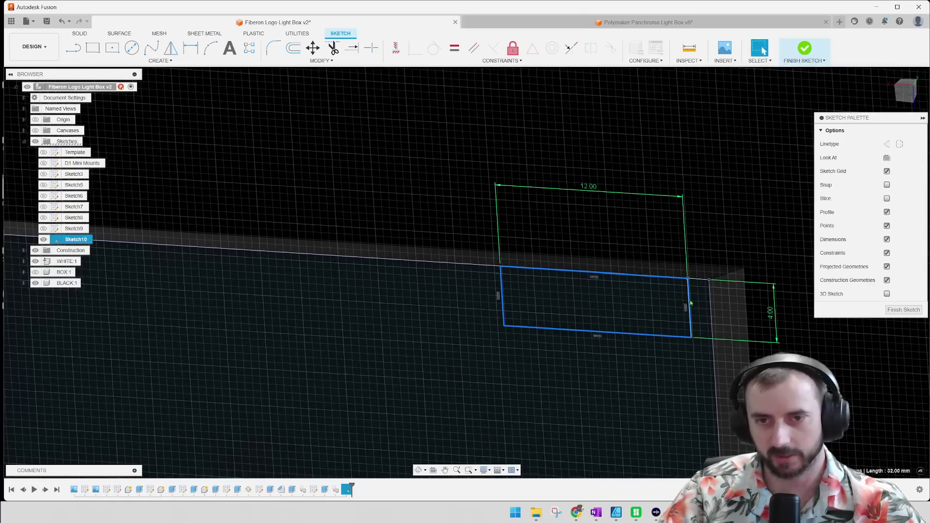
{"action": "scroll", "coordinate": [690, 304], "scroll_direction": "down", "scroll_amount": 4}
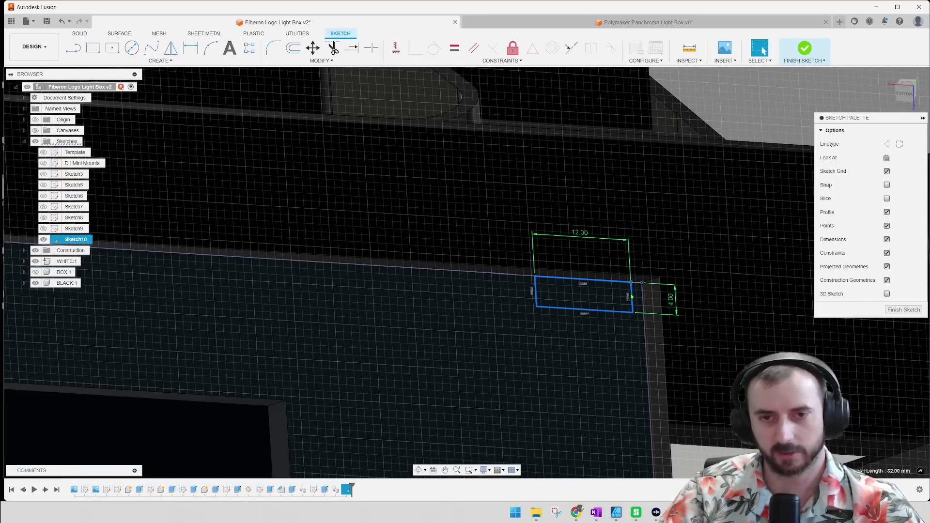
{"action": "left_click", "coordinate": [896, 310]}
Examine the sketched notch and the neighbouring divider walls from behind, including the slanted wall section.
{"action": "scroll", "coordinate": [724, 236], "scroll_direction": "down", "scroll_amount": 4}
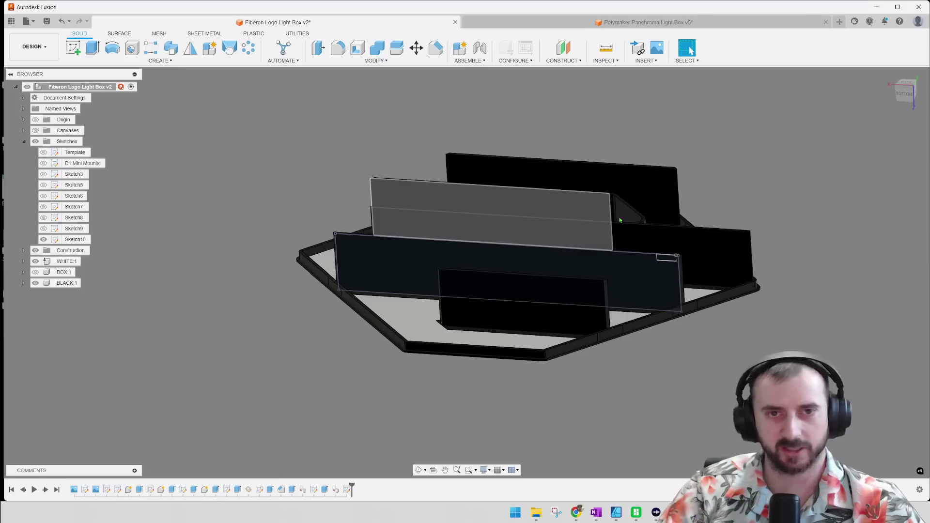
{"action": "middle_click_drag", "start_coordinate": [761, 206], "coordinate": [795, 193], "text": "shift"}
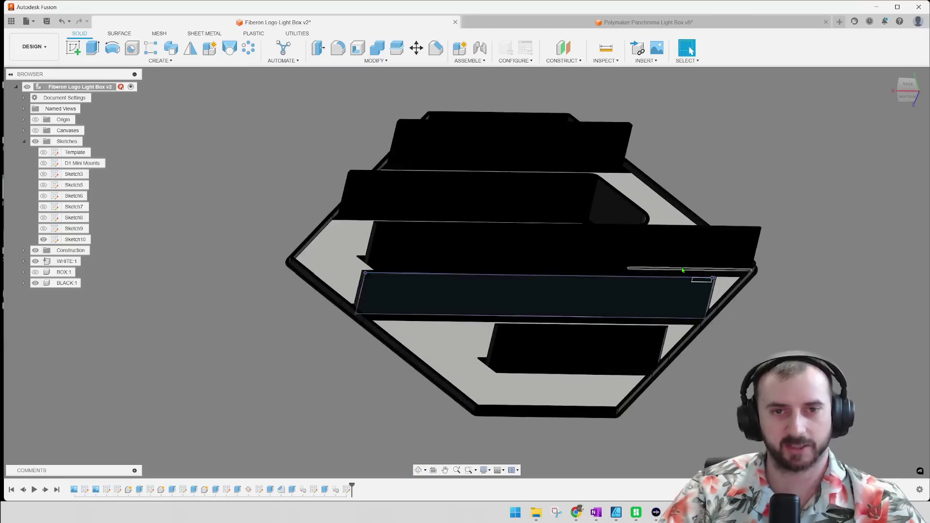
{"action": "scroll", "coordinate": [413, 213], "scroll_direction": "up", "scroll_amount": 5}
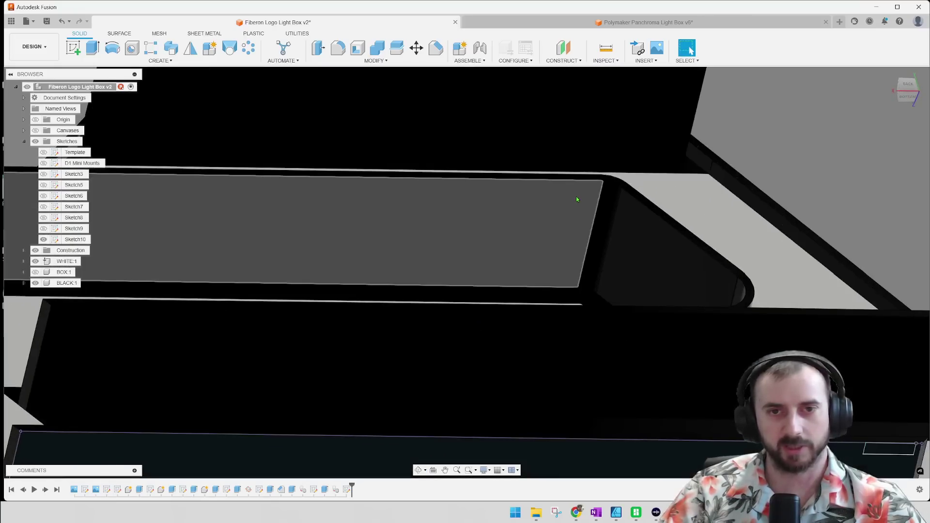
{"action": "left_click", "coordinate": [699, 281]}
{"action": "scroll", "coordinate": [700, 280], "scroll_direction": "down", "scroll_amount": 5}
{"action": "middle_click_drag", "start_coordinate": [676, 272], "coordinate": [693, 295], "text": "shift"}
{"action": "scroll", "coordinate": [711, 286], "scroll_direction": "down", "scroll_amount": 2}
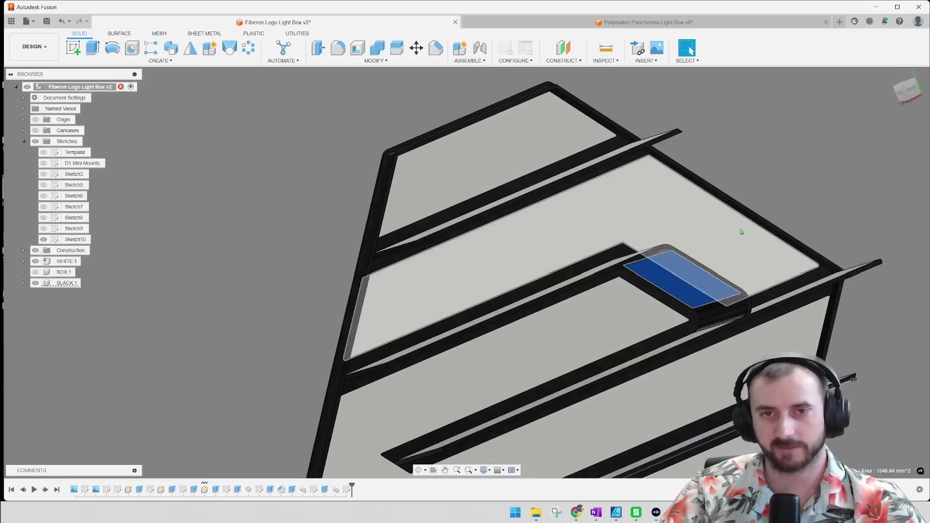
Examine the light box face squarely from the front and at an angle, checking the divider walls behind it.
{"action": "middle_click_drag", "start_coordinate": [480, 268], "coordinate": [399, 217], "text": "shift"}
{"action": "left_click", "coordinate": [371, 188]}
{"action": "scroll", "coordinate": [666, 111], "scroll_direction": "down", "scroll_amount": 3}
{"action": "middle_click_drag", "start_coordinate": [667, 113], "coordinate": [653, 219], "text": "shift"}
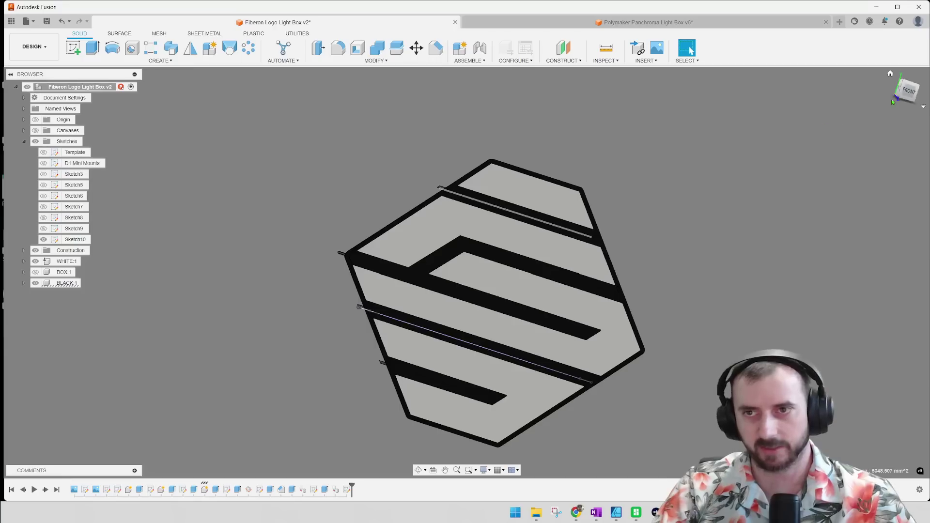
{"action": "left_click", "coordinate": [909, 92]}
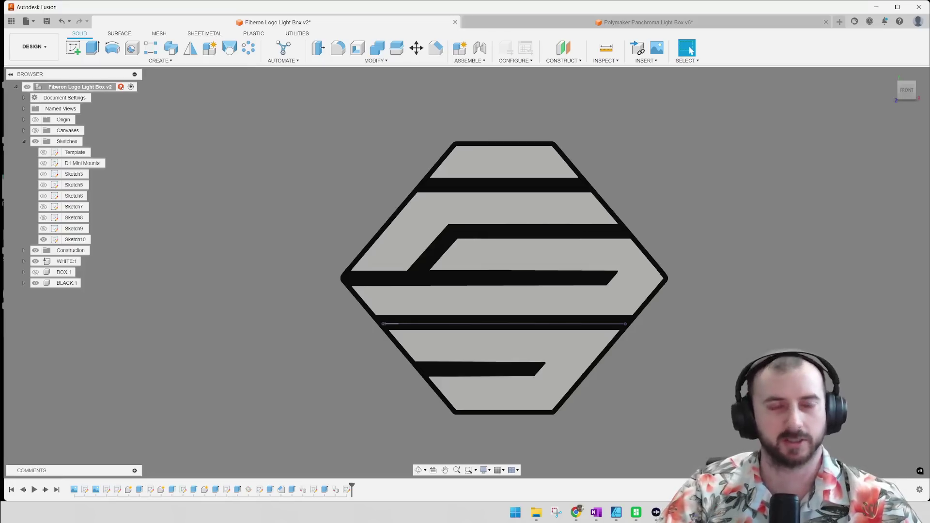
{"action": "middle_click_drag", "start_coordinate": [648, 159], "coordinate": [665, 166]}
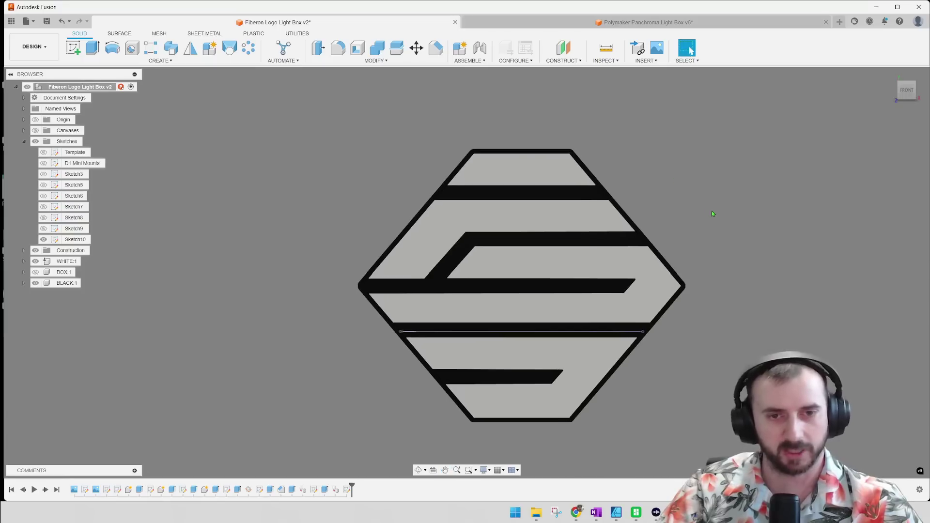
{"action": "scroll", "coordinate": [711, 212], "scroll_direction": "up", "scroll_amount": 1}
{"action": "middle_click_drag", "start_coordinate": [698, 225], "coordinate": [609, 217]}
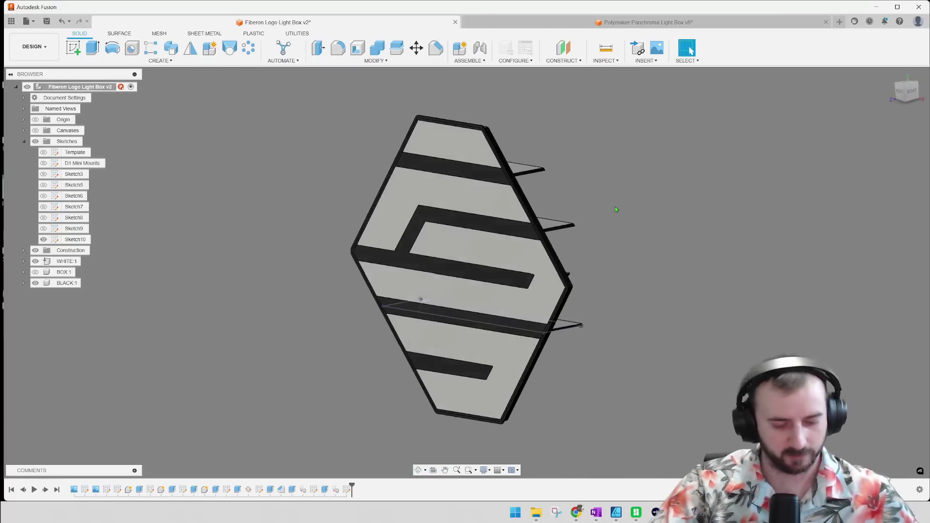